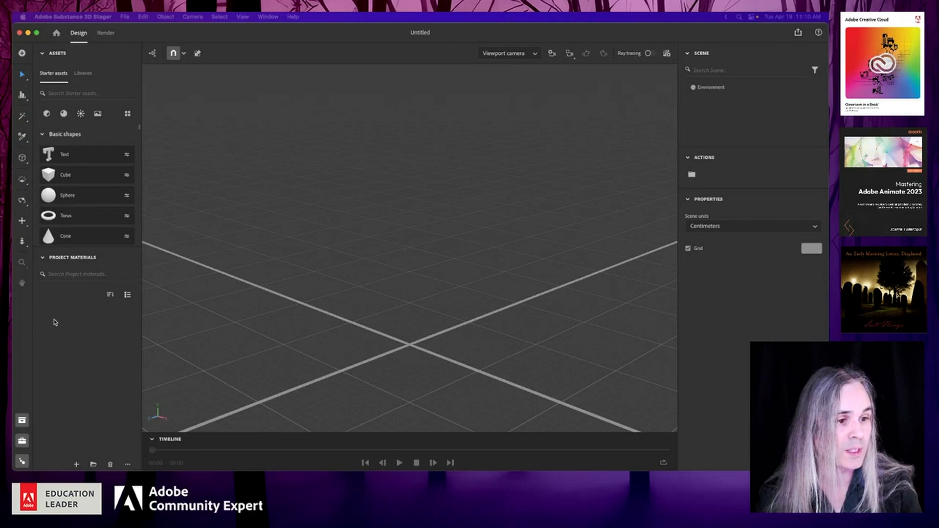
# Browse the basic shapes and models among the starter assets
pyautogui.click(109, 351)
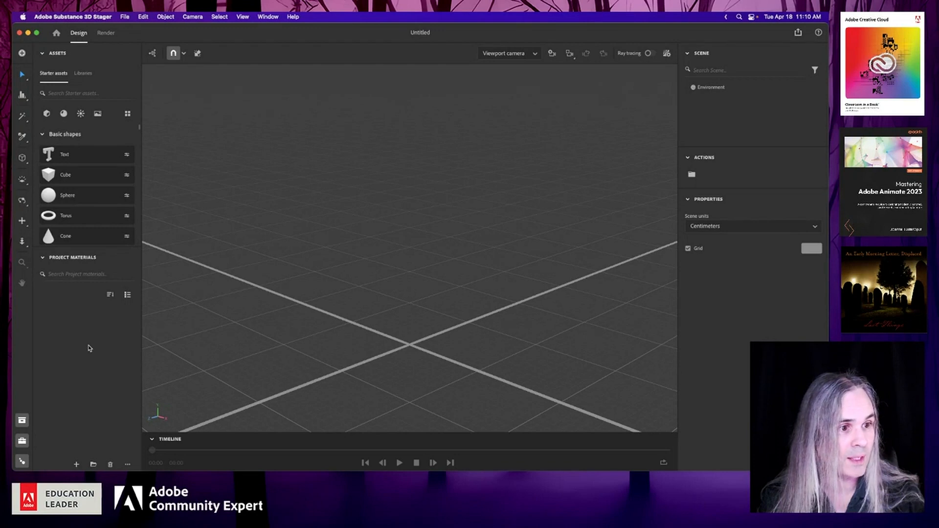
pyautogui.scroll(-3, 103, 204)
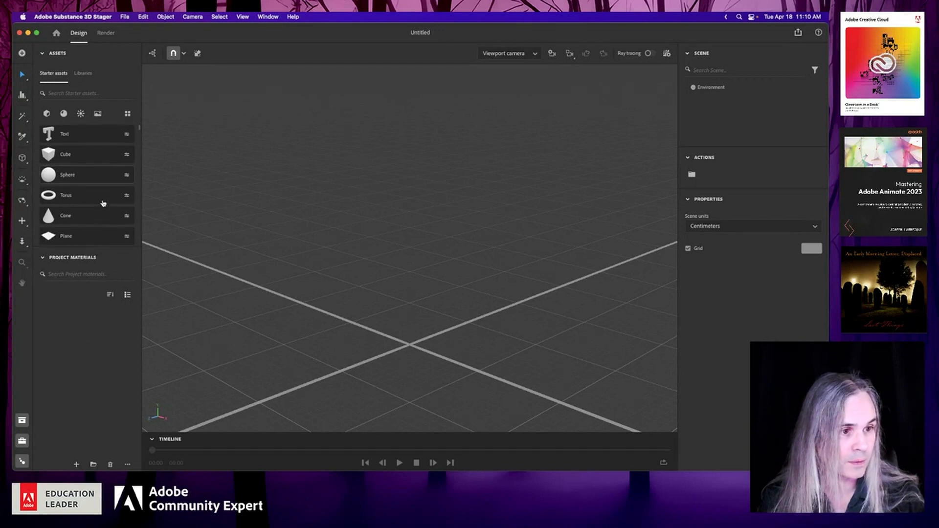
pyautogui.scroll(-5, 103, 204)
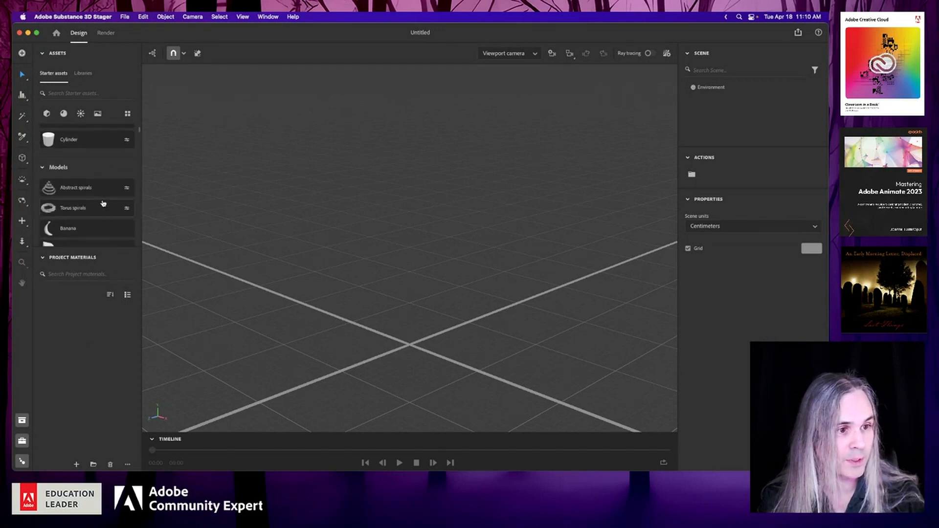
pyautogui.scroll(-10, 104, 204)
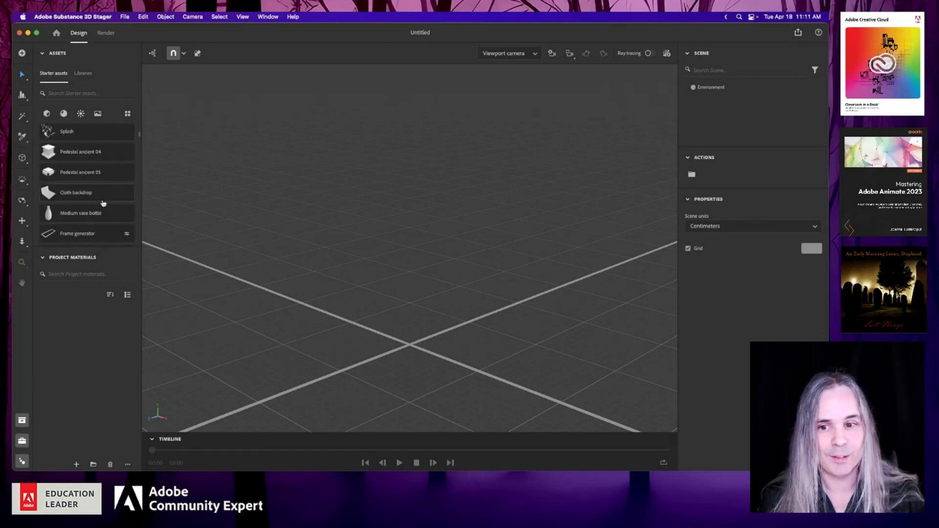
pyautogui.scroll(-1, 103, 204)
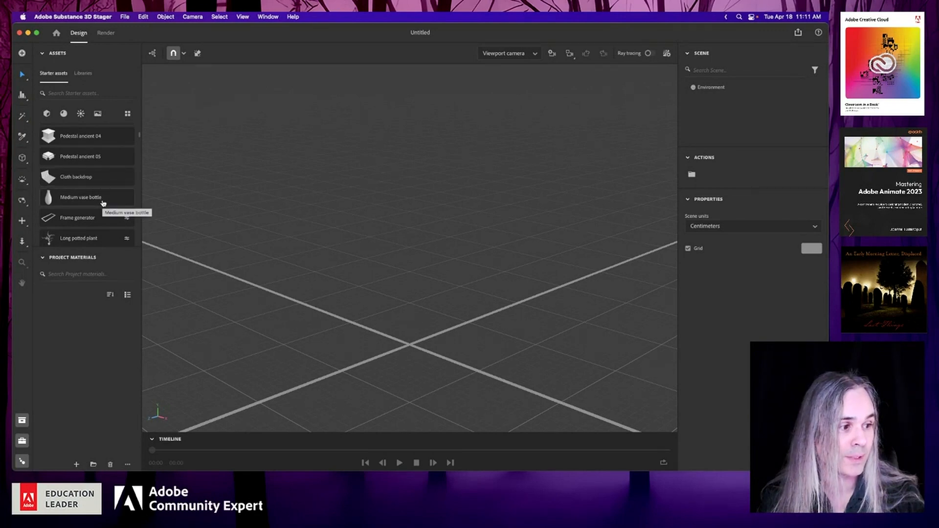
pyautogui.scroll(-5, 103, 203)
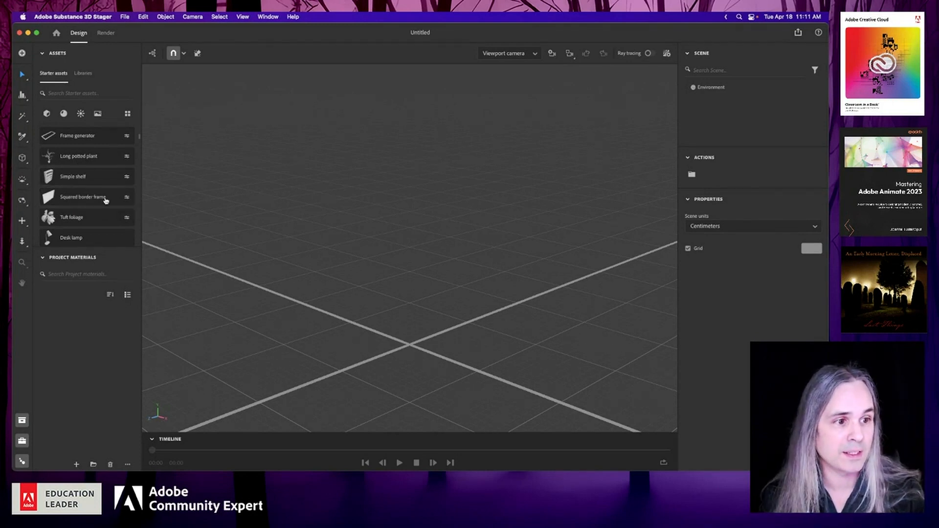
pyautogui.scroll(-3, 89, 219)
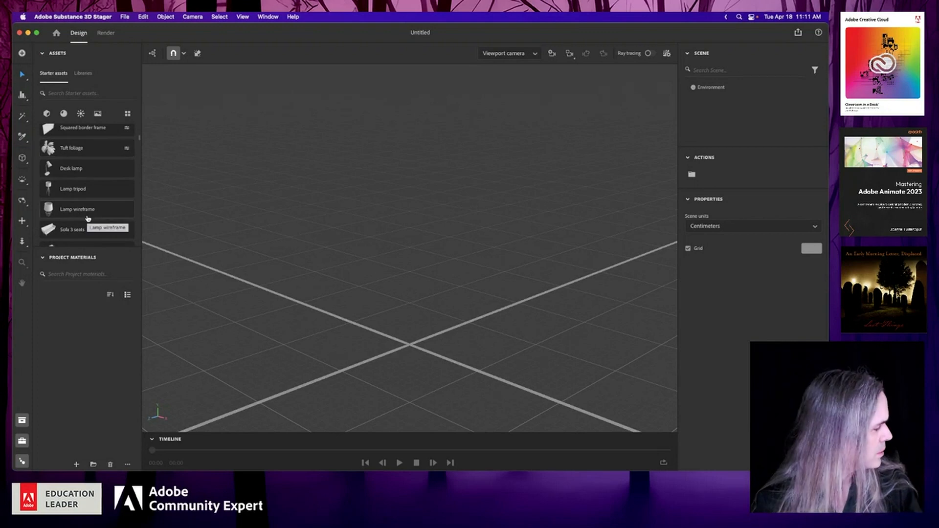
pyautogui.scroll(-1, 87, 215)
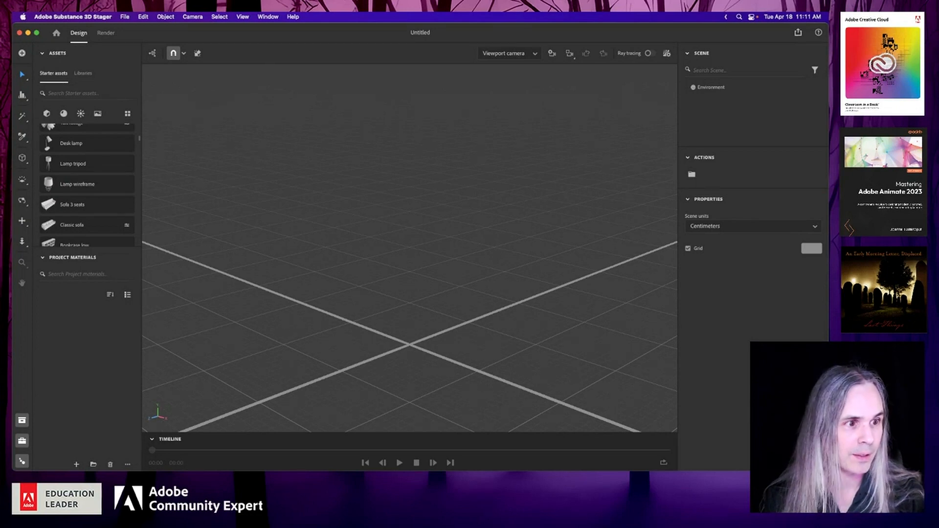
pyautogui.scroll(-5, 116, 153)
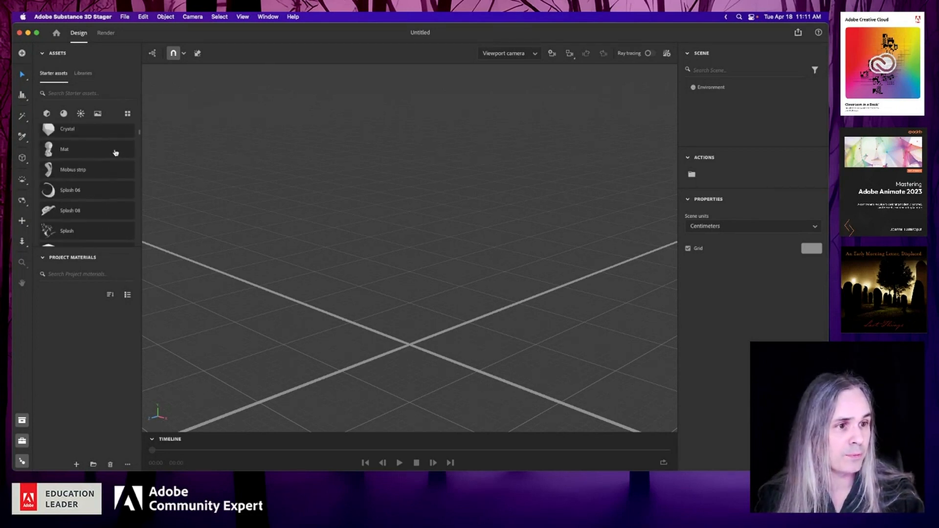
pyautogui.scroll(10, 116, 153)
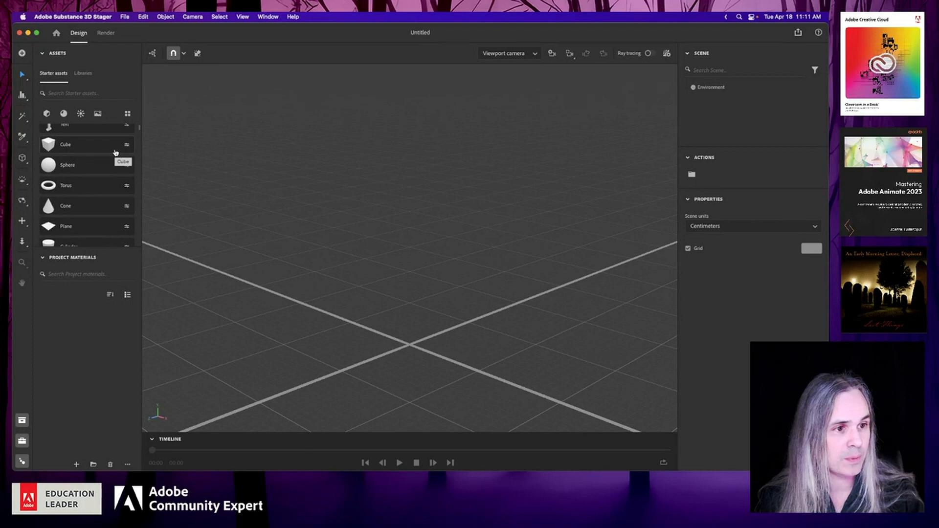
pyautogui.scroll(3, 115, 152)
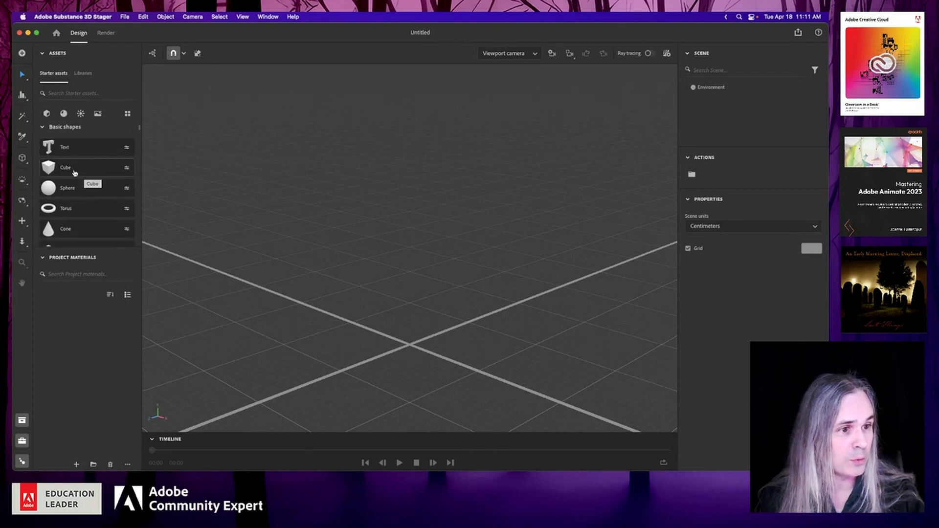
# Add a cube near the centre of the grid and rotate it about its vertical axis so one face points at the camera
pyautogui.moveTo(73, 173); pyautogui.dragTo(405, 309)
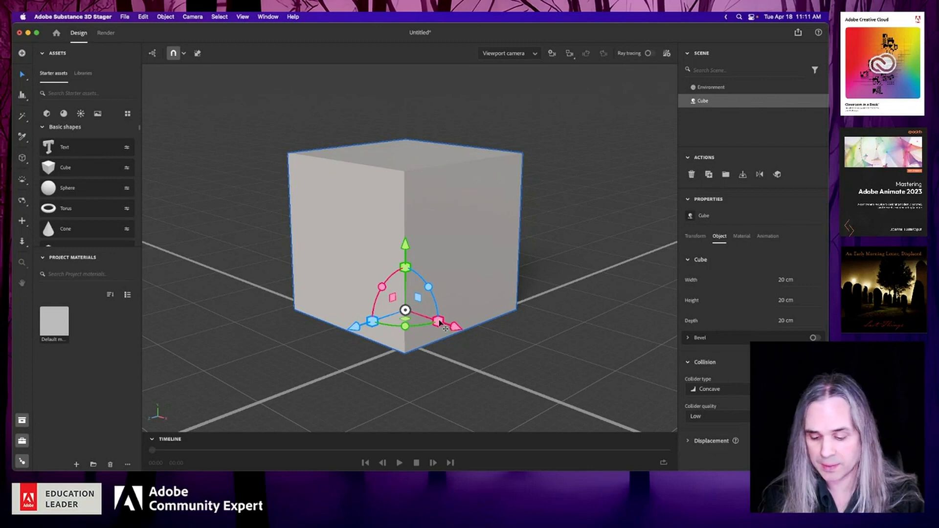
pyautogui.moveTo(439, 322); pyautogui.dragTo(341, 302)
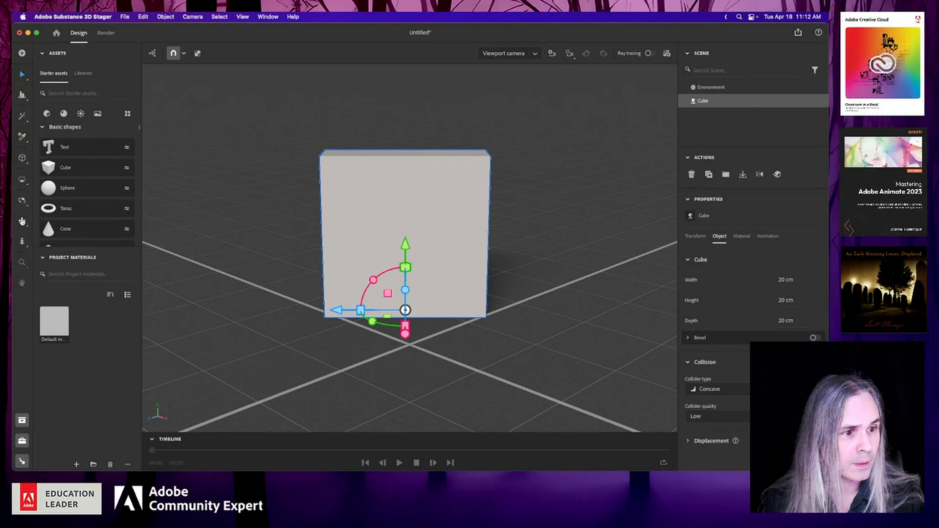
pyautogui.click(22, 201)
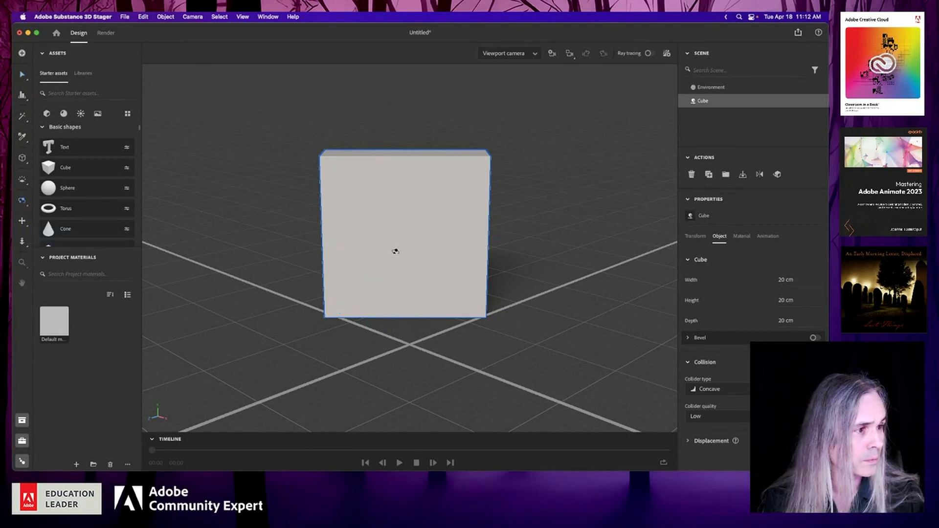
pyautogui.moveTo(395, 251); pyautogui.dragTo(394, 240)
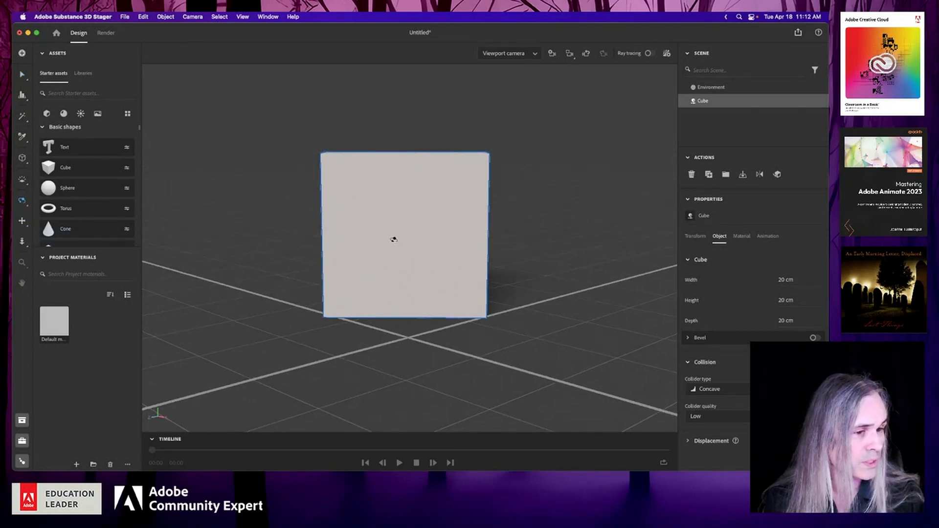
pyautogui.click(22, 241)
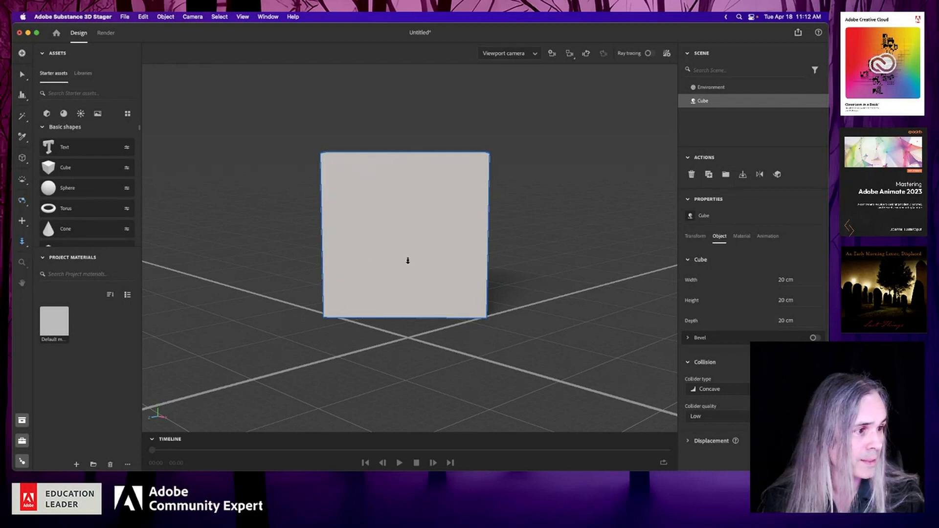
pyautogui.moveTo(406, 260); pyautogui.dragTo(404, 298)
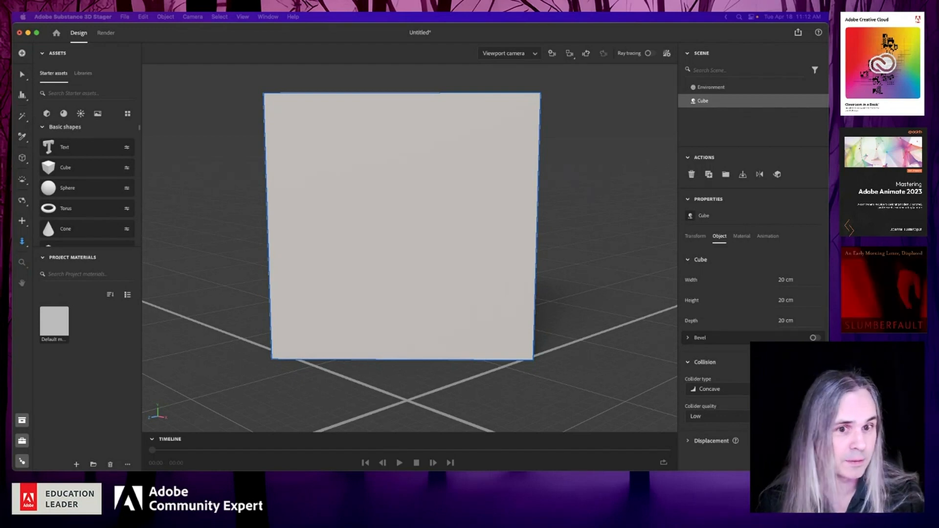
# Import the Blood Red Stone material into the project and apply it to the cube
pyautogui.moveTo(12, 324); pyautogui.dragTo(113, 373)
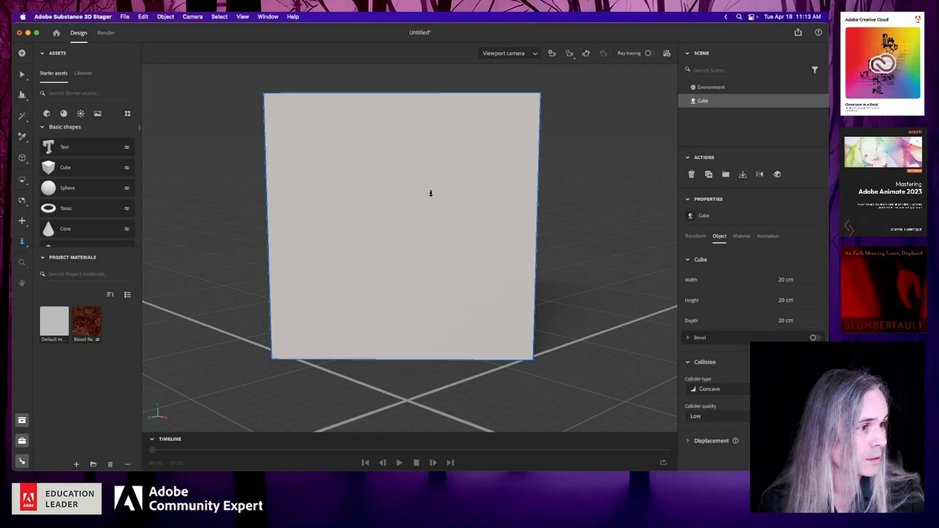
pyautogui.press('v')
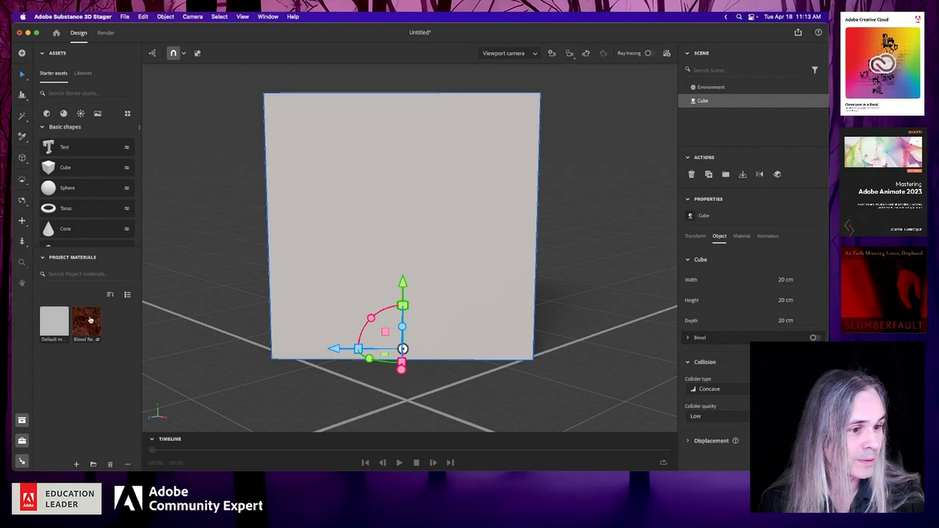
pyautogui.moveTo(90, 321); pyautogui.dragTo(421, 222)
pyautogui.moveTo(422, 224); pyautogui.dragTo(421, 224)
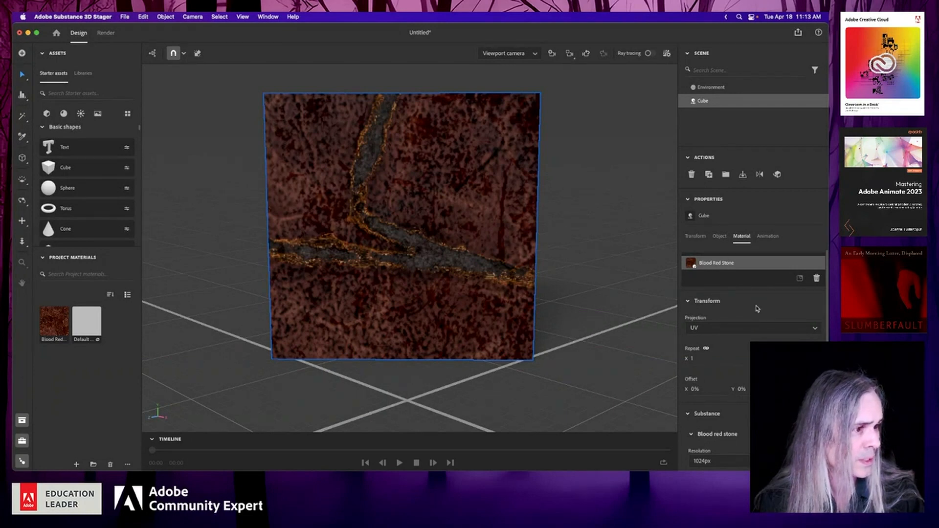
# Preview the cube's stone material with ray tracing and switch ray tracing back off
pyautogui.click(649, 53)
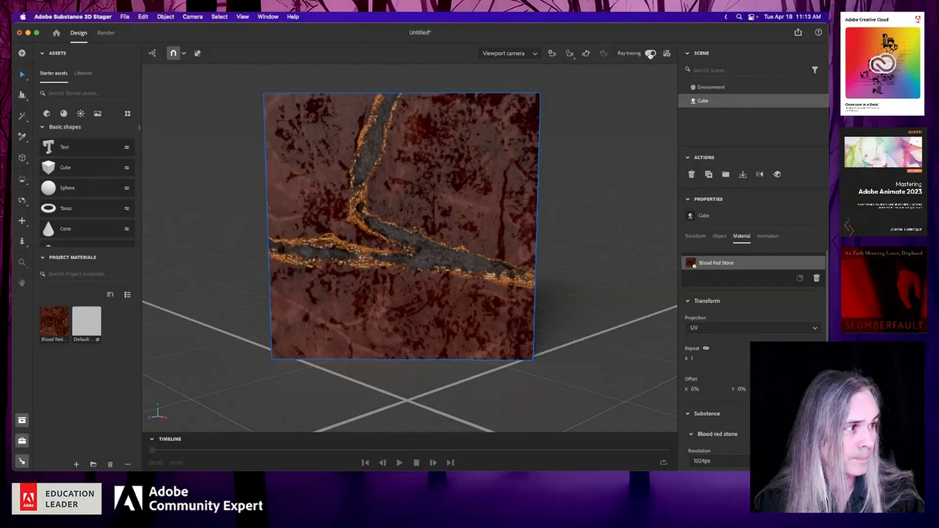
pyautogui.click(649, 54)
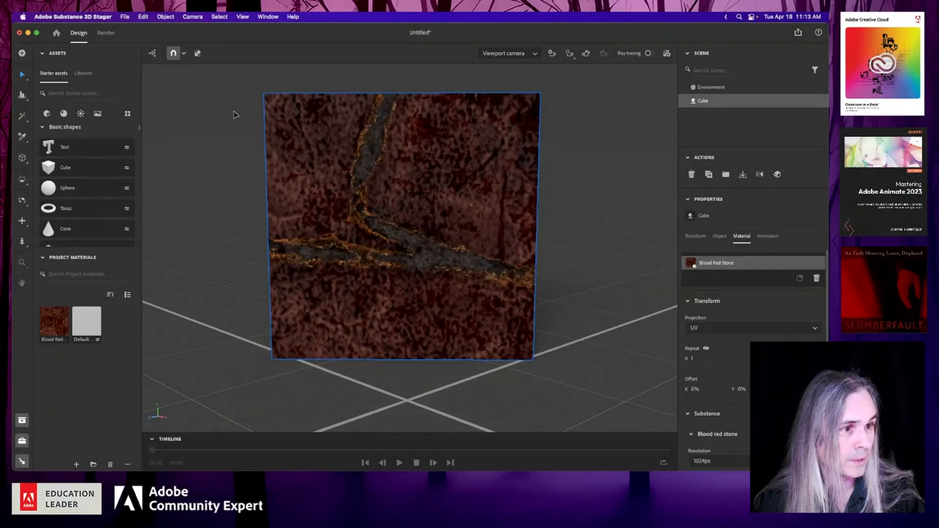
# Try the Interior atelier soft daylight environment stage in the scene and undo it
pyautogui.click(64, 114)
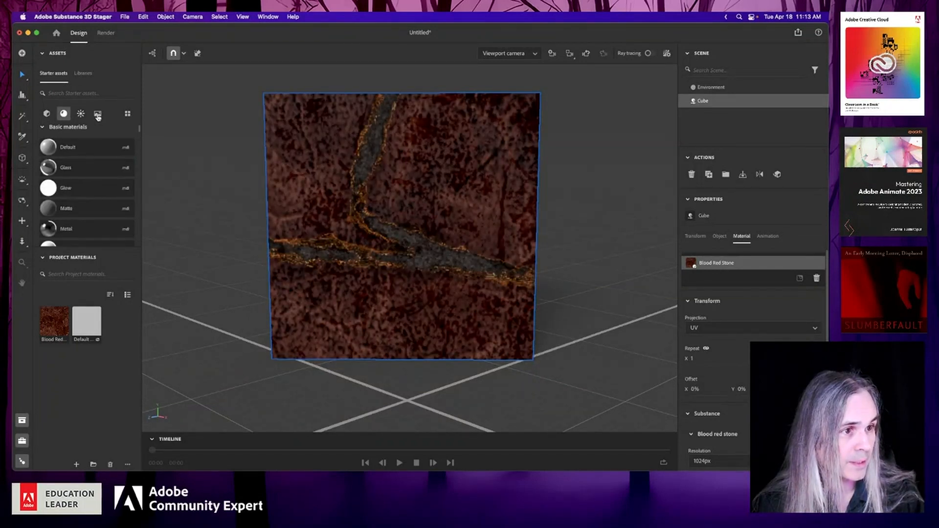
pyautogui.click(98, 114)
pyautogui.click(81, 115)
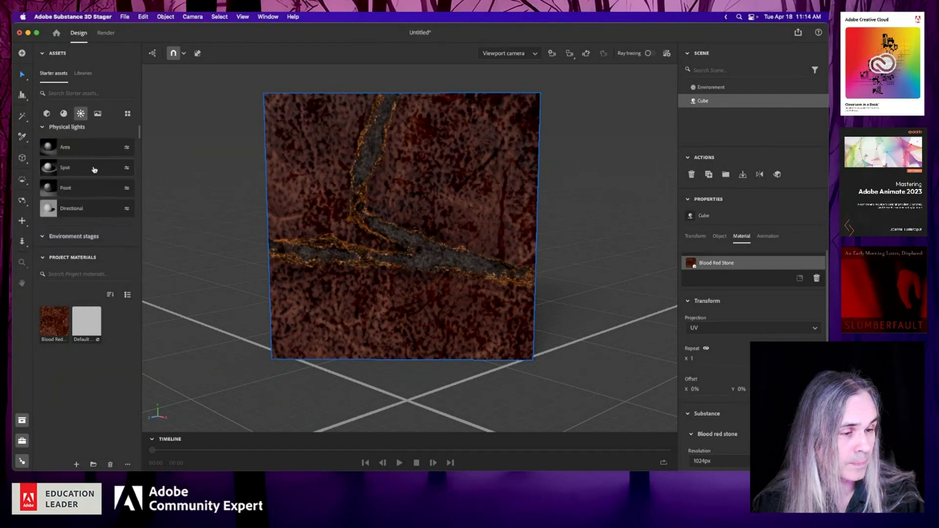
pyautogui.scroll(-3, 95, 170)
pyautogui.scroll(-2, 83, 171)
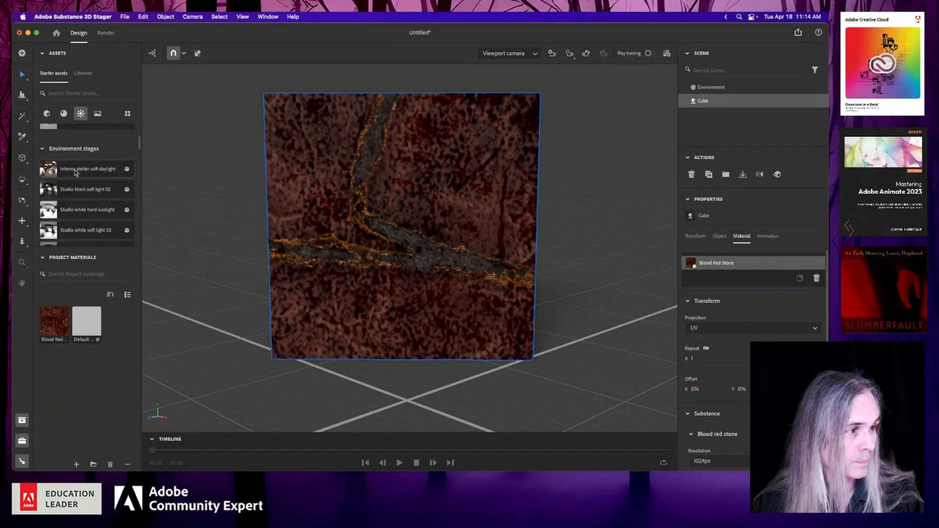
pyautogui.click(76, 171)
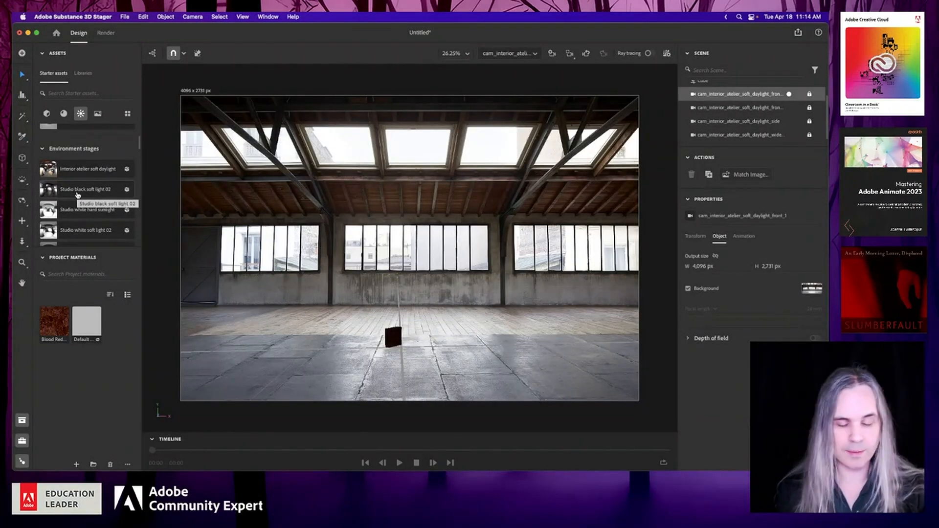
pyautogui.click(77, 195)
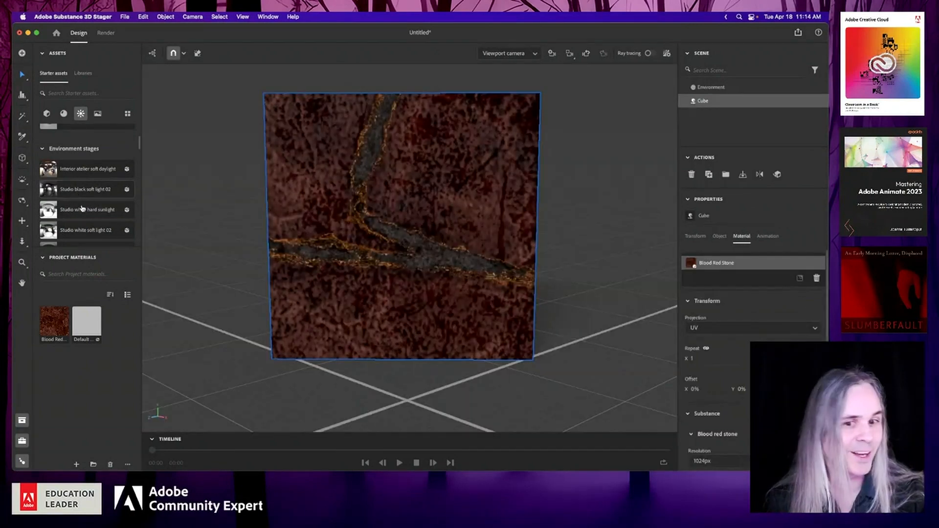
# Add the Three point environment light to the scene and enable ray tracing
pyautogui.scroll(-5, 82, 208)
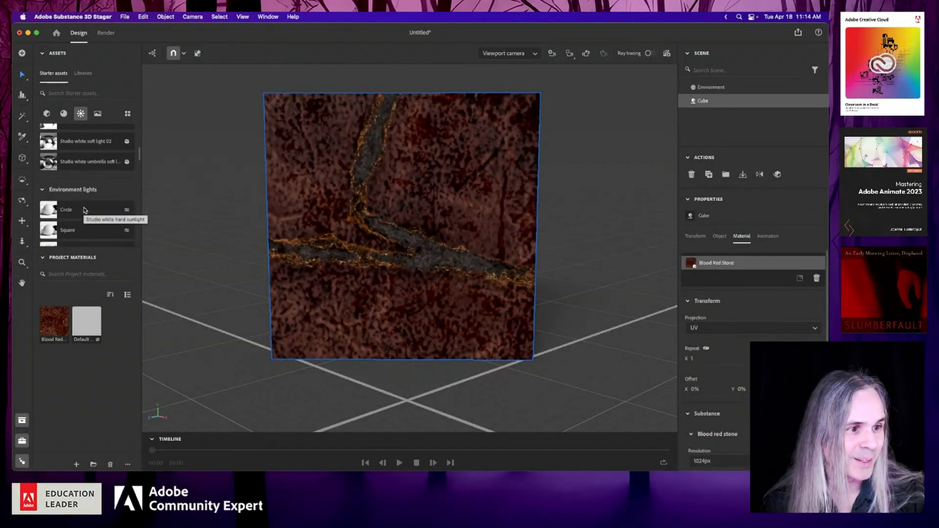
pyautogui.scroll(5, 84, 211)
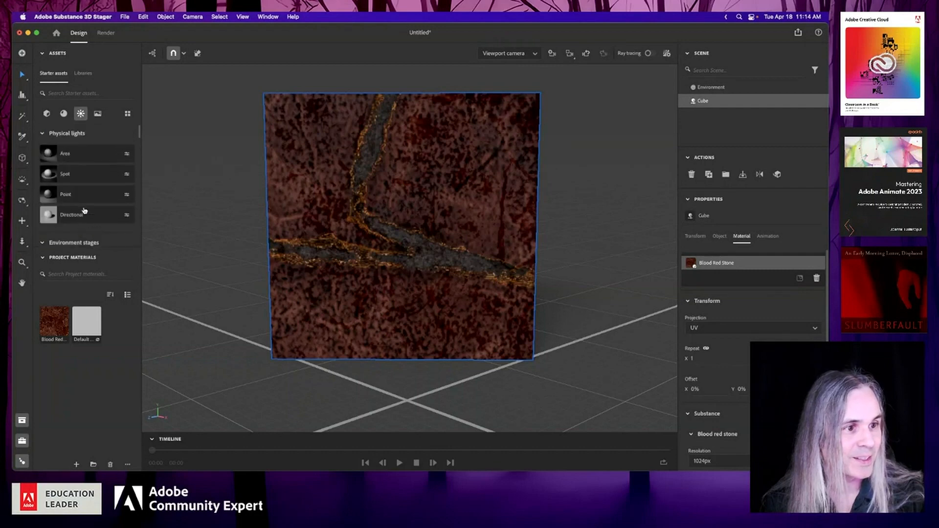
pyautogui.scroll(-5, 84, 210)
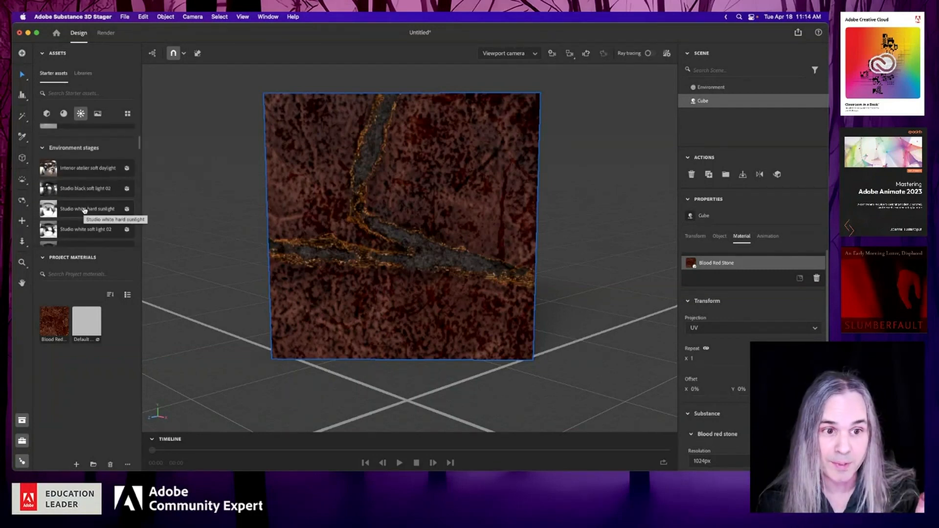
pyautogui.scroll(-2, 74, 215)
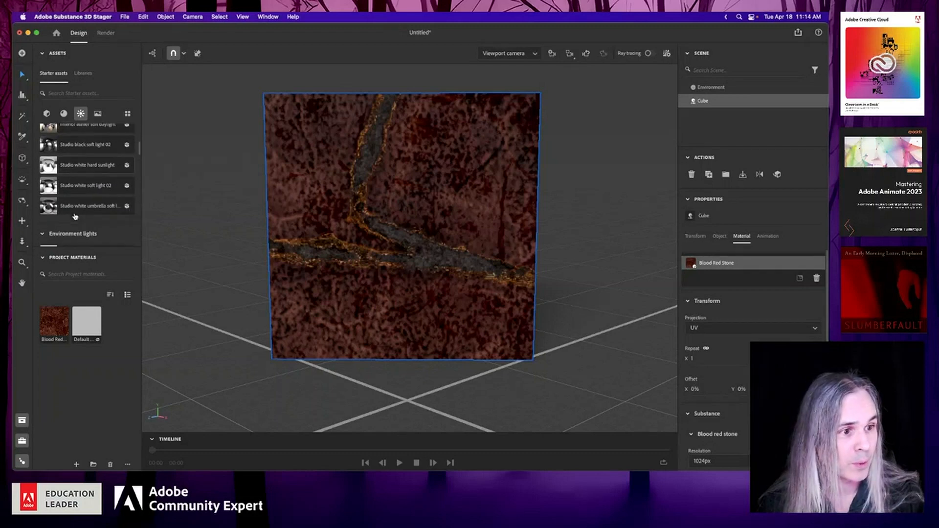
pyautogui.scroll(-5, 75, 216)
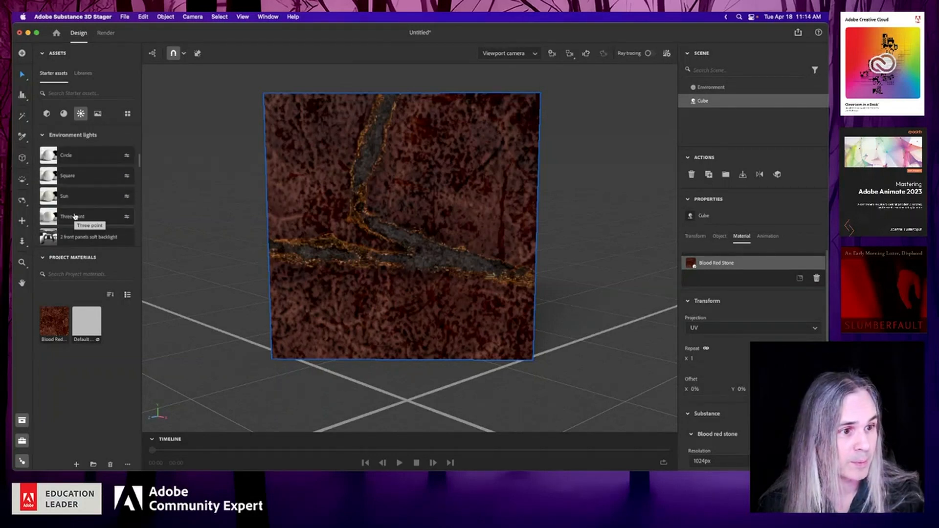
pyautogui.scroll(-2, 75, 216)
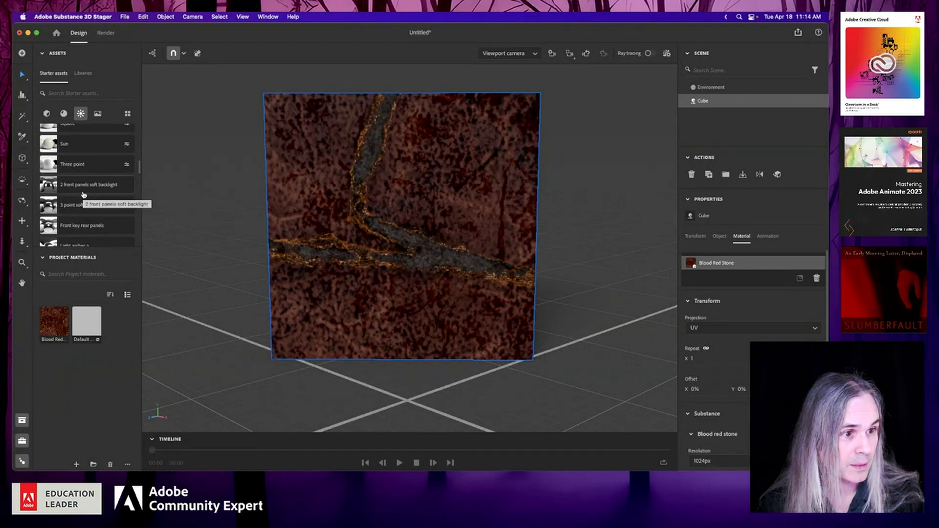
pyautogui.click(89, 166)
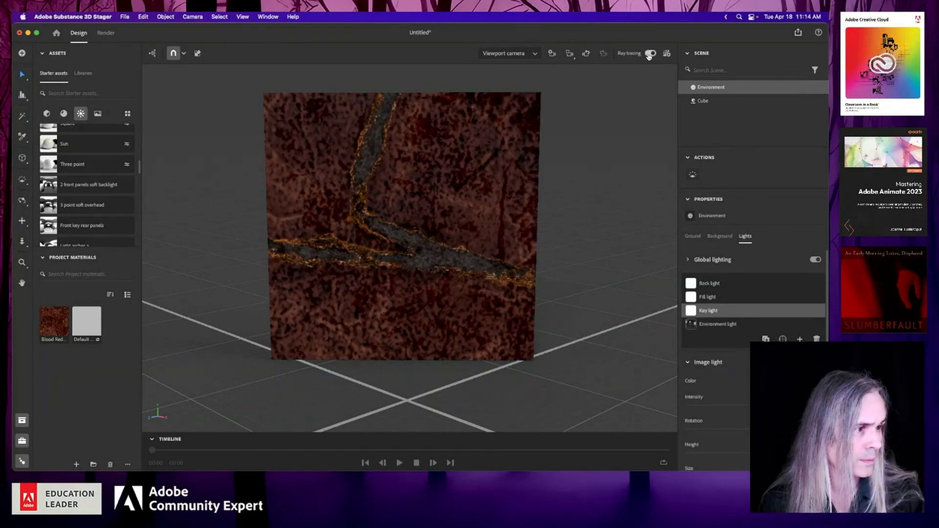
pyautogui.click(650, 54)
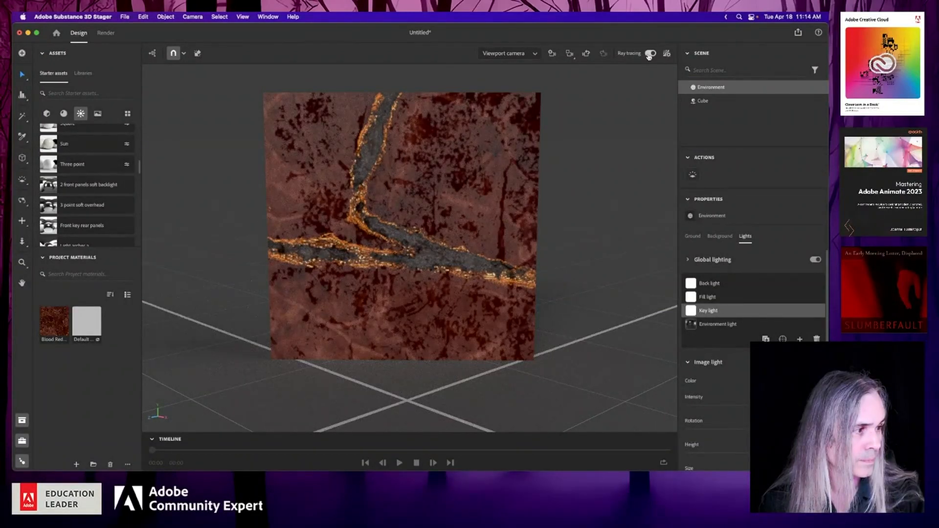
# Look through the Back light, Fill light and Key light of the environment's three-point setup
pyautogui.click(727, 284)
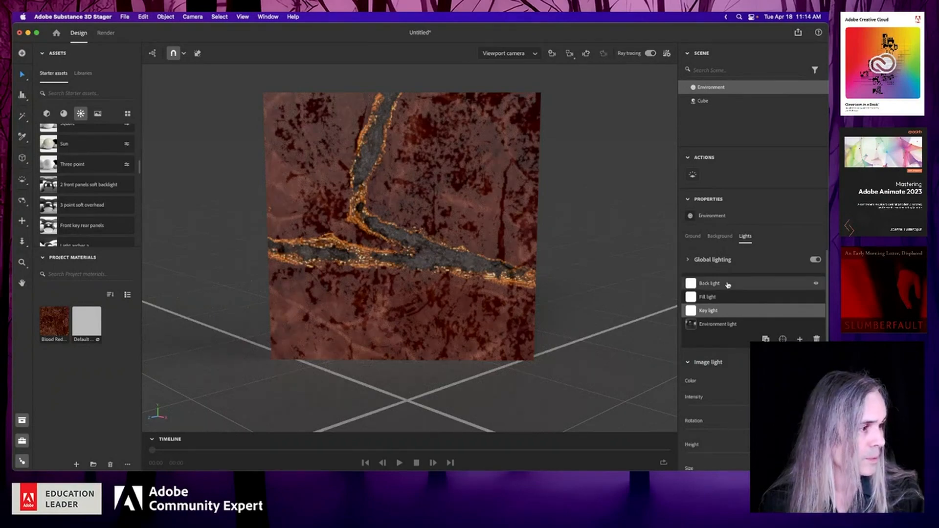
pyautogui.click(727, 303)
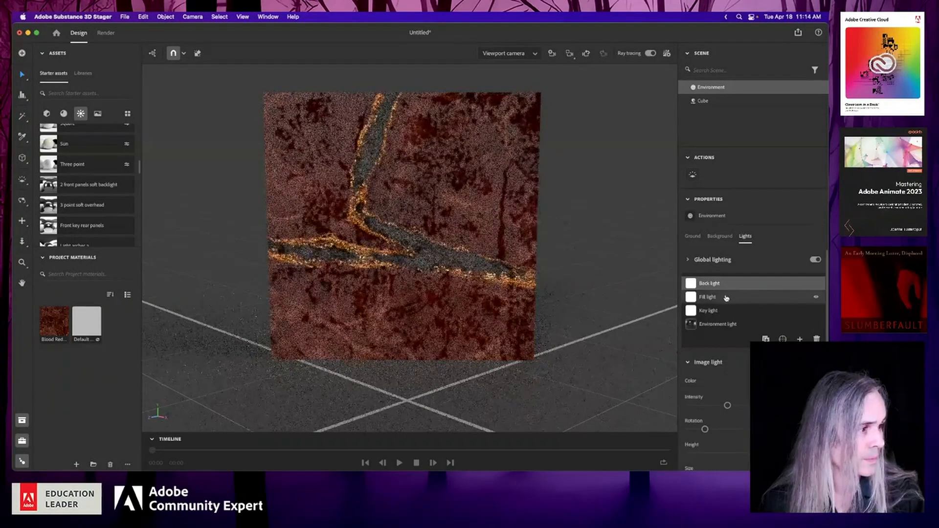
pyautogui.click(728, 311)
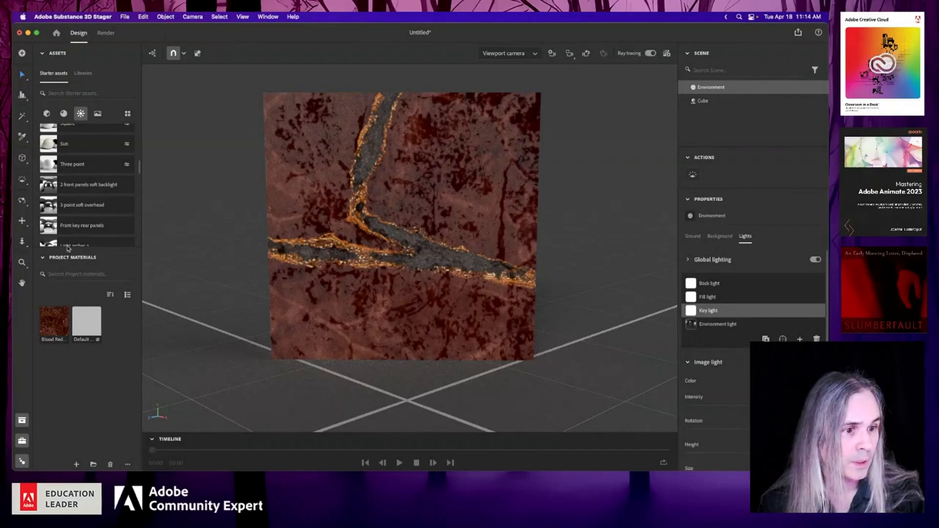
# Hide the timeline and dolly the viewport camera to frame the whole cube with some space around it
pyautogui.click(20, 242)
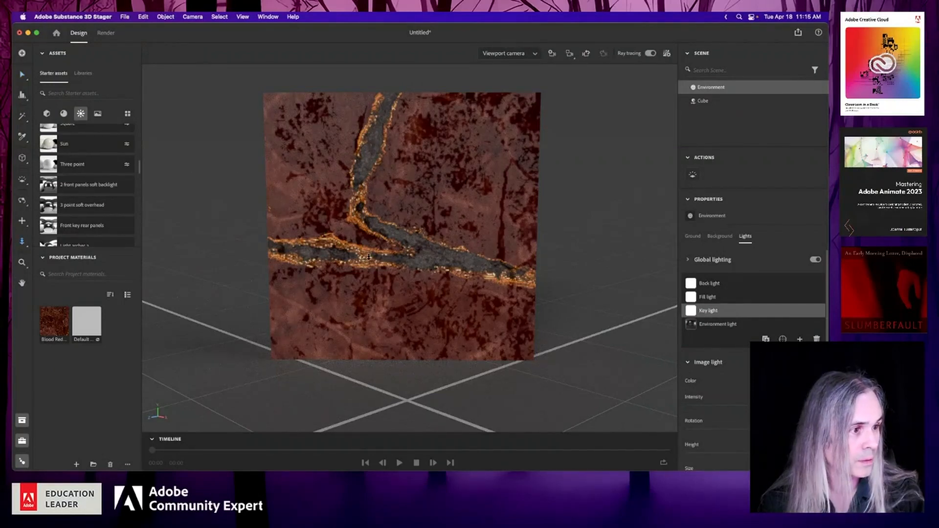
pyautogui.moveTo(369, 256); pyautogui.dragTo(352, 135)
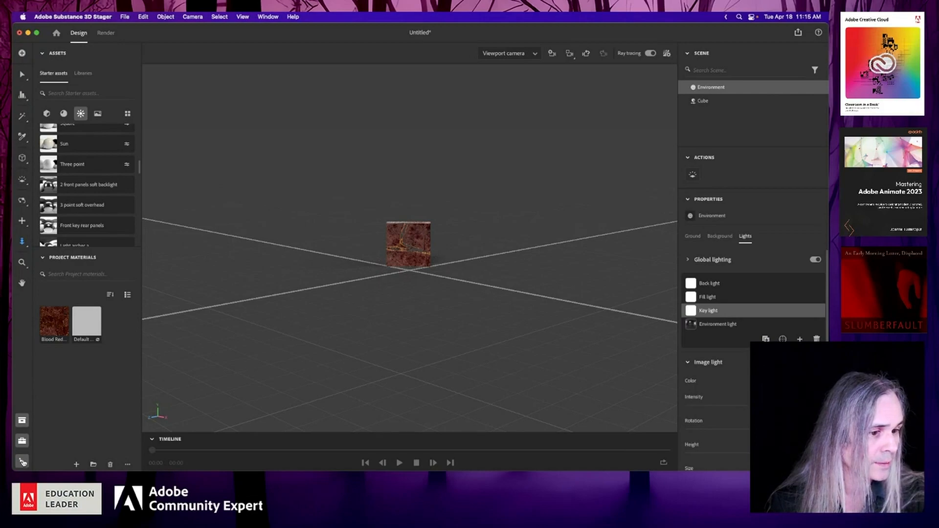
pyautogui.click(22, 463)
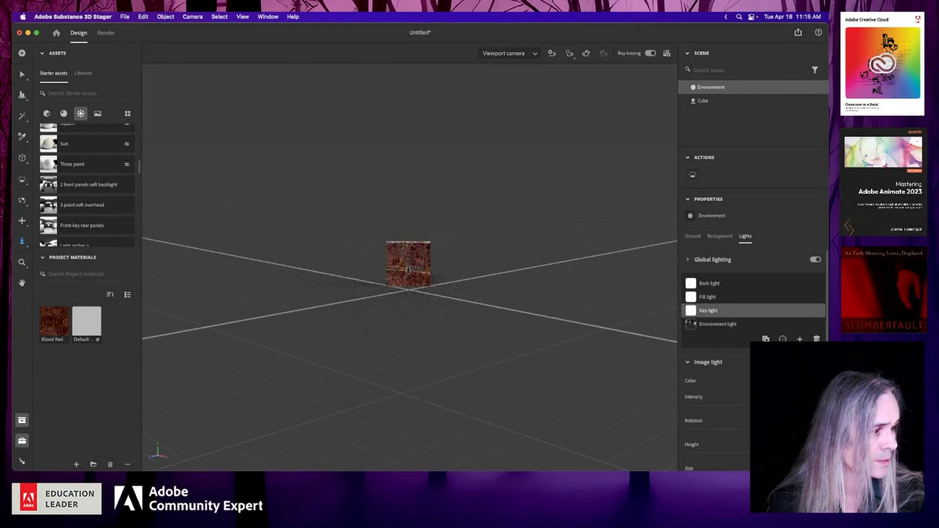
pyautogui.moveTo(409, 270); pyautogui.dragTo(394, 409)
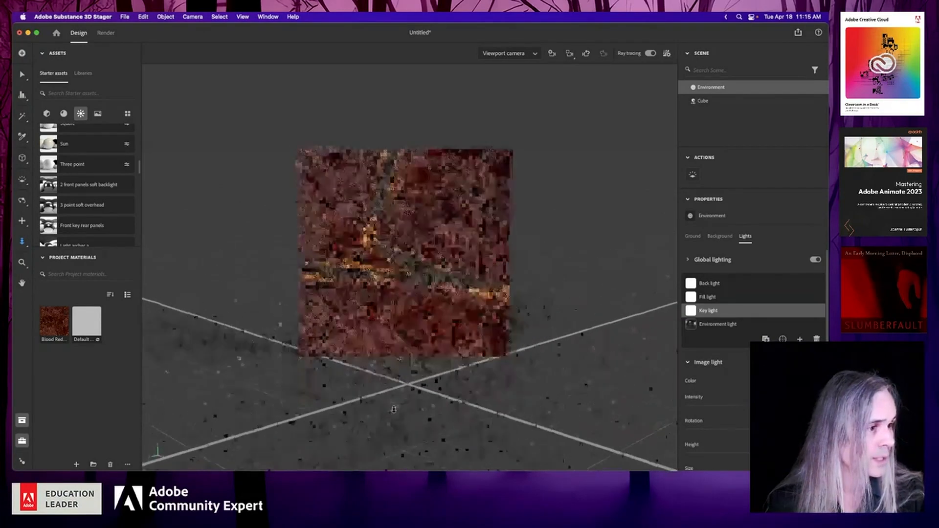
pyautogui.scroll(-3, 87, 203)
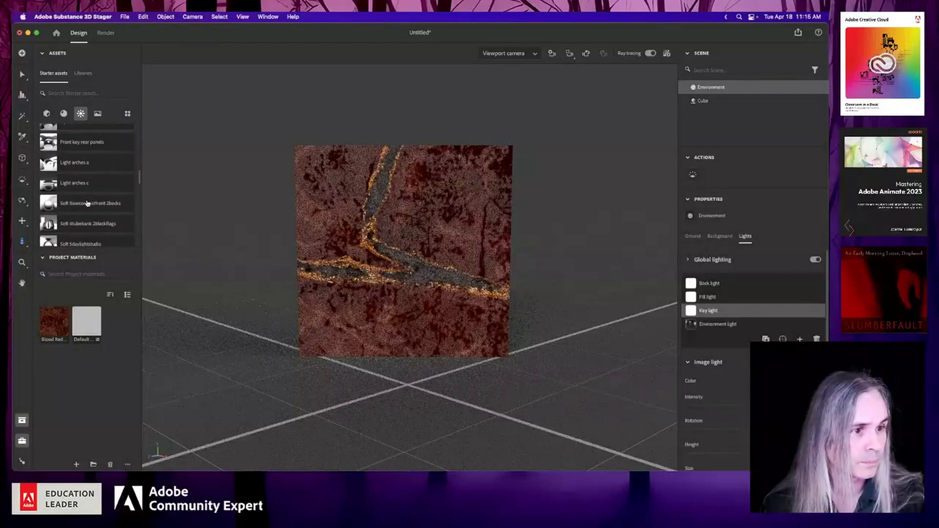
pyautogui.scroll(-1, 88, 204)
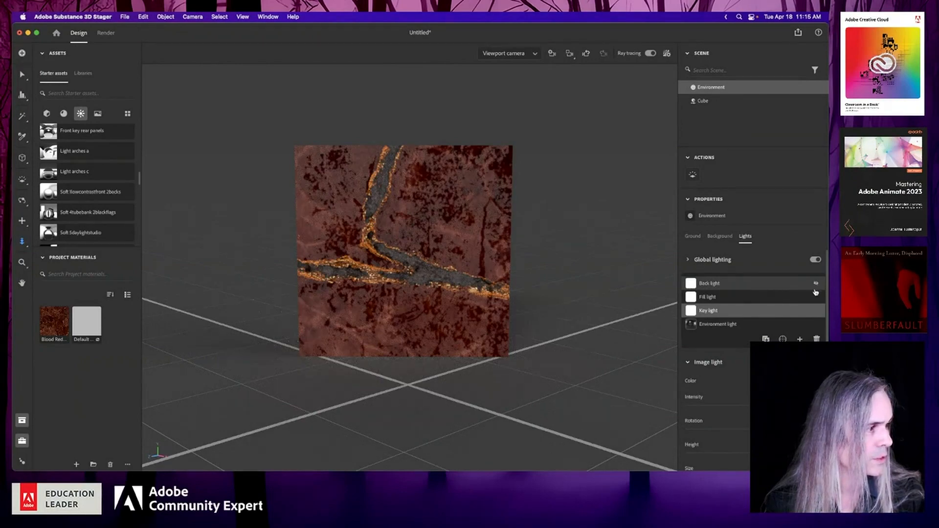
# Compare the lighting by hiding the Back light, Fill light and Key light and showing all three again
pyautogui.click(817, 284)
pyautogui.click(816, 297)
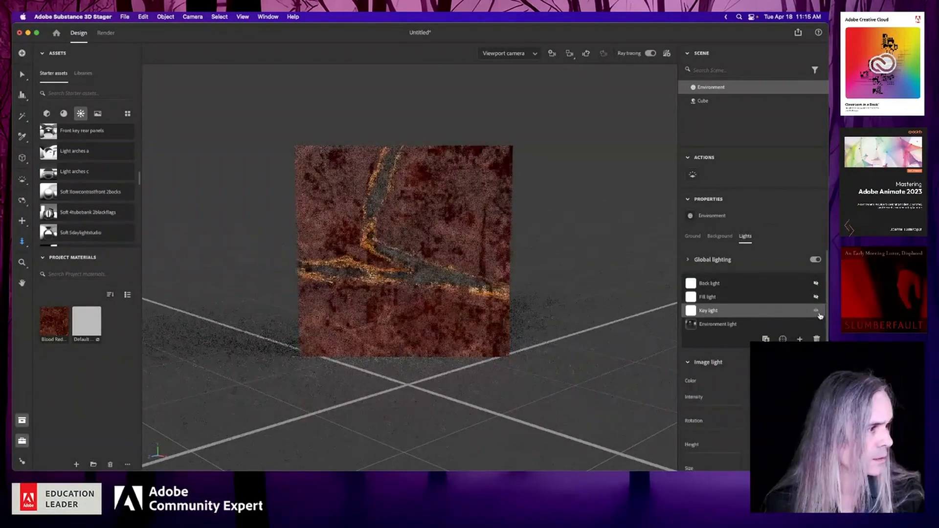
pyautogui.click(816, 311)
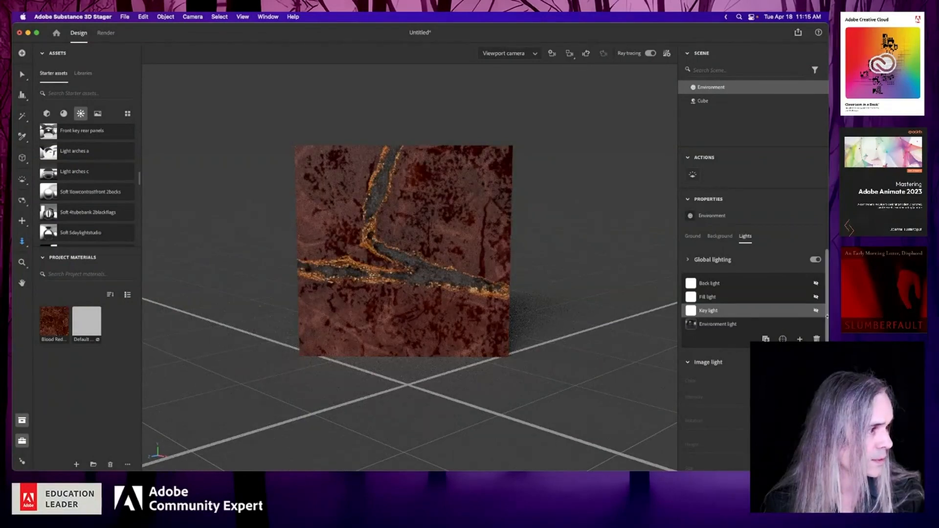
pyautogui.click(816, 311)
pyautogui.click(816, 297)
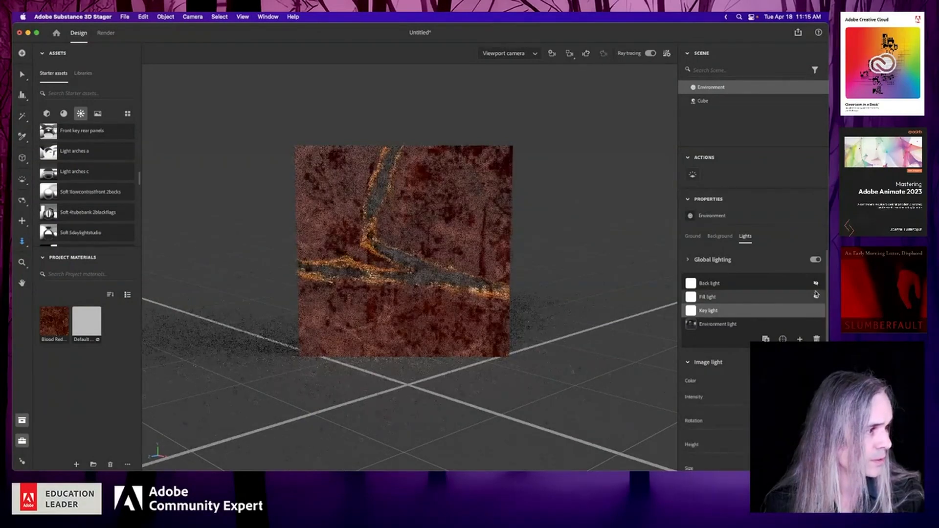
pyautogui.click(816, 283)
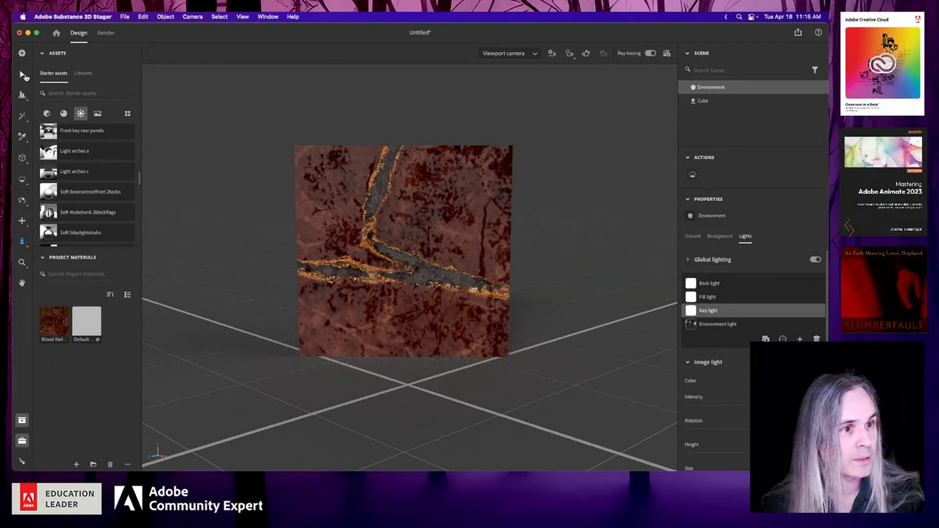
# Set the resolution of the cube's Blood Red Stone material to 2048px
pyautogui.click(22, 74)
pyautogui.click(409, 239)
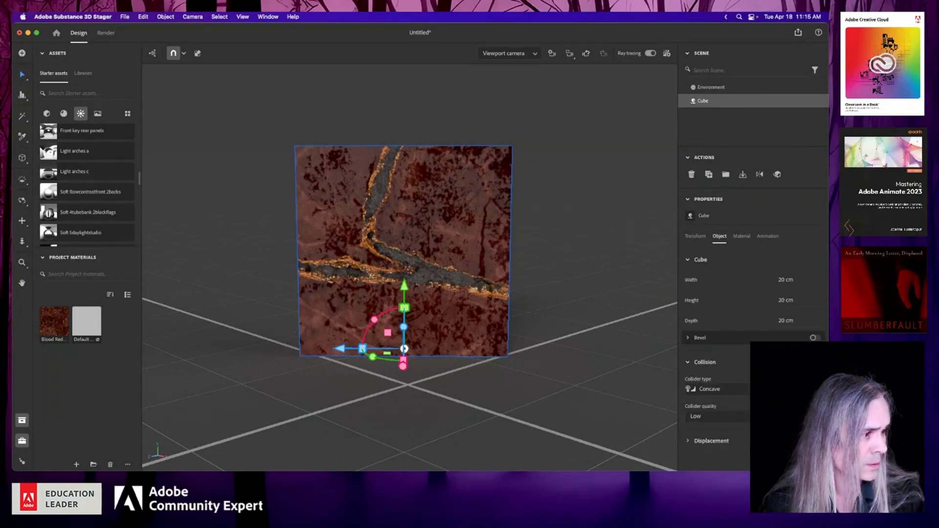
pyautogui.click(742, 236)
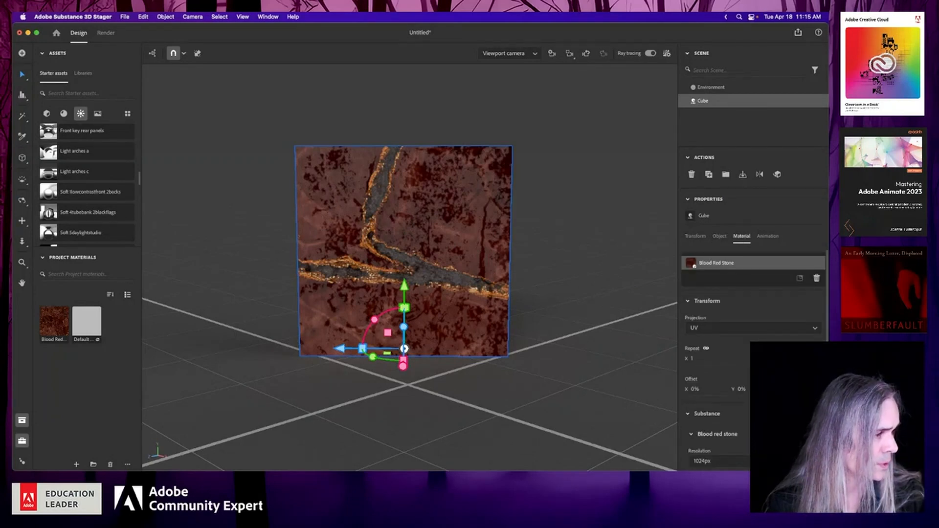
pyautogui.scroll(-5, 753, 357)
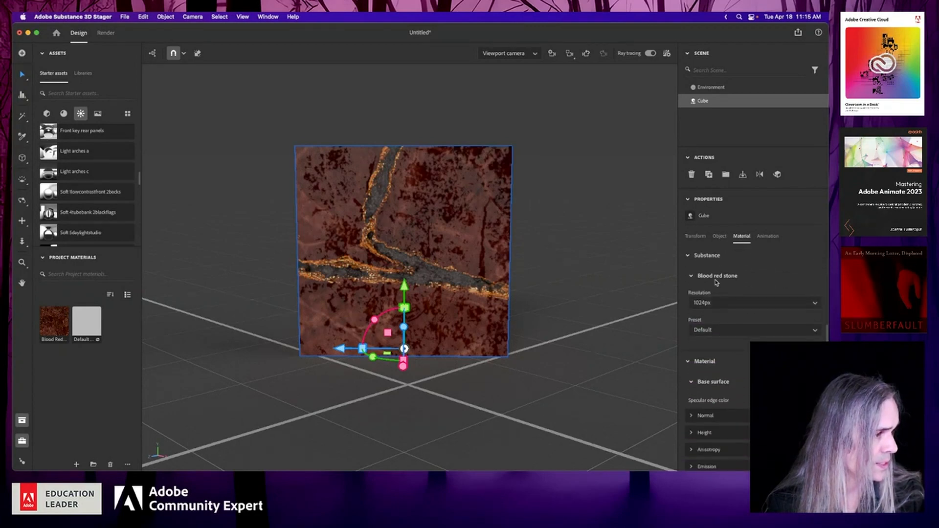
pyautogui.click(799, 305)
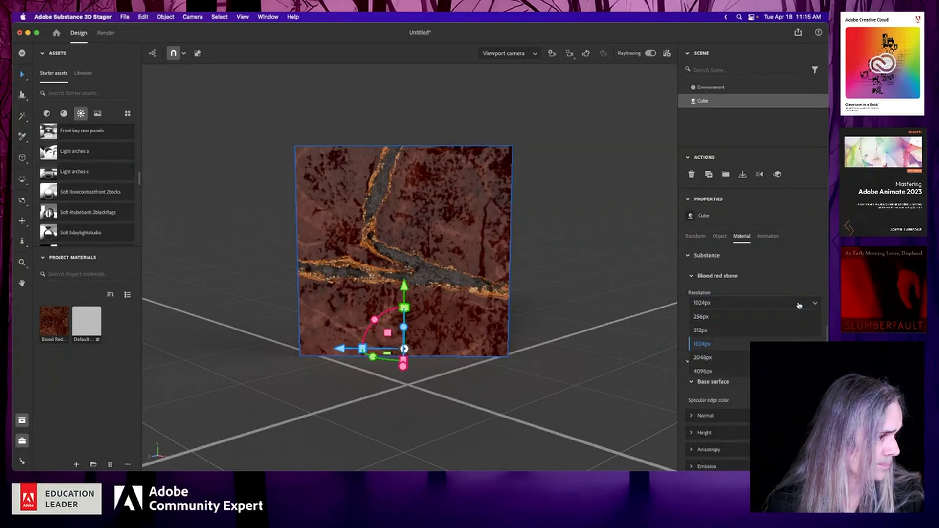
pyautogui.click(736, 361)
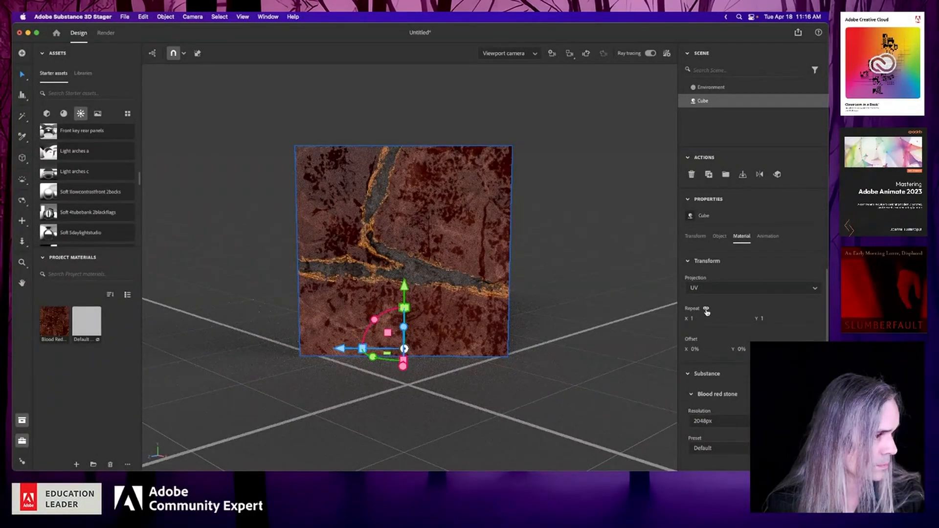
# Increase the stone material's linked X and Y Repeat to 4.9 and switch off ray tracing
pyautogui.moveTo(692, 321)
pyautogui.mouseDown()
pyautogui.moveTo(717, 321)
pyautogui.moveTo(696, 319)
pyautogui.moveTo(706, 332)
pyautogui.mouseUp()
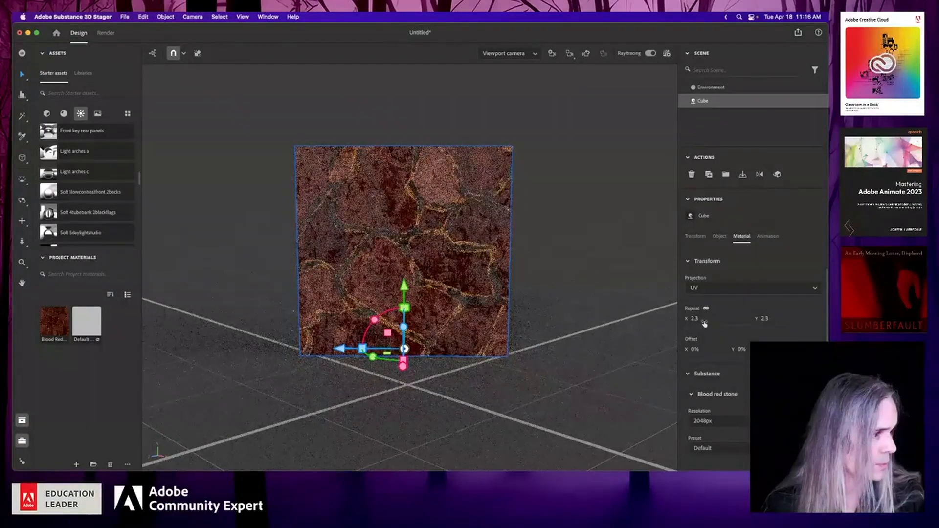
pyautogui.moveTo(697, 320); pyautogui.dragTo(709, 320)
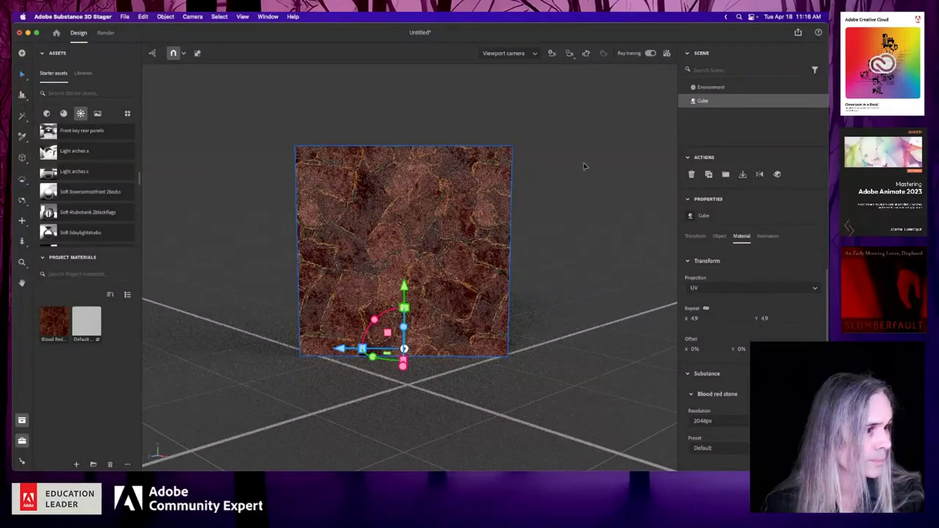
pyautogui.click(650, 54)
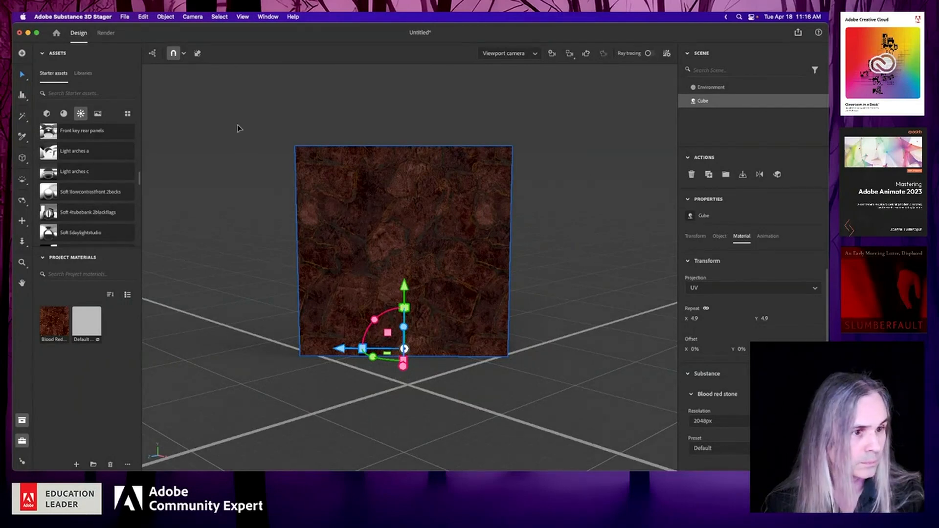
# Orbit the viewport camera slightly and dolly in closer to the cube
pyautogui.click(21, 201)
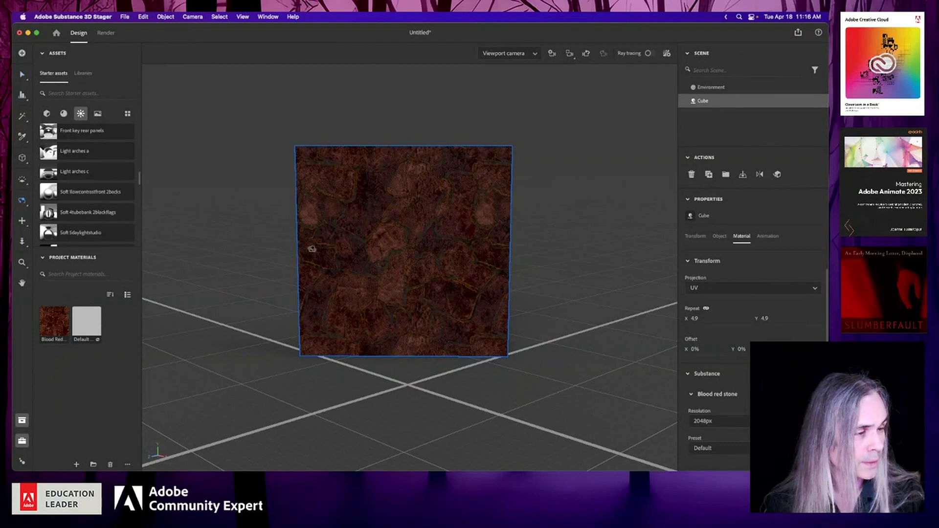
pyautogui.moveTo(312, 249)
pyautogui.mouseDown()
pyautogui.moveTo(434, 247)
pyautogui.moveTo(470, 236)
pyautogui.moveTo(526, 245)
pyautogui.moveTo(567, 222)
pyautogui.moveTo(432, 258)
pyautogui.moveTo(275, 252)
pyautogui.moveTo(262, 237)
pyautogui.moveTo(304, 258)
pyautogui.mouseUp()
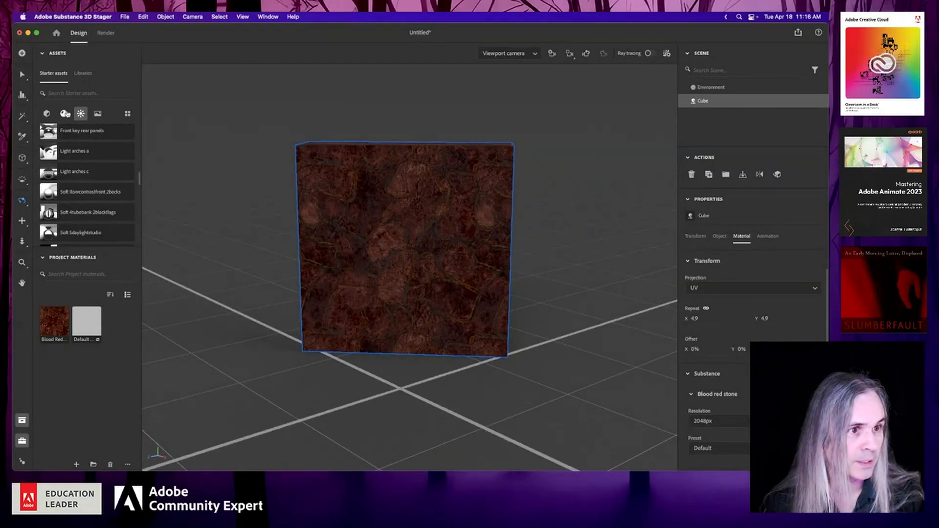
pyautogui.click(21, 74)
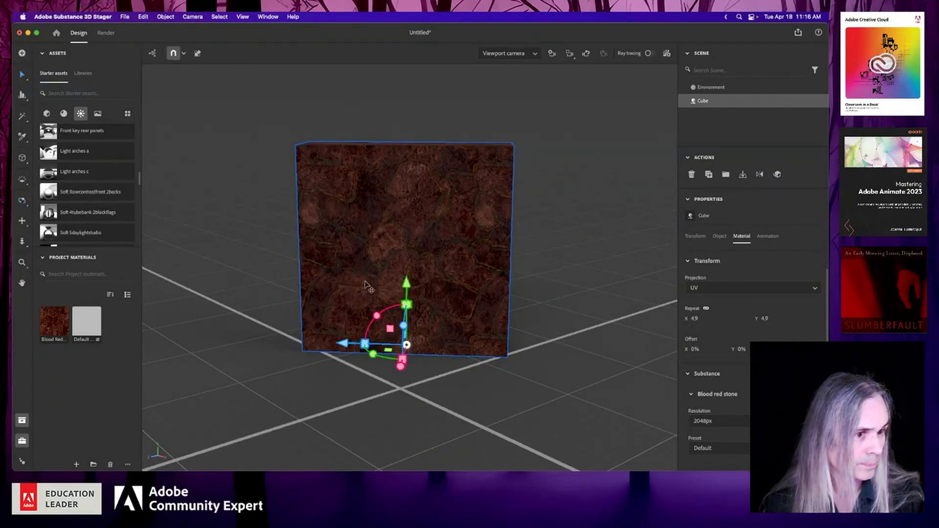
pyautogui.click(22, 241)
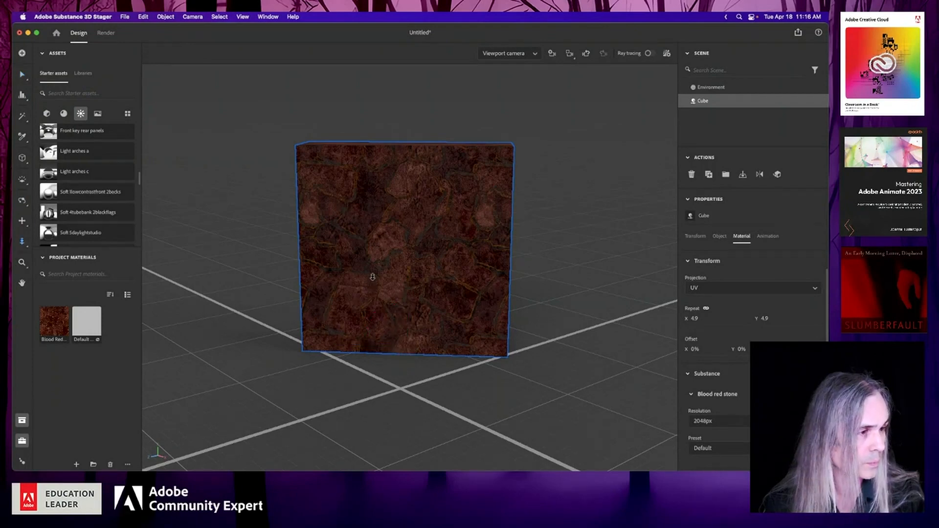
pyautogui.moveTo(372, 277); pyautogui.dragTo(370, 318)
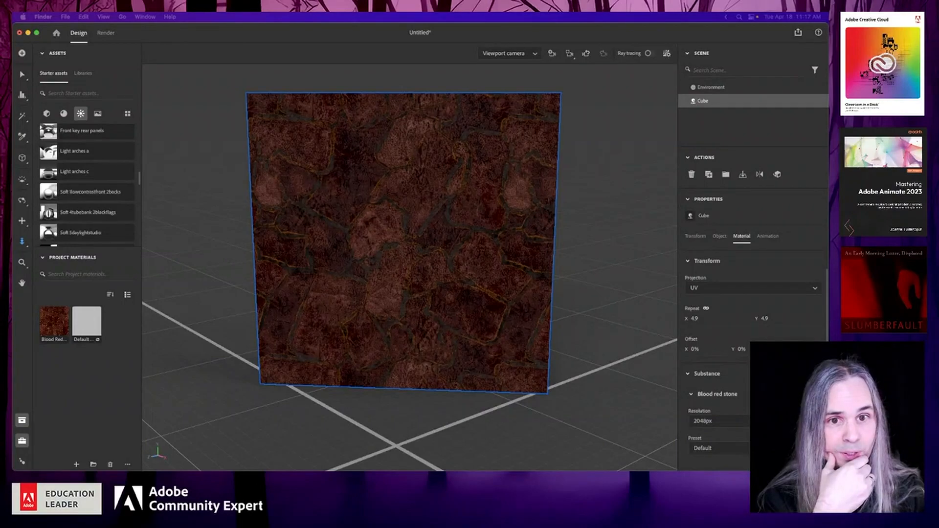
# Import the human_right_hand_1118 model with unused materials and generated UVs included, and remove the hand's imported material
pyautogui.moveTo(11, 137); pyautogui.dragTo(385, 254)
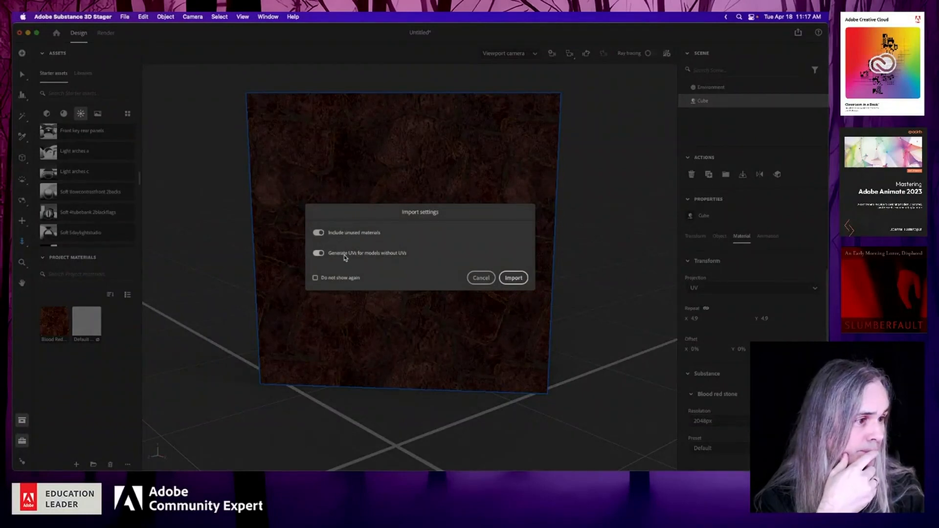
pyautogui.click(514, 279)
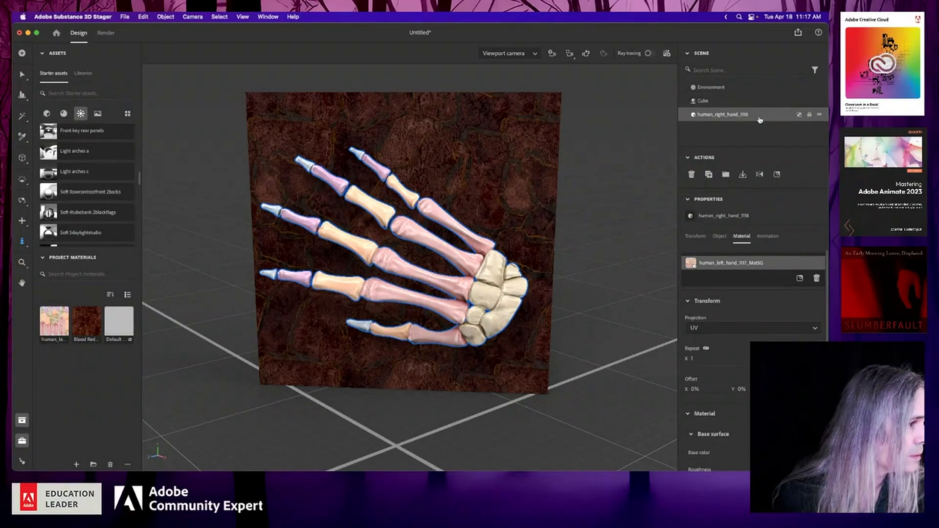
pyautogui.click(22, 201)
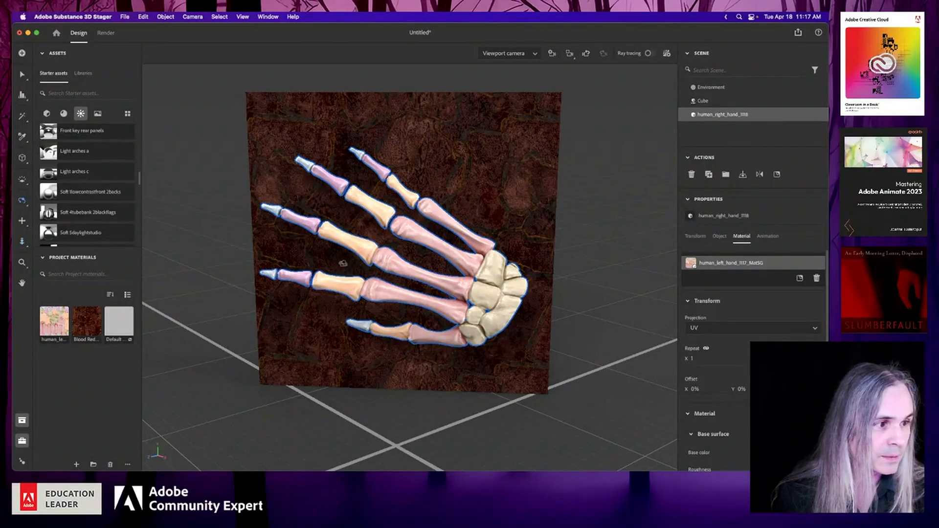
pyautogui.moveTo(343, 263); pyautogui.dragTo(517, 271)
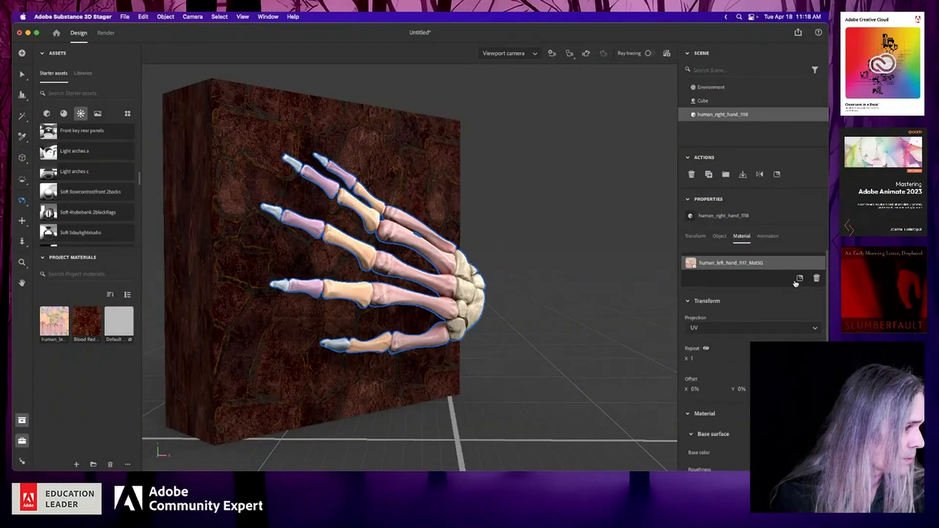
pyautogui.click(817, 278)
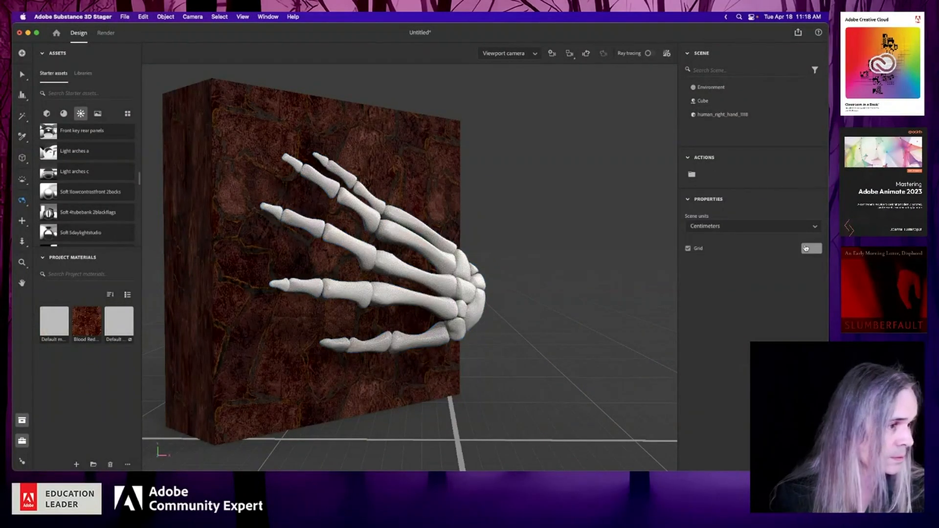
pyautogui.moveTo(406, 293); pyautogui.dragTo(309, 317)
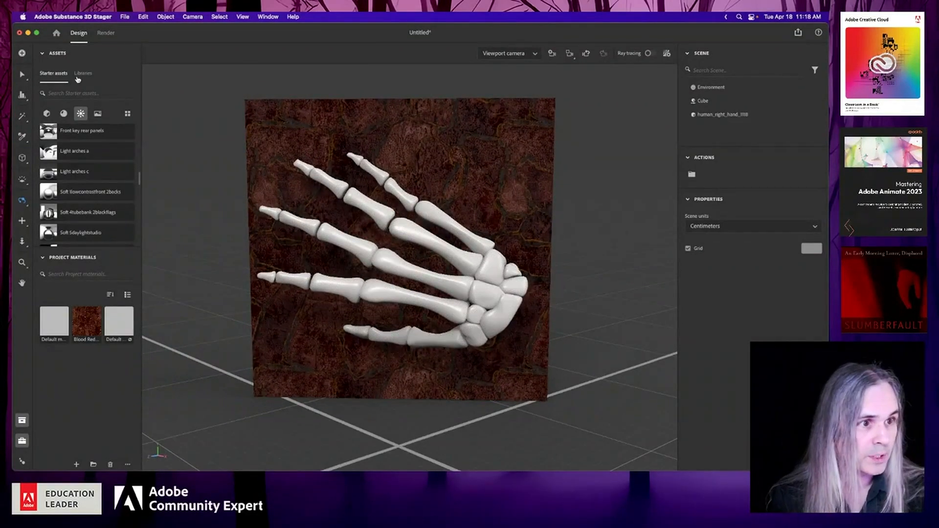
# Select the skeletal hand, rotate it slightly in front of the cube, and move it back toward the cube's front face
pyautogui.press('v')
pyautogui.click(394, 230)
pyautogui.click(375, 291)
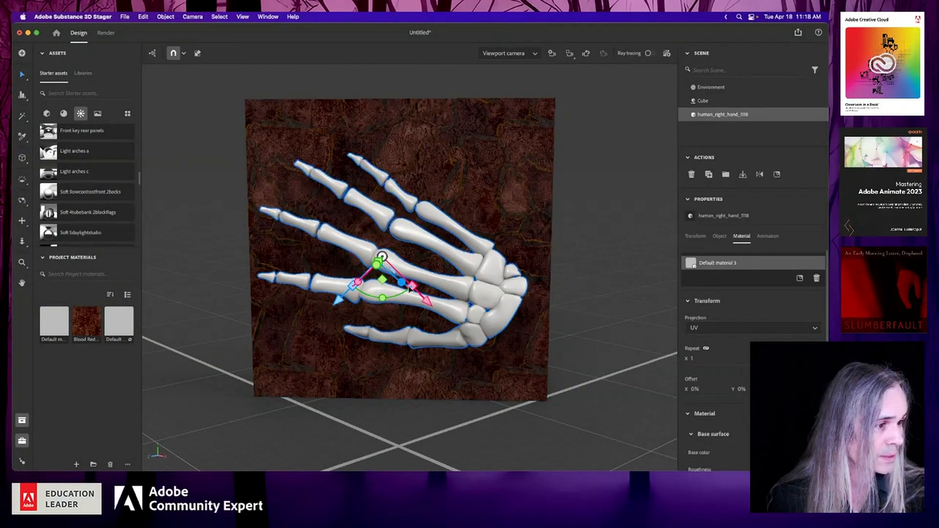
pyautogui.moveTo(401, 283)
pyautogui.mouseDown()
pyautogui.moveTo(394, 274)
pyautogui.moveTo(431, 313)
pyautogui.mouseUp()
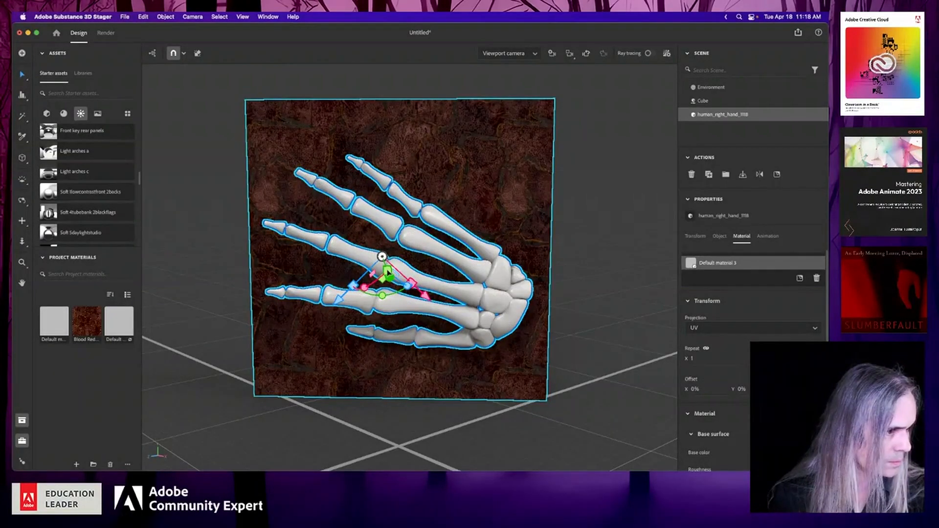
pyautogui.moveTo(388, 272); pyautogui.dragTo(386, 268)
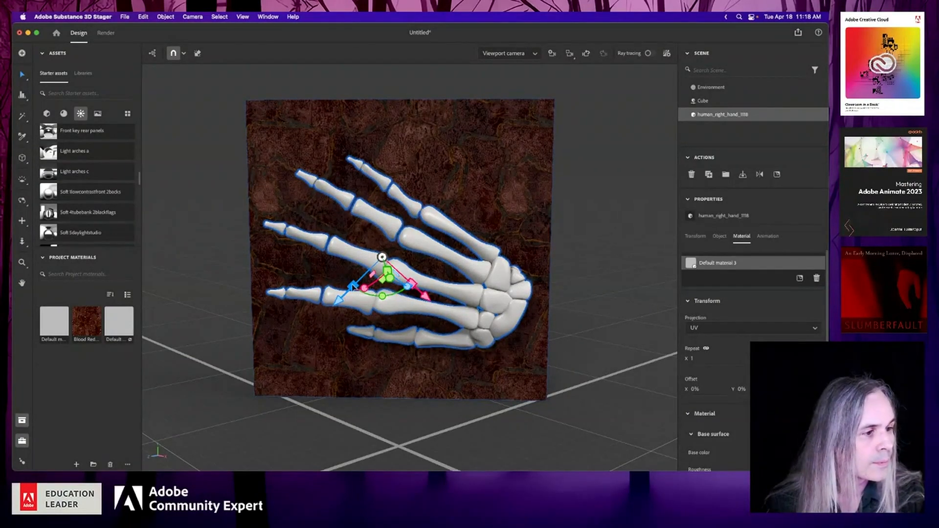
pyautogui.moveTo(353, 286); pyautogui.dragTo(354, 282)
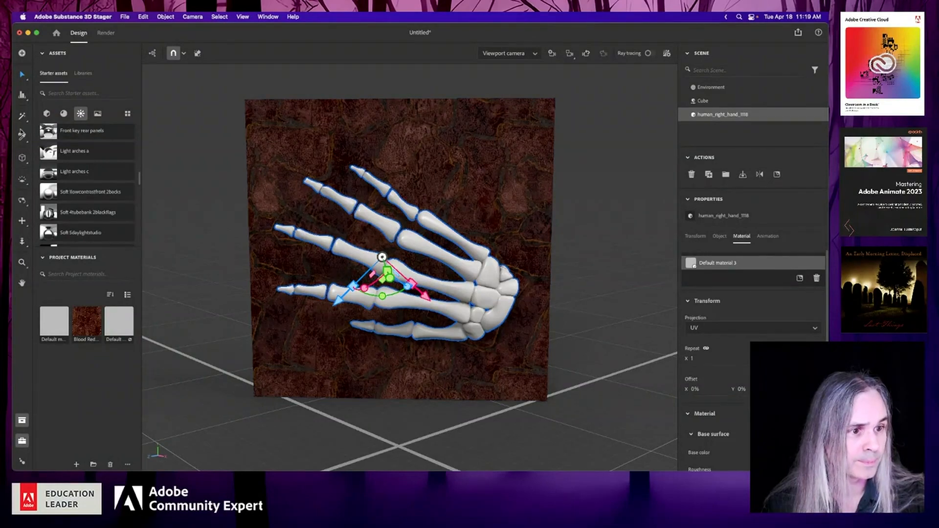
# From an overhead view, tilt the hand slightly and move it closer so it sits against the cube's front face
pyautogui.click(22, 200)
pyautogui.moveTo(420, 283); pyautogui.dragTo(389, 407)
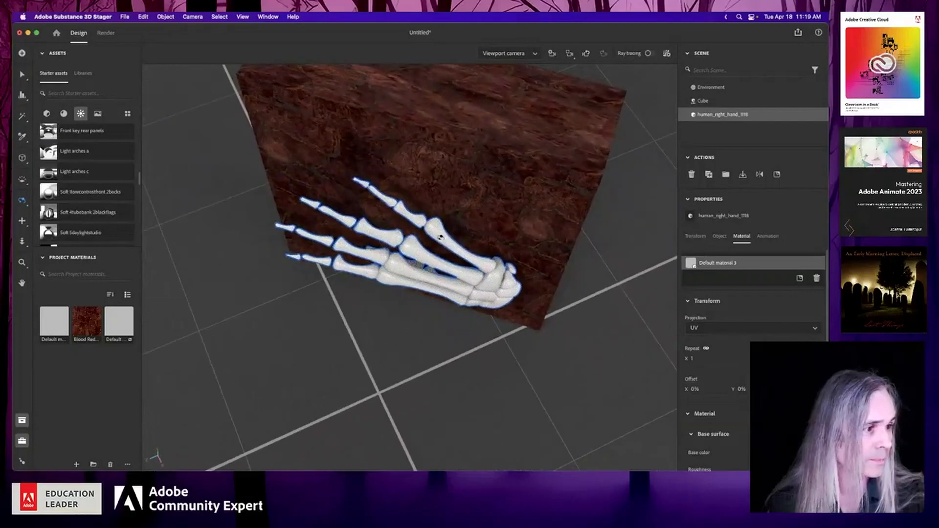
pyautogui.moveTo(460, 207); pyautogui.dragTo(465, 274)
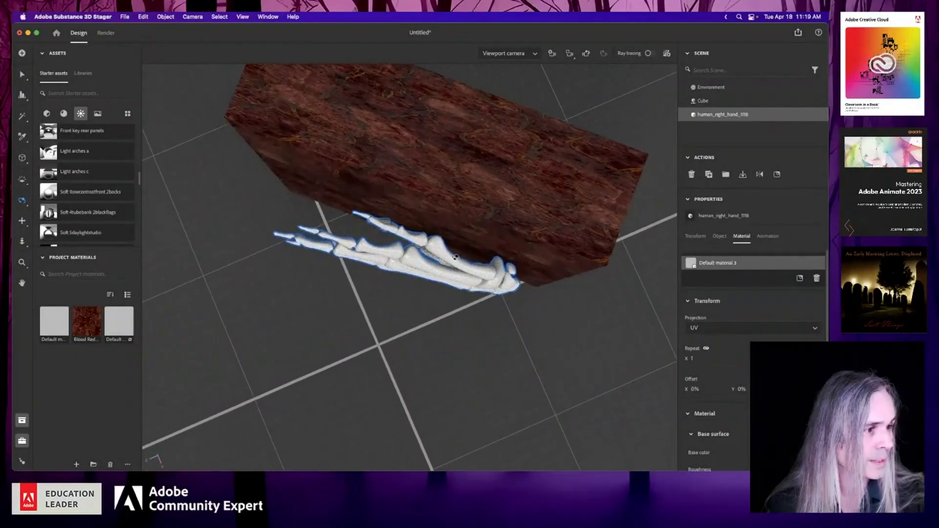
pyautogui.click(23, 75)
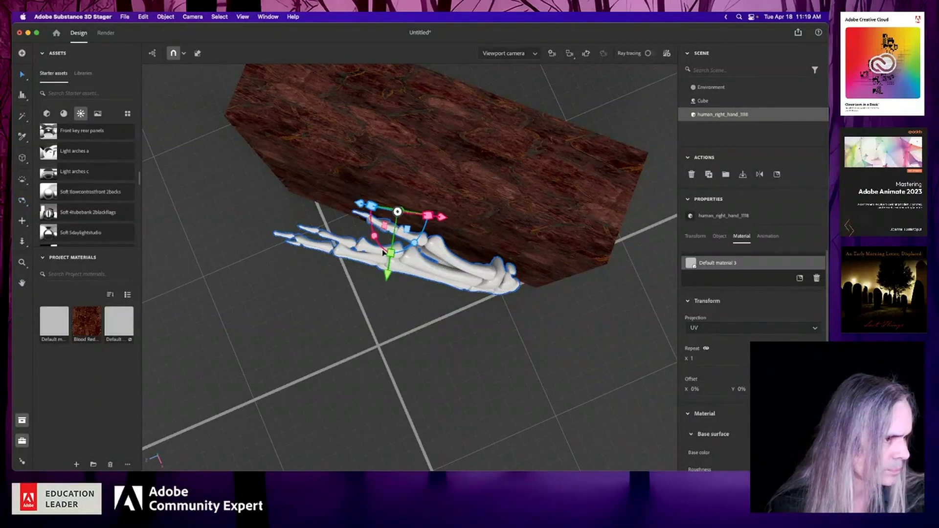
pyautogui.moveTo(413, 248); pyautogui.dragTo(346, 239)
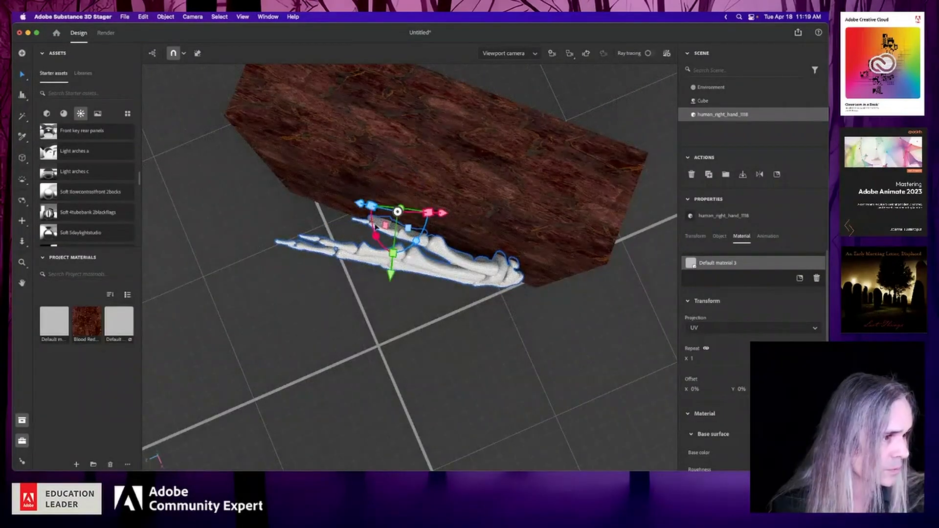
pyautogui.moveTo(390, 270); pyautogui.dragTo(390, 267)
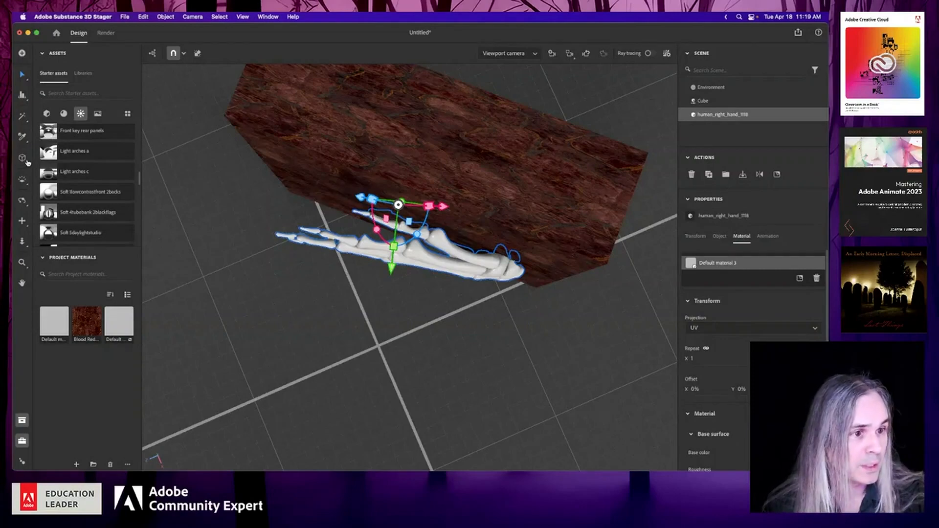
# Orbit the camera back to a front view and recentre the cube and hand in the frame
pyautogui.click(22, 200)
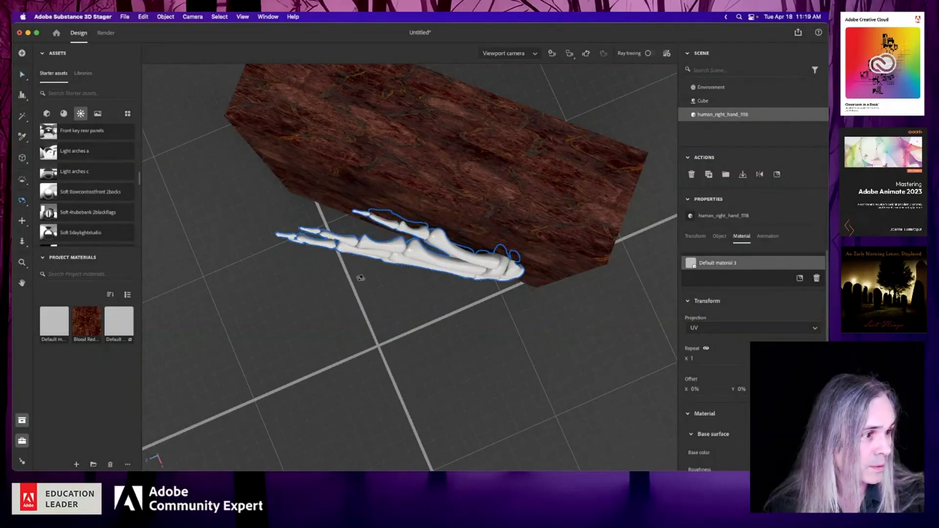
pyautogui.moveTo(361, 279); pyautogui.dragTo(395, 121)
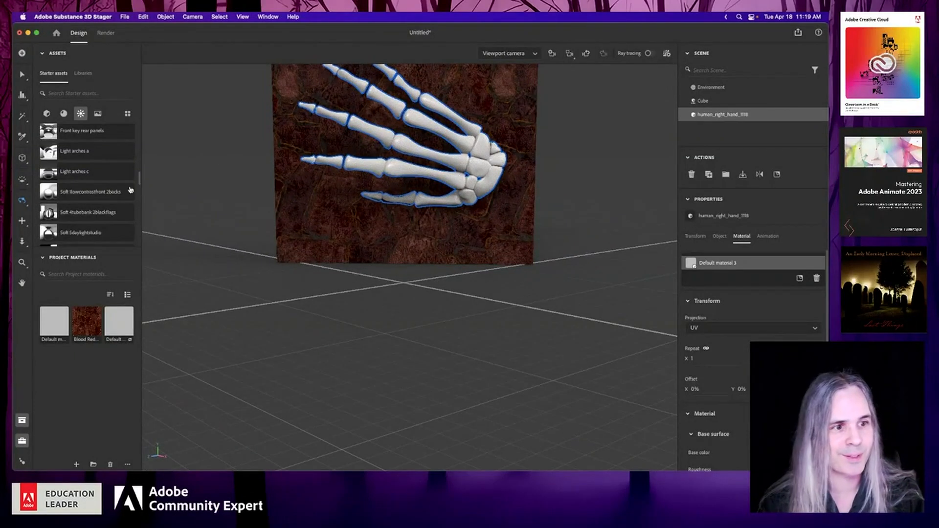
pyautogui.click(22, 221)
pyautogui.moveTo(431, 237); pyautogui.dragTo(440, 377)
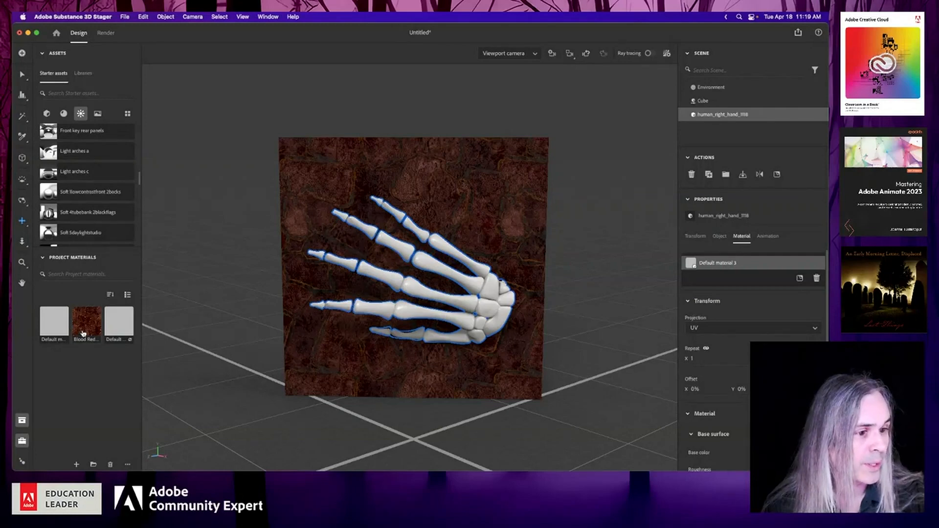
# Apply the Blood Red Stone material to the hand and examine its base surface and interior properties
pyautogui.moveTo(86, 324); pyautogui.dragTo(488, 297)
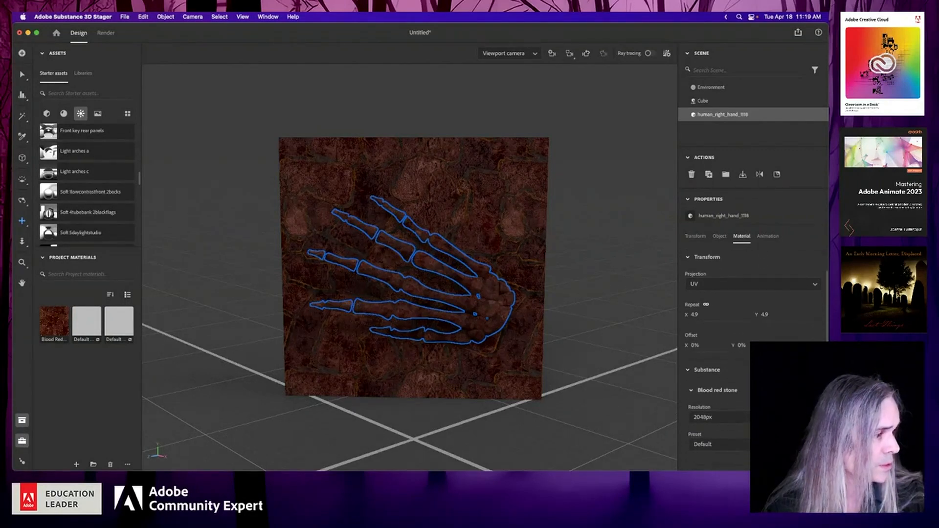
pyautogui.scroll(-5, 716, 426)
pyautogui.scroll(-5, 716, 426)
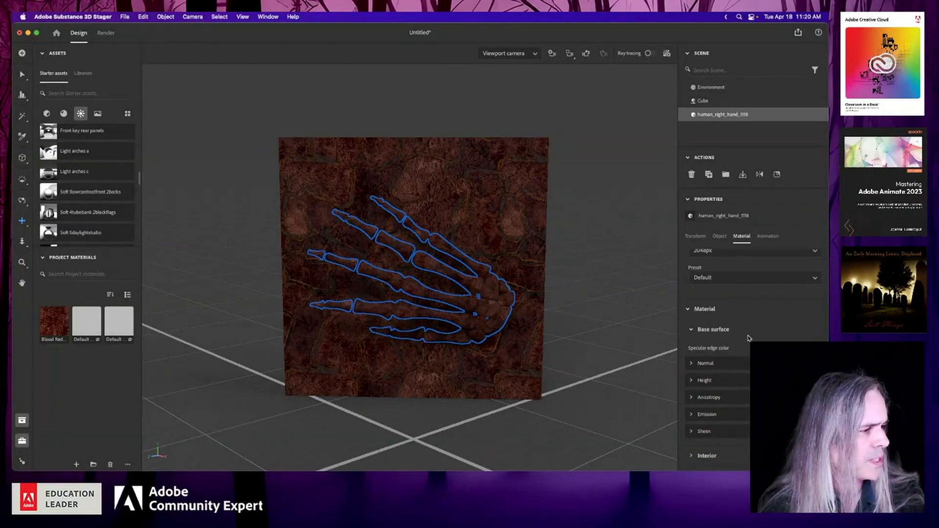
pyautogui.scroll(-2, 741, 430)
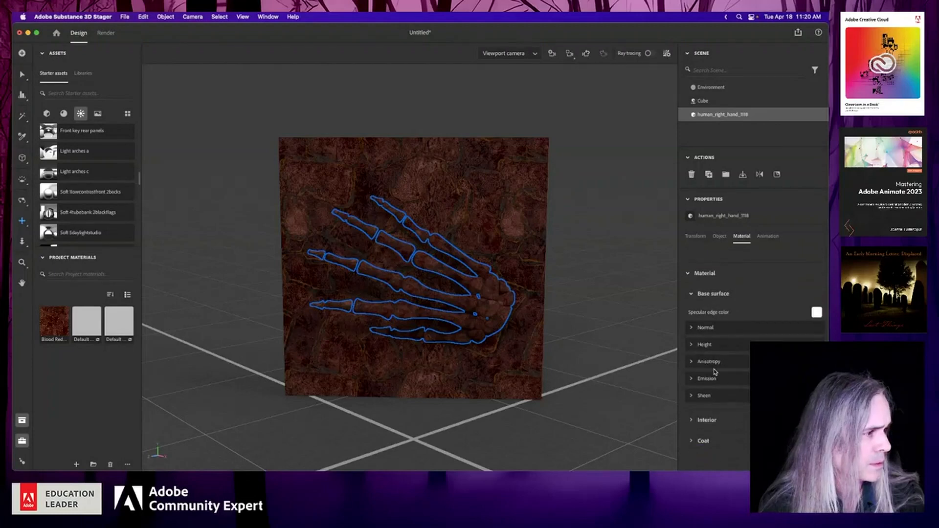
pyautogui.scroll(5, 767, 316)
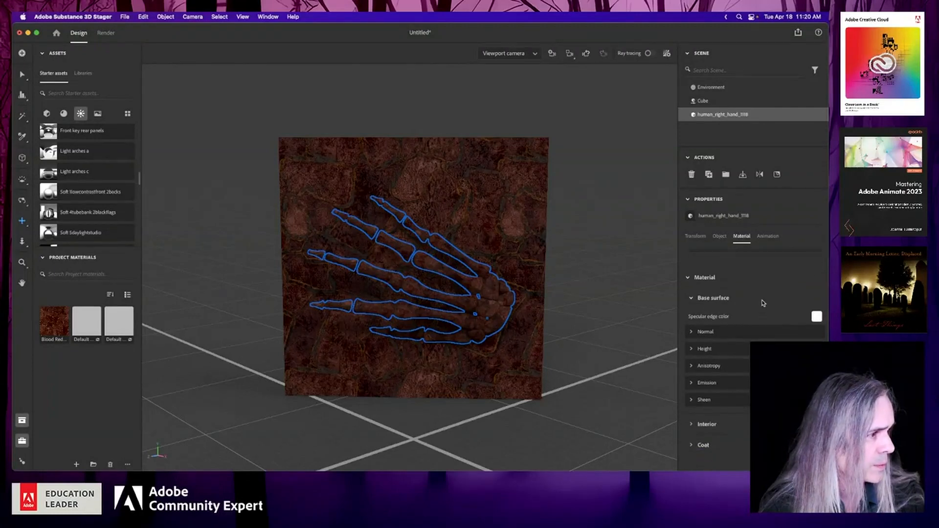
pyautogui.scroll(-2, 763, 303)
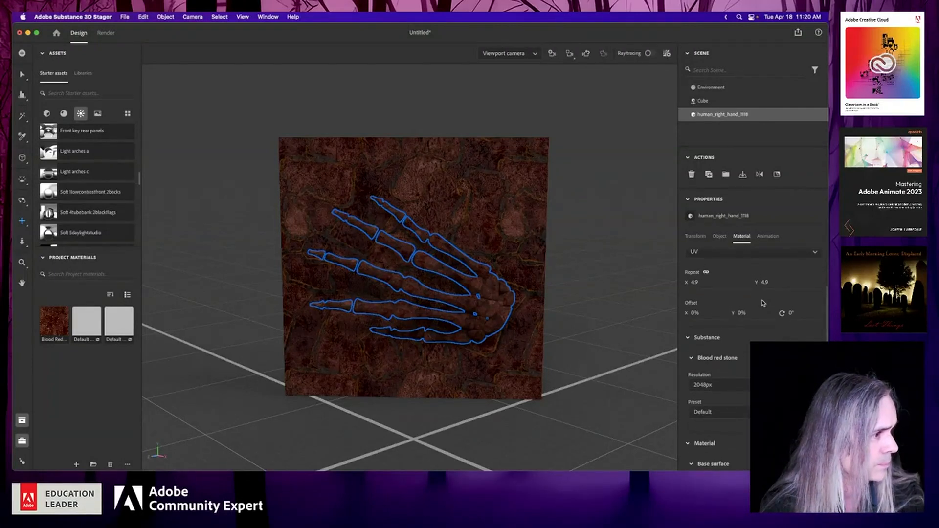
pyautogui.scroll(-10, 762, 304)
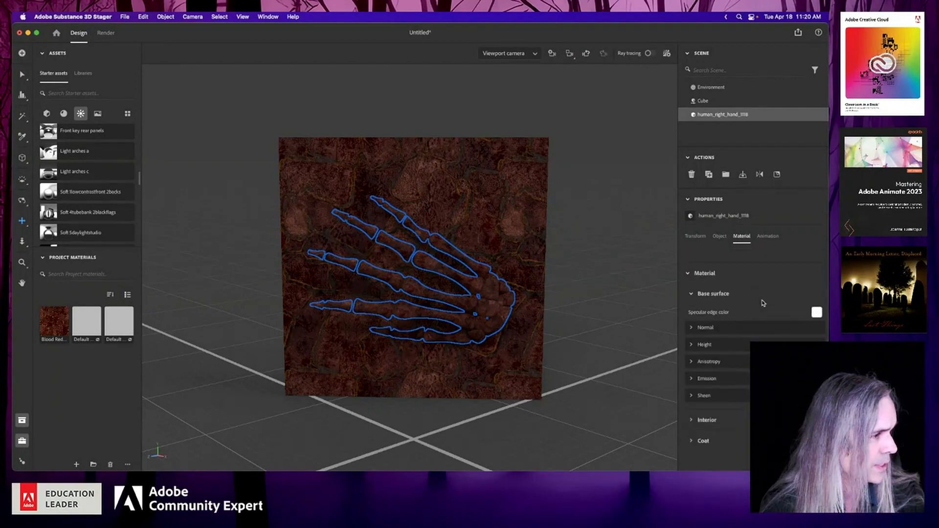
pyautogui.click(694, 420)
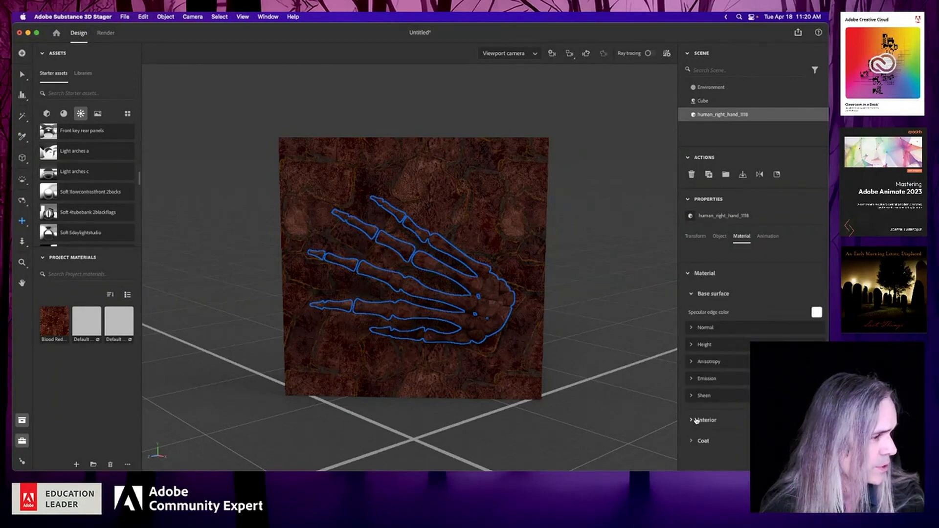
pyautogui.scroll(-6, 710, 392)
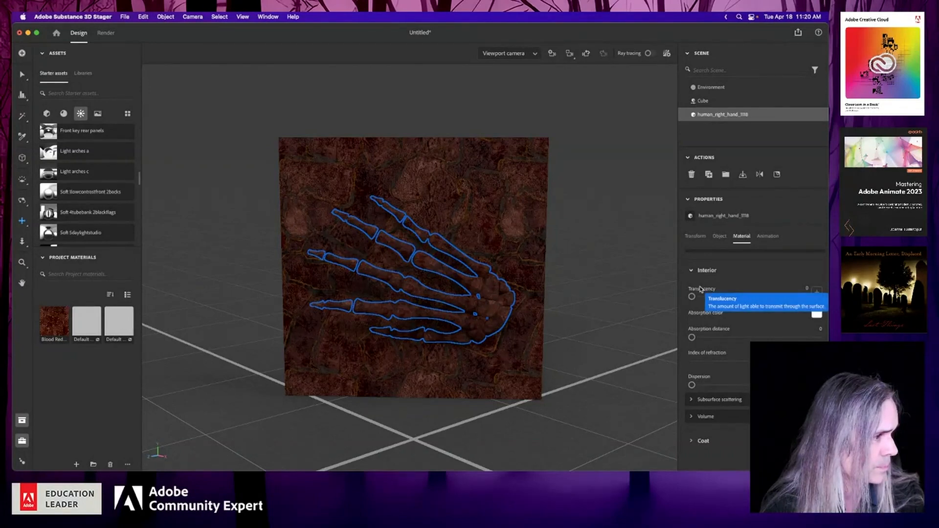
pyautogui.scroll(15, 739, 294)
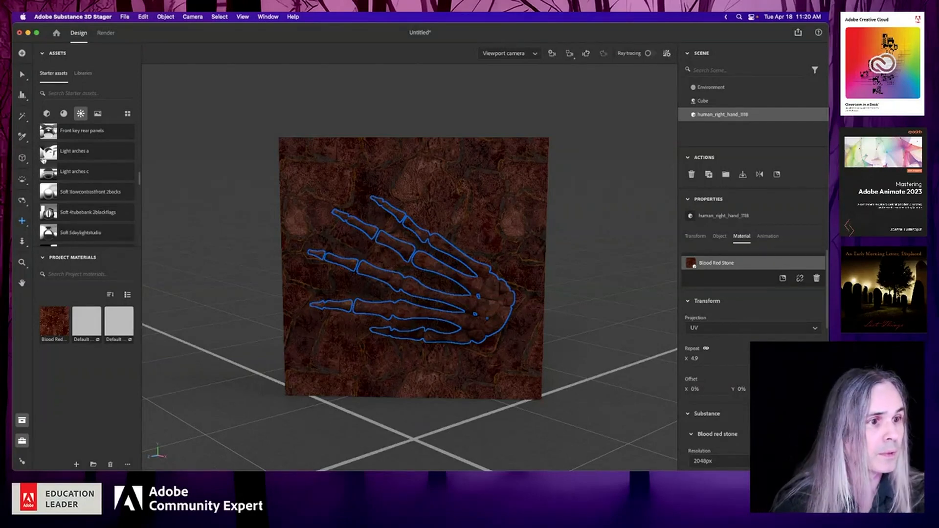
# Apply the Carrara marble starter material to the skeletal hand and browse the remaining starter materials
pyautogui.click(60, 113)
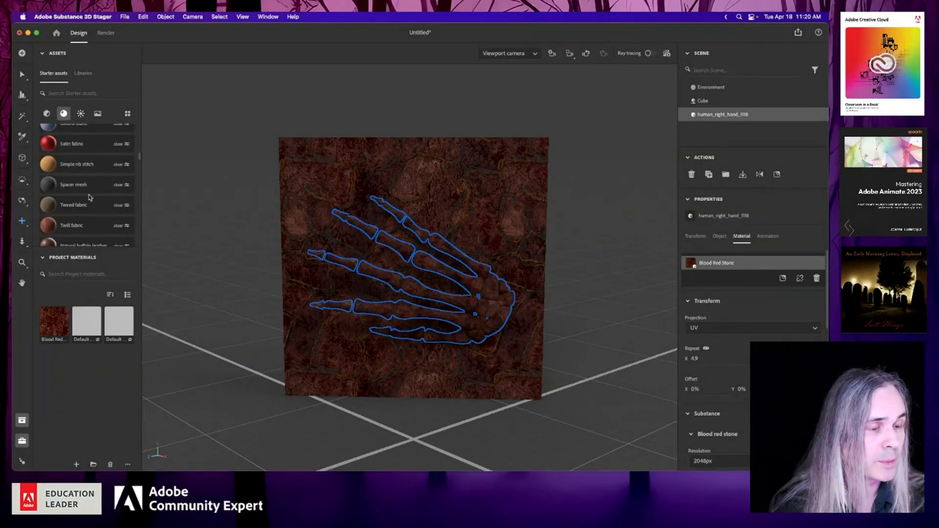
pyautogui.scroll(-5, 89, 197)
pyautogui.scroll(-5, 88, 198)
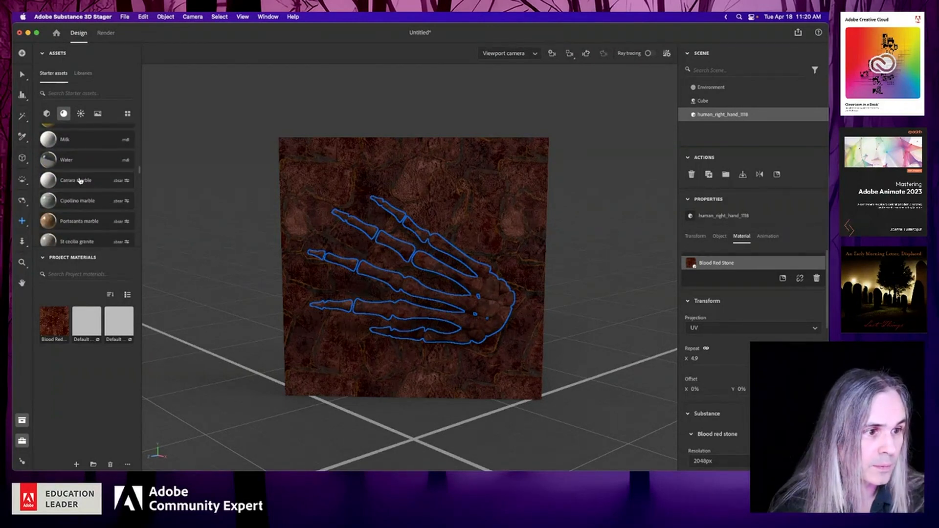
pyautogui.moveTo(78, 181); pyautogui.dragTo(472, 321)
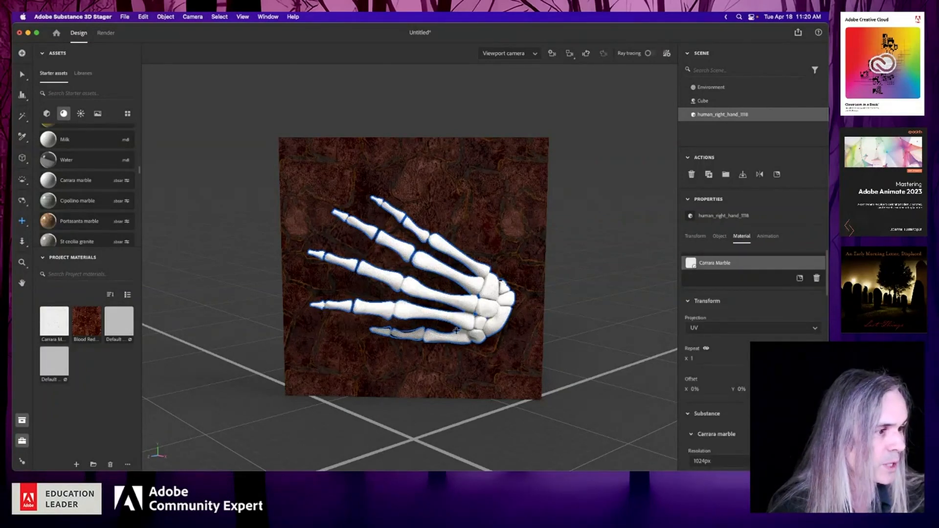
pyautogui.scroll(-10, 71, 201)
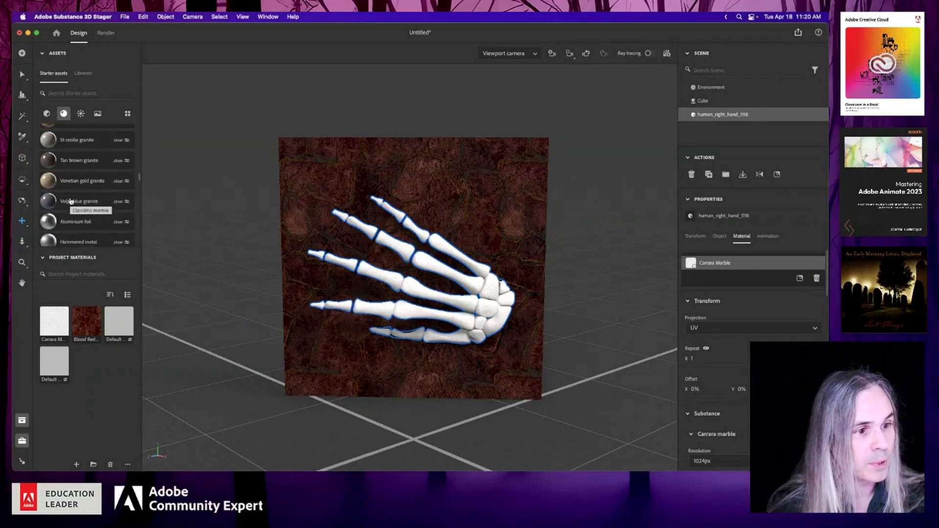
pyautogui.scroll(-10, 71, 201)
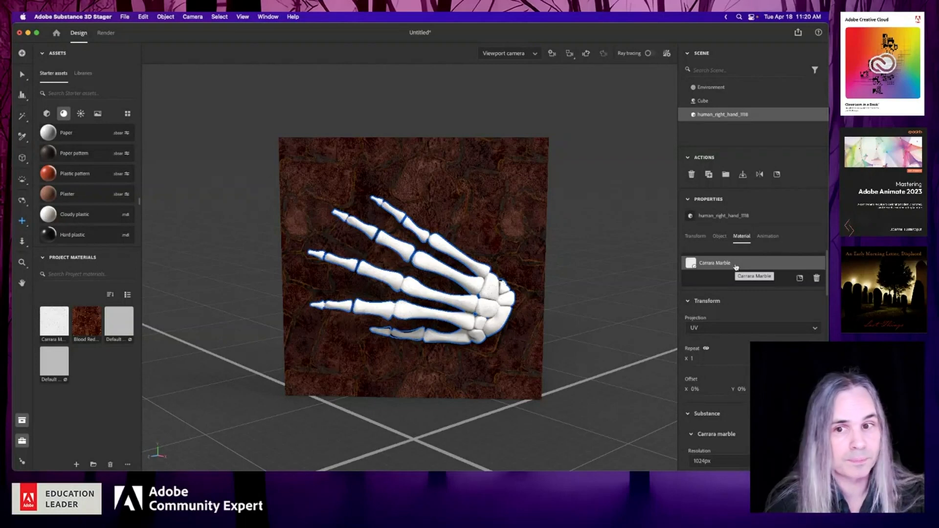
# Compare the Light Veins, Spots and Ice presets of the hand's Carrara marble material and settle on Light Veins
pyautogui.scroll(-2, 776, 313)
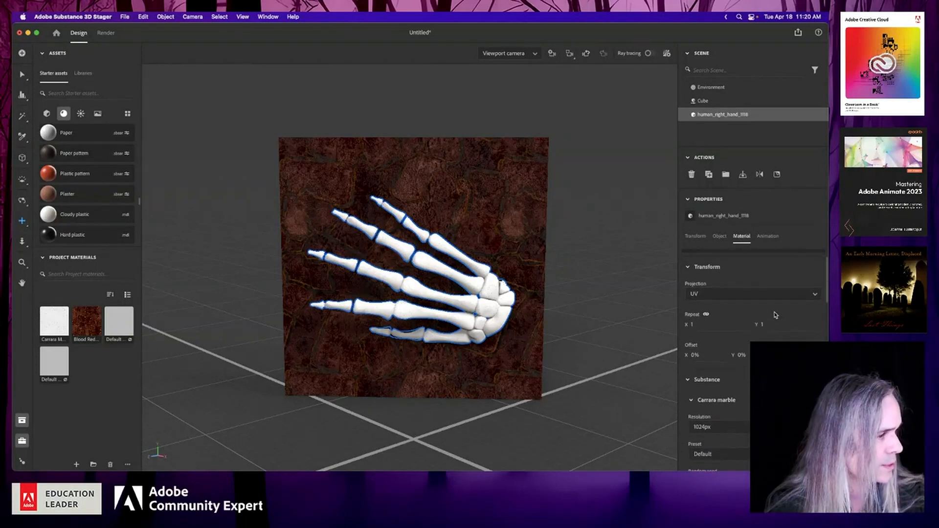
pyautogui.scroll(-8, 775, 315)
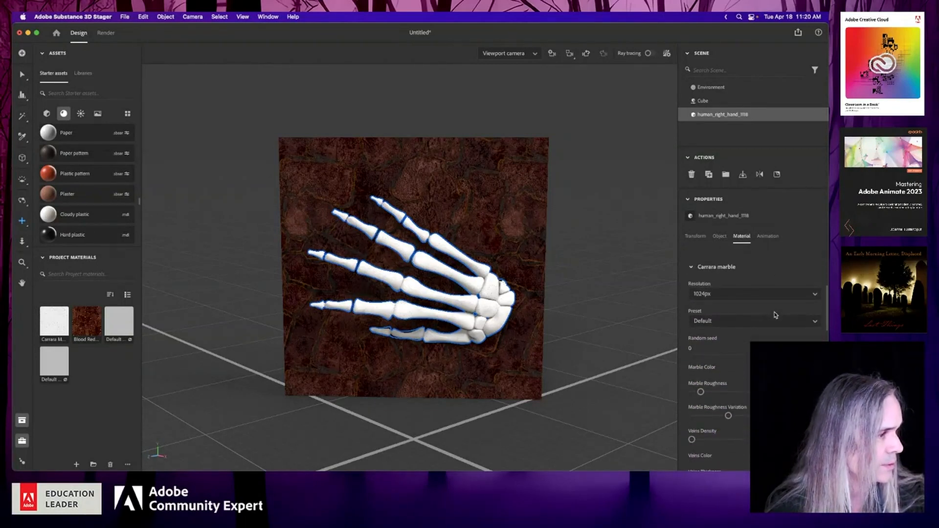
pyautogui.click(714, 322)
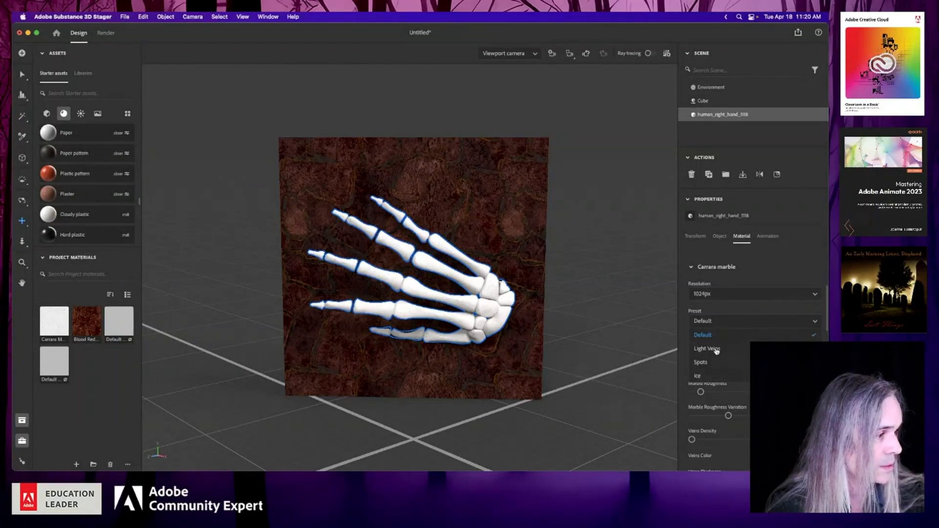
pyautogui.click(731, 350)
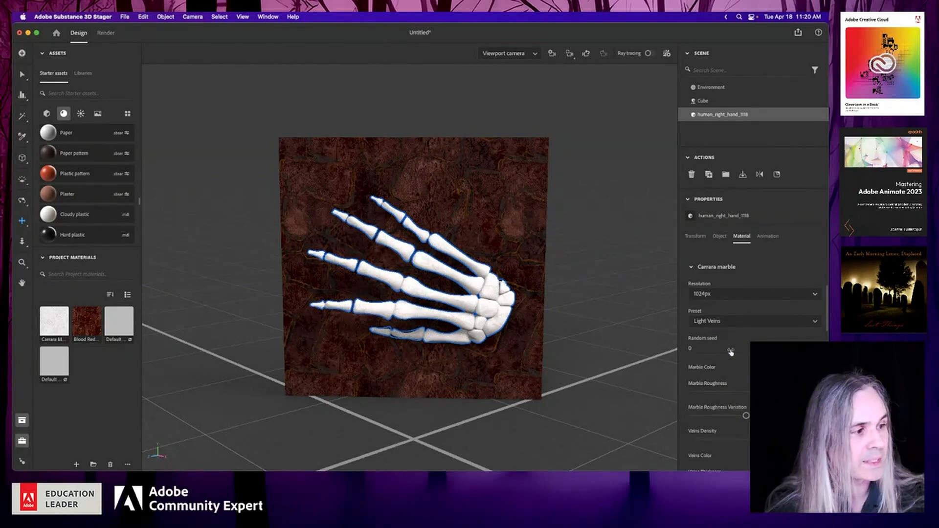
pyautogui.click(729, 324)
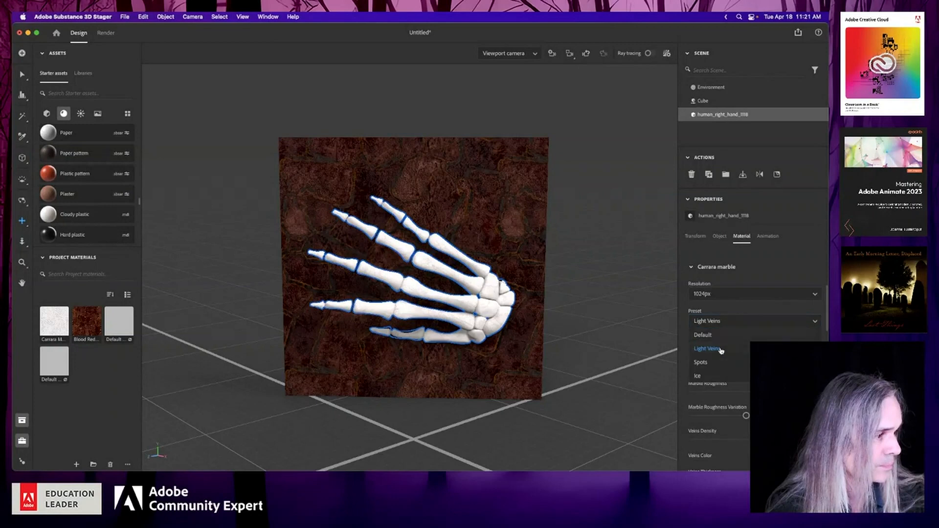
pyautogui.click(721, 362)
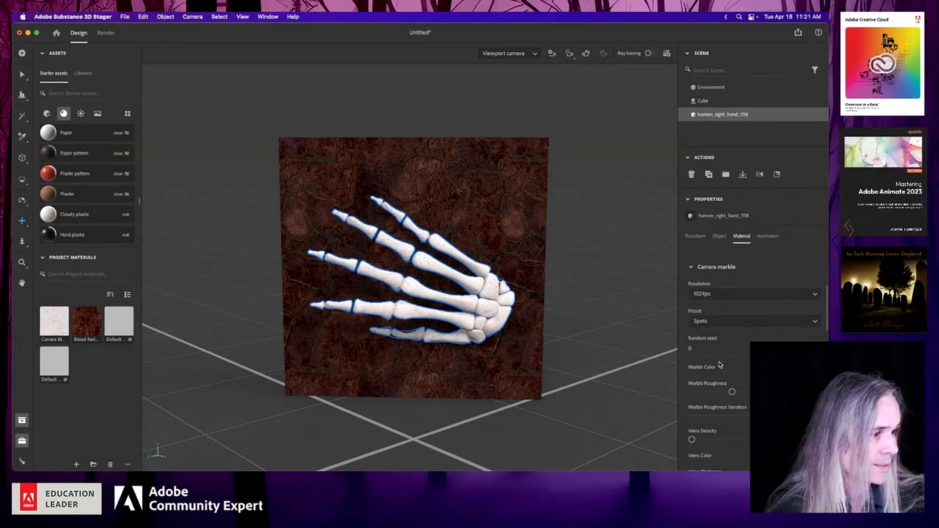
pyautogui.click(725, 323)
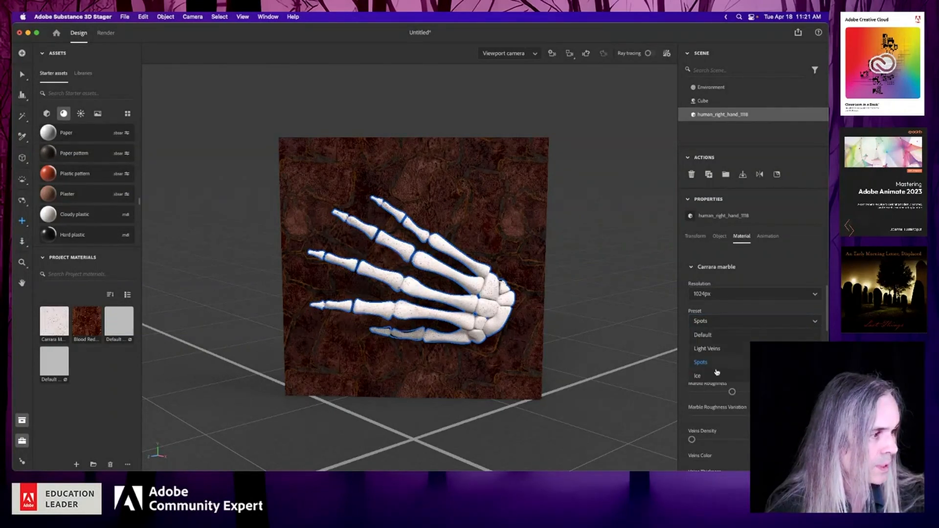
pyautogui.click(717, 375)
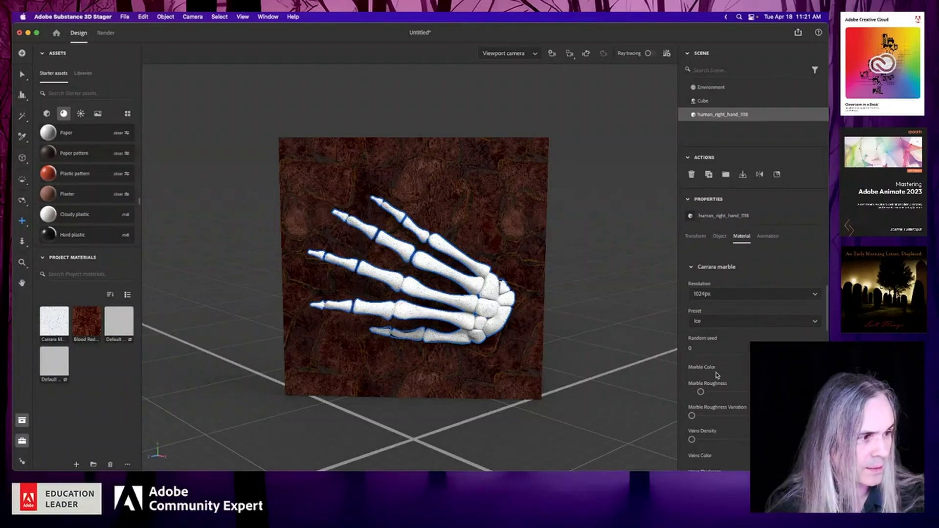
pyautogui.click(725, 323)
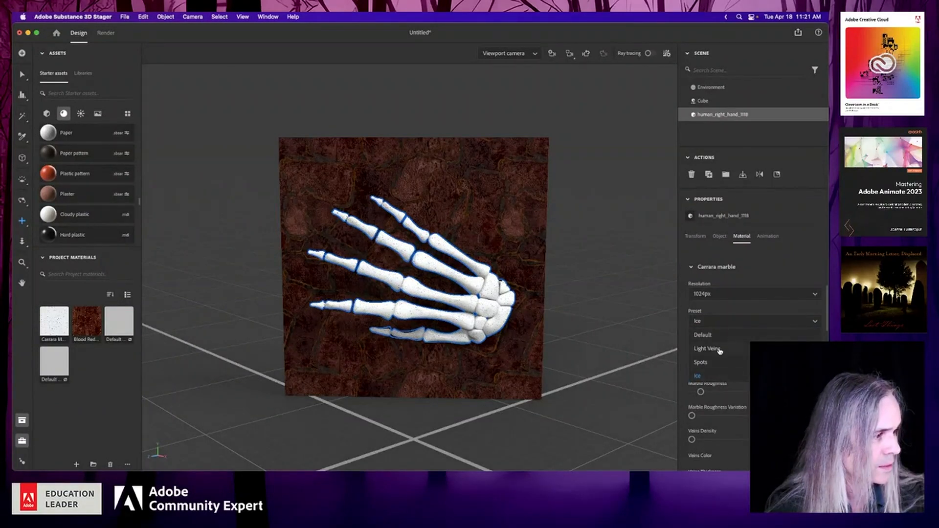
pyautogui.click(720, 350)
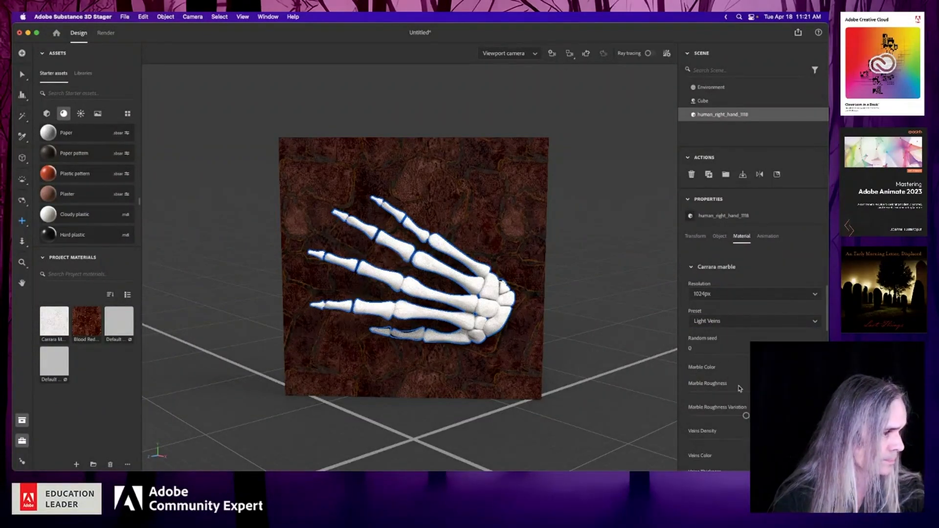
# Raise the hand's Marble Roughness to 0.76 and change the veins colour to a muted tan with a red value of 173
pyautogui.scroll(-2, 754, 362)
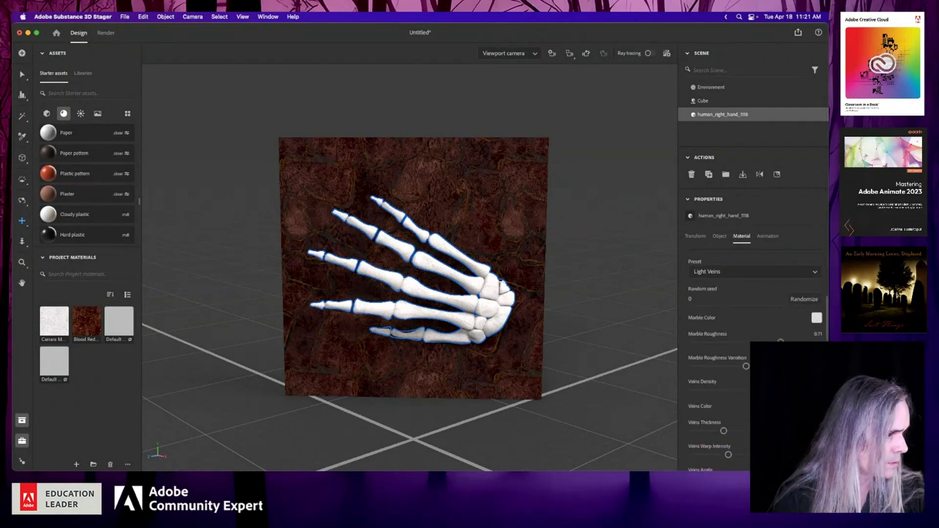
pyautogui.moveTo(781, 341); pyautogui.dragTo(787, 341)
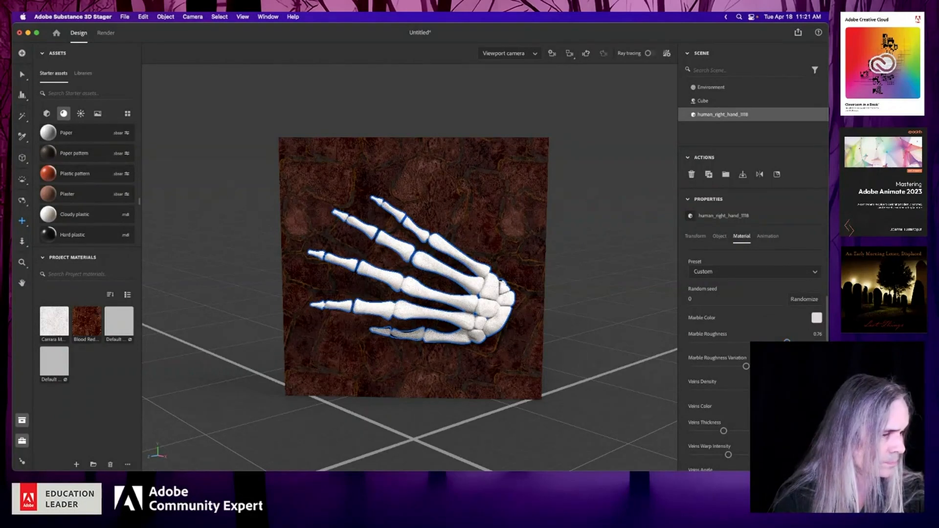
pyautogui.scroll(-2, 756, 343)
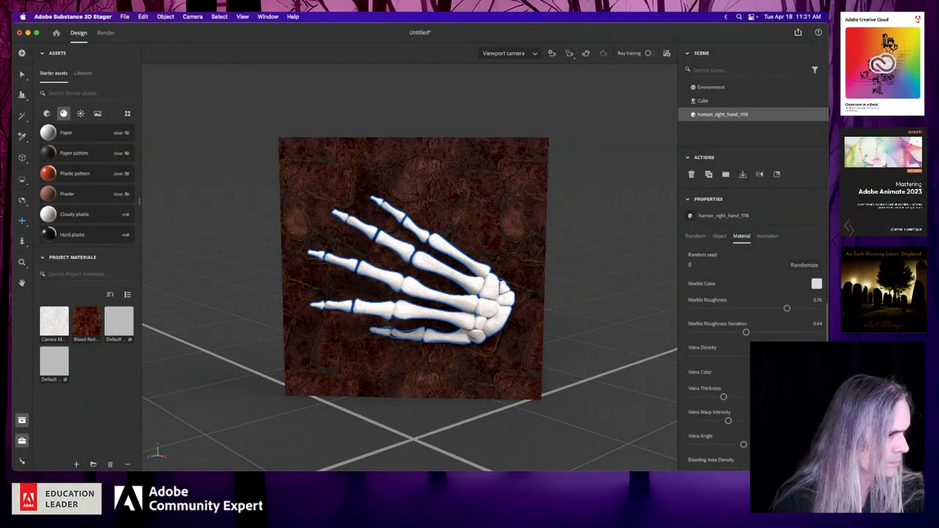
pyautogui.click(817, 372)
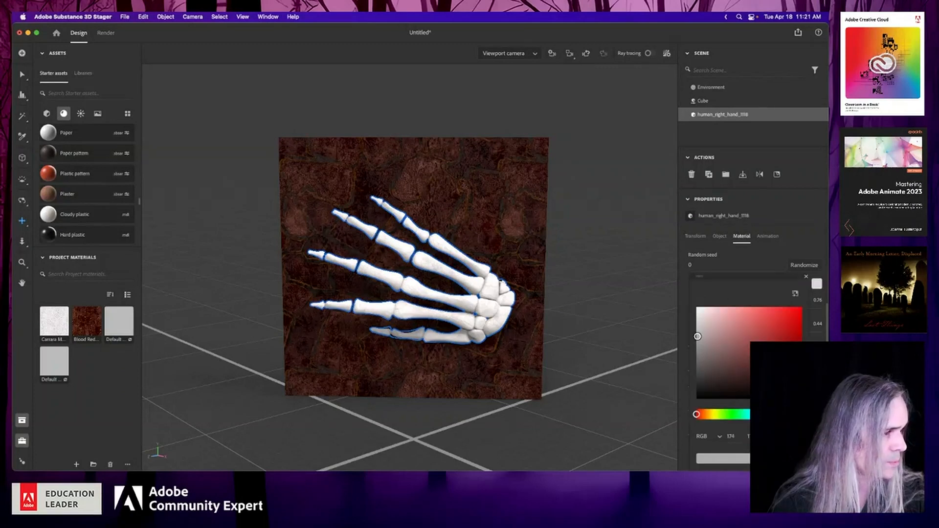
pyautogui.click(708, 414)
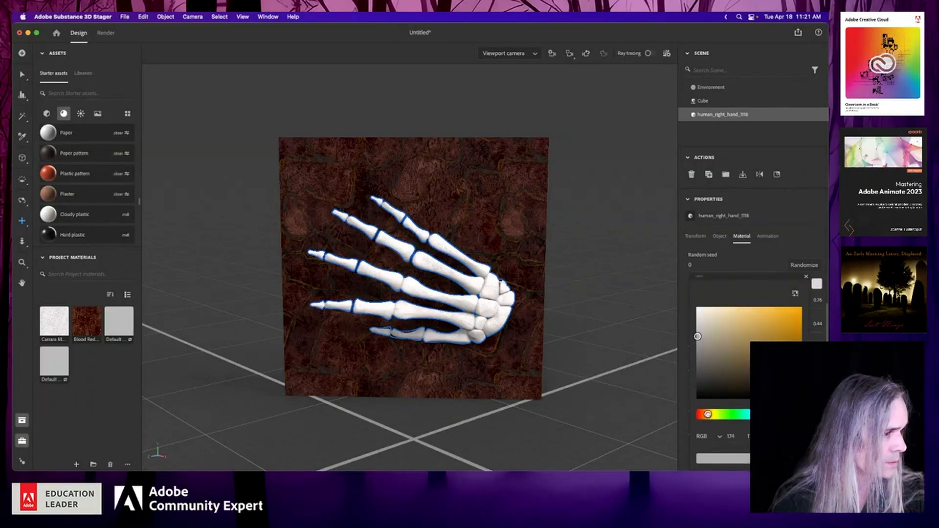
pyautogui.click(725, 338)
pyautogui.moveTo(725, 338); pyautogui.dragTo(738, 343)
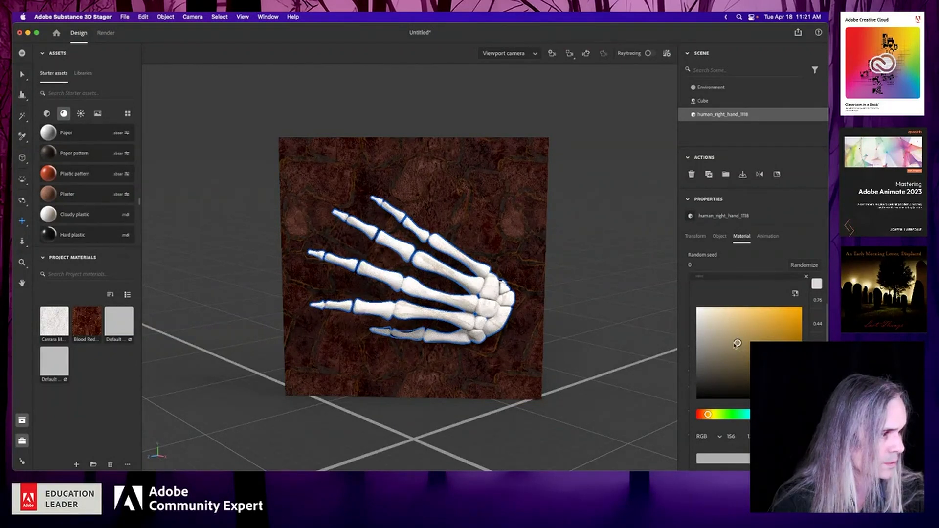
pyautogui.moveTo(737, 343); pyautogui.dragTo(724, 336)
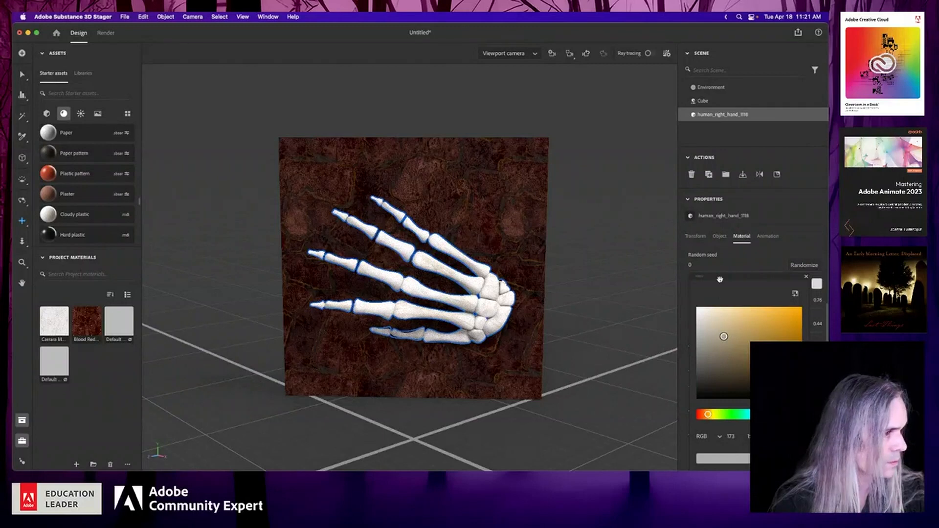
# Set the marble's random seed to 4 and look over its veins, bleeding area and aggregate parameters
pyautogui.click(744, 264)
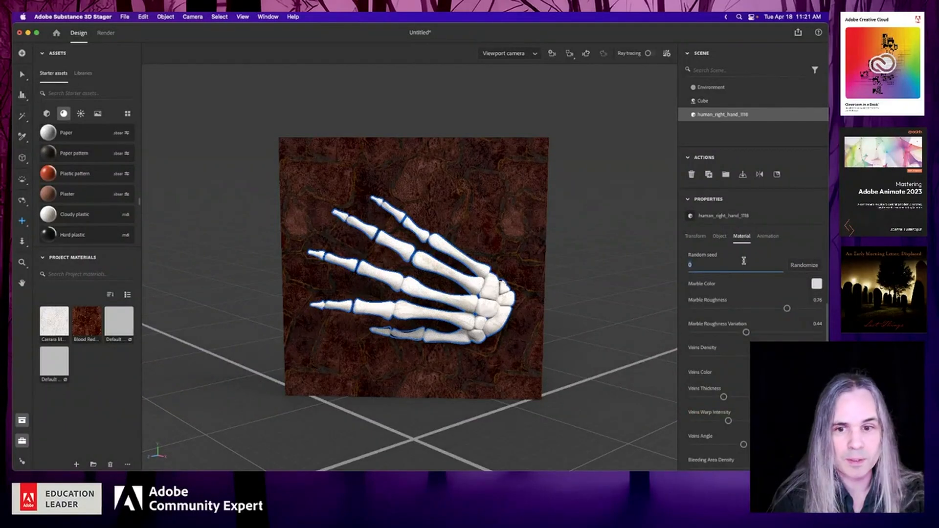
pyautogui.scroll(-5, 740, 352)
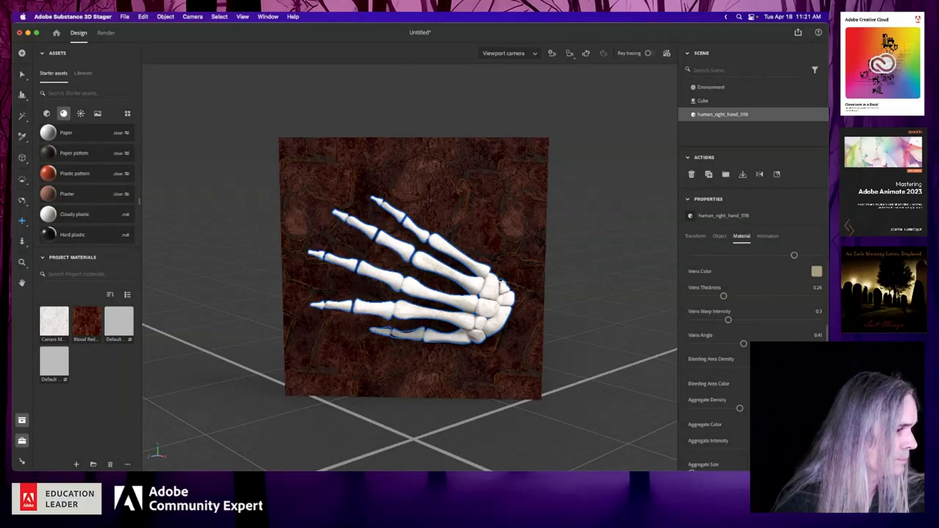
pyautogui.scroll(-5, 740, 353)
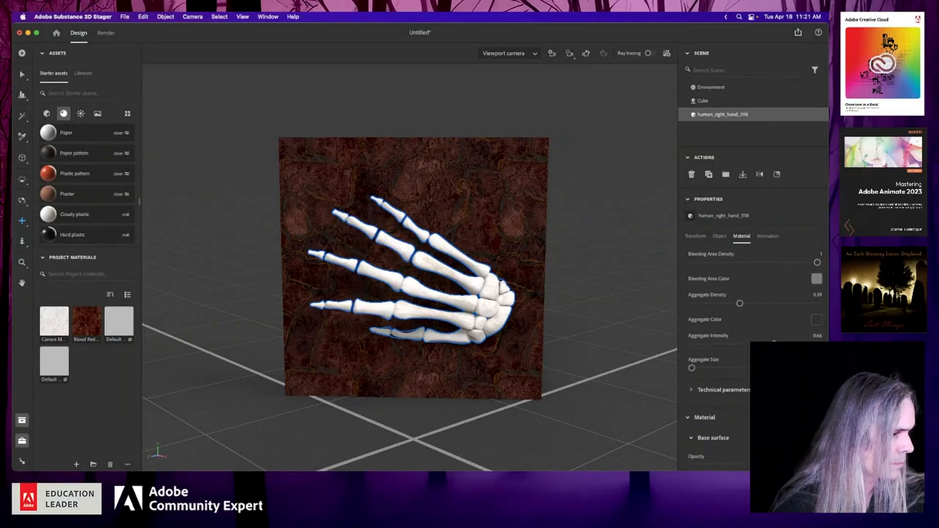
pyautogui.scroll(6, 740, 352)
pyautogui.scroll(10, 740, 352)
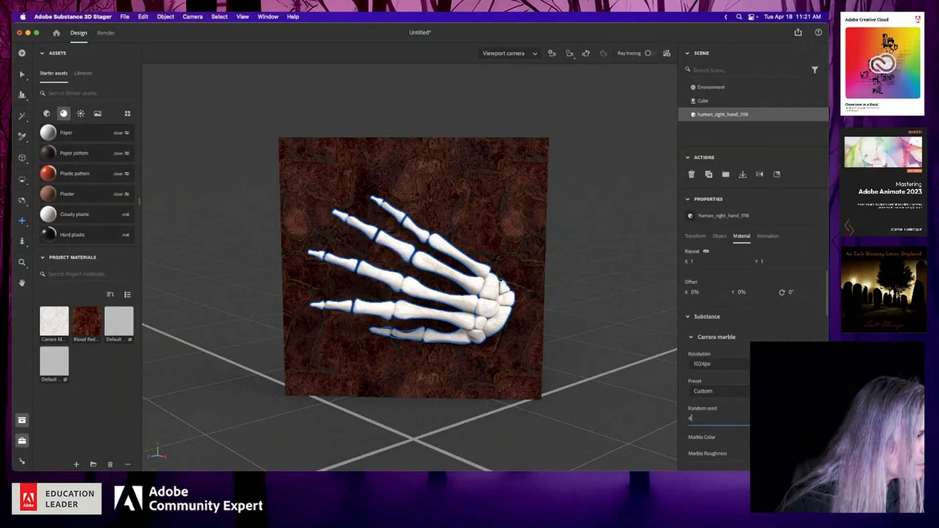
pyautogui.scroll(-3, 739, 352)
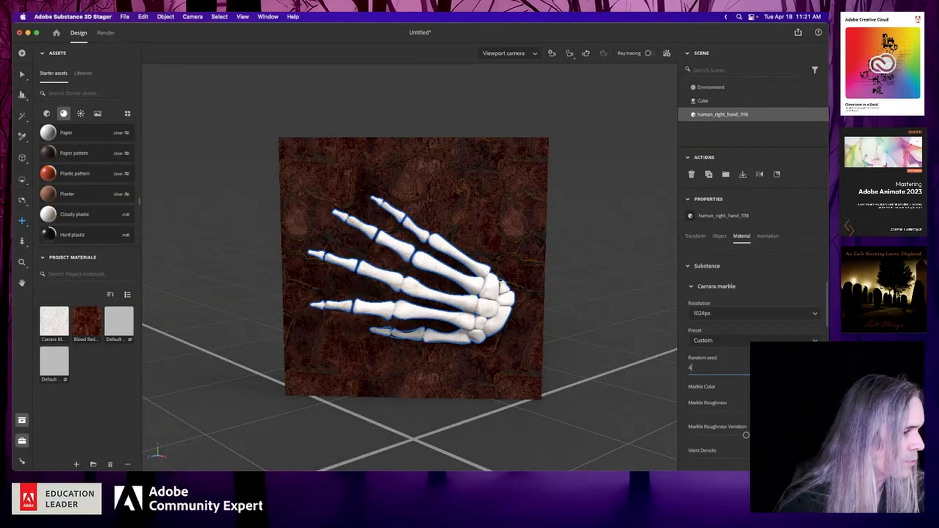
# Change the hand's marble colour to a warm bone beige with an orange hue and a red value of 222
pyautogui.click(814, 387)
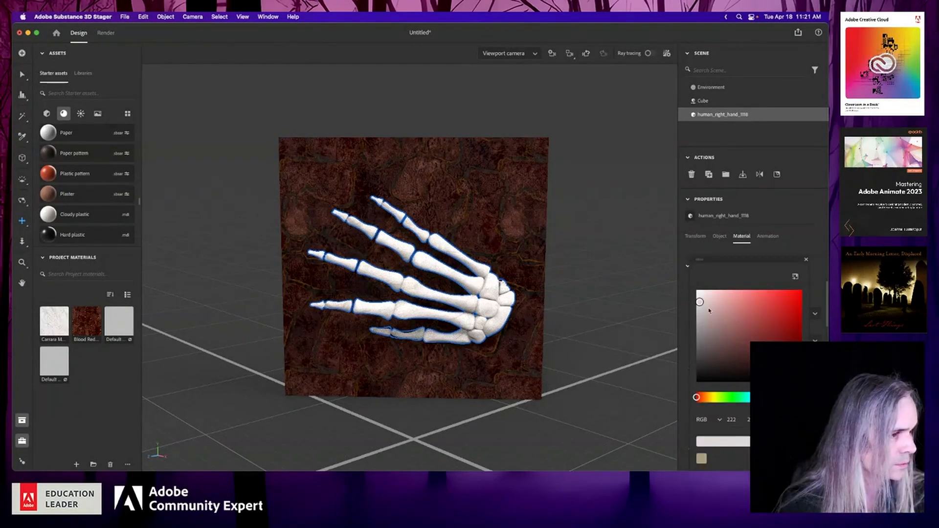
pyautogui.click(710, 302)
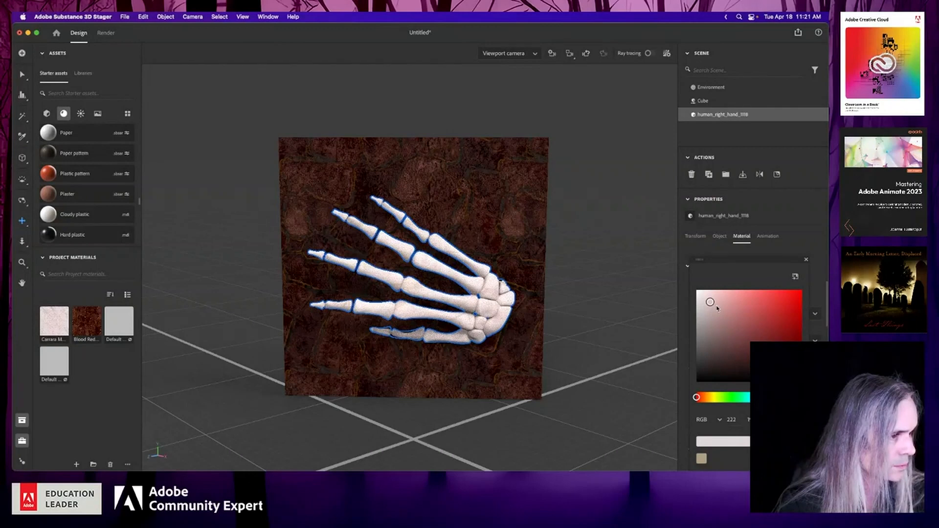
pyautogui.click(717, 306)
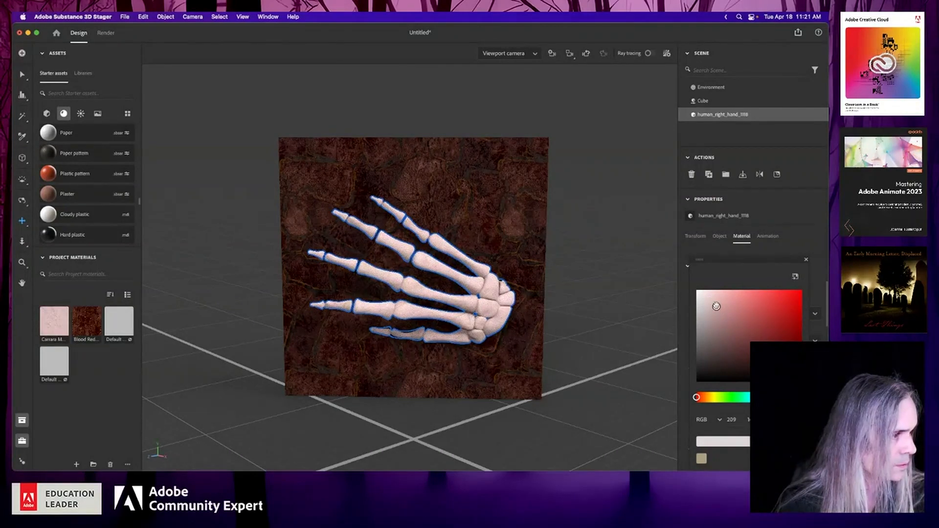
pyautogui.click(716, 303)
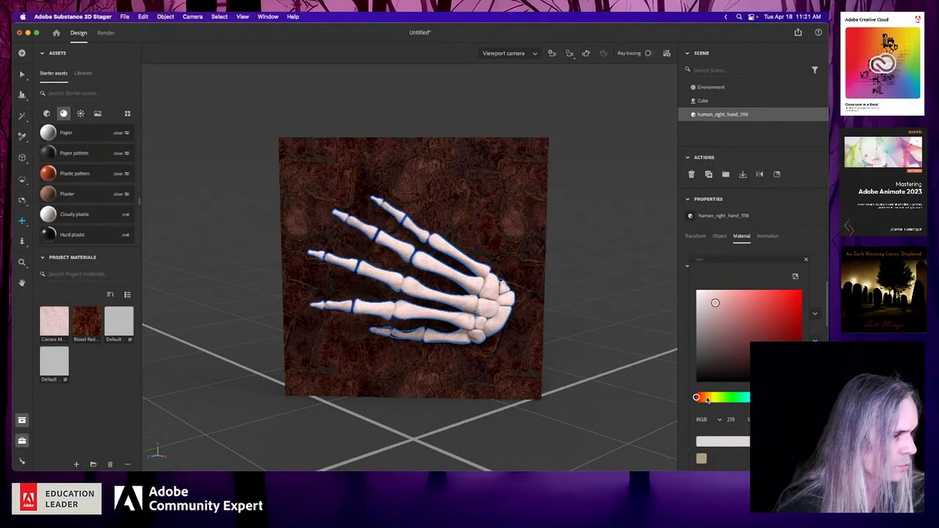
pyautogui.click(705, 398)
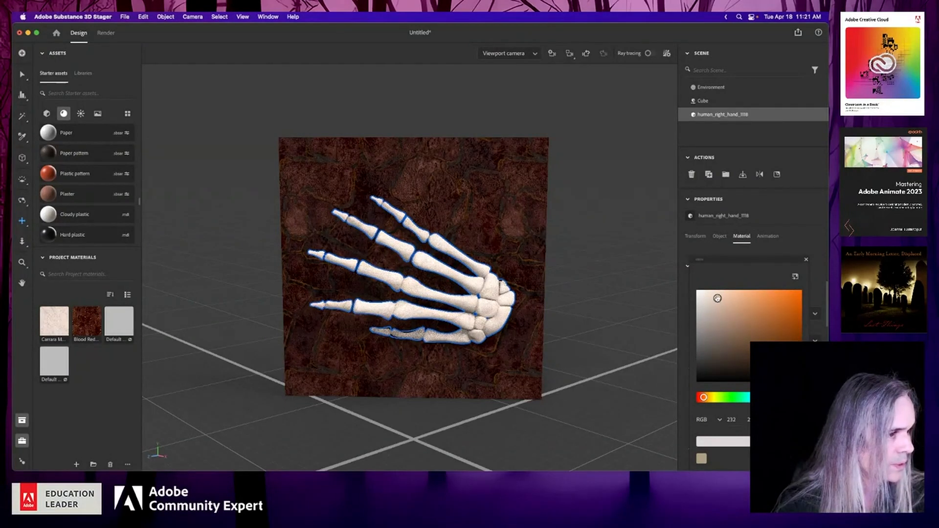
pyautogui.click(718, 301)
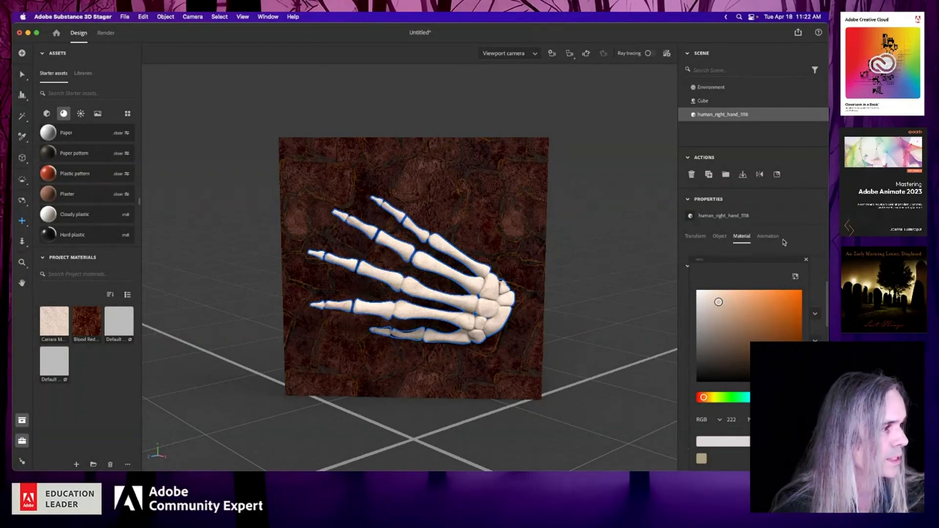
pyautogui.click(806, 259)
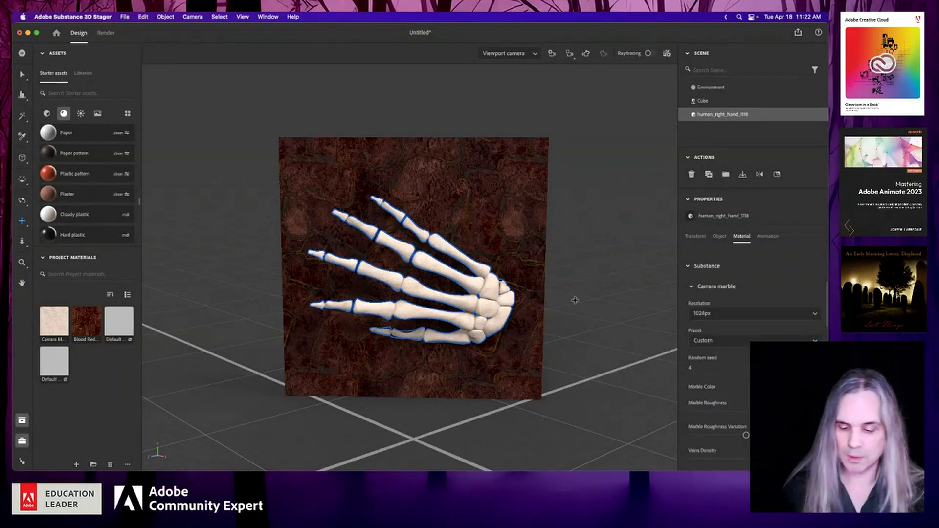
# Save the project as hand.ssg in the Downloads folder
pyautogui.press('super+s')
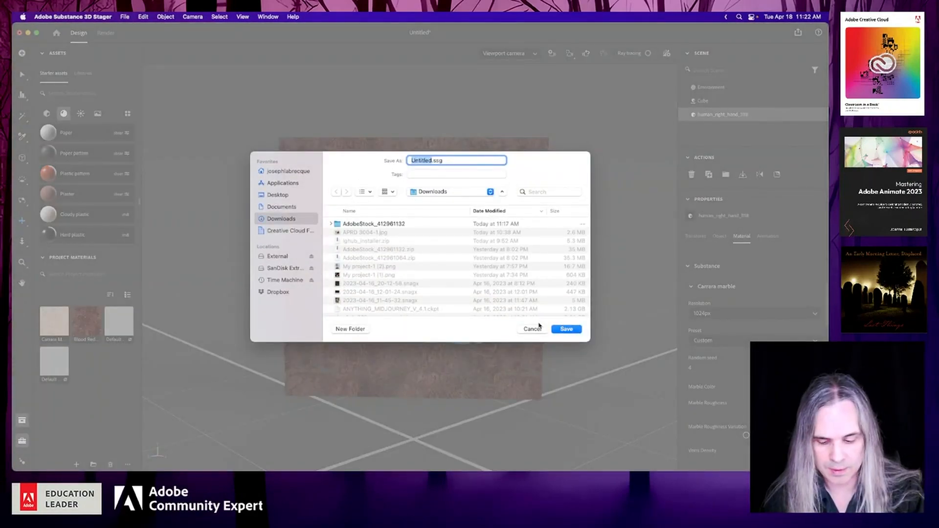
pyautogui.write('hand')
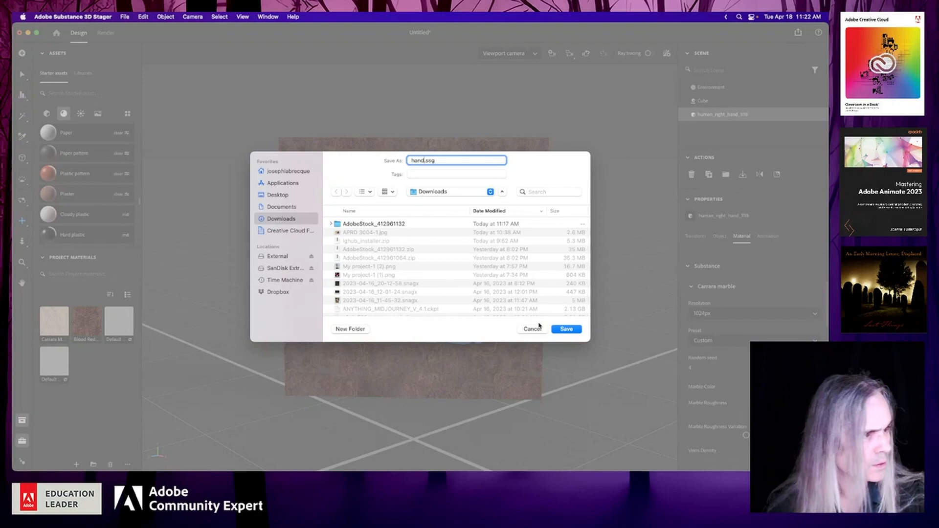
pyautogui.click(570, 329)
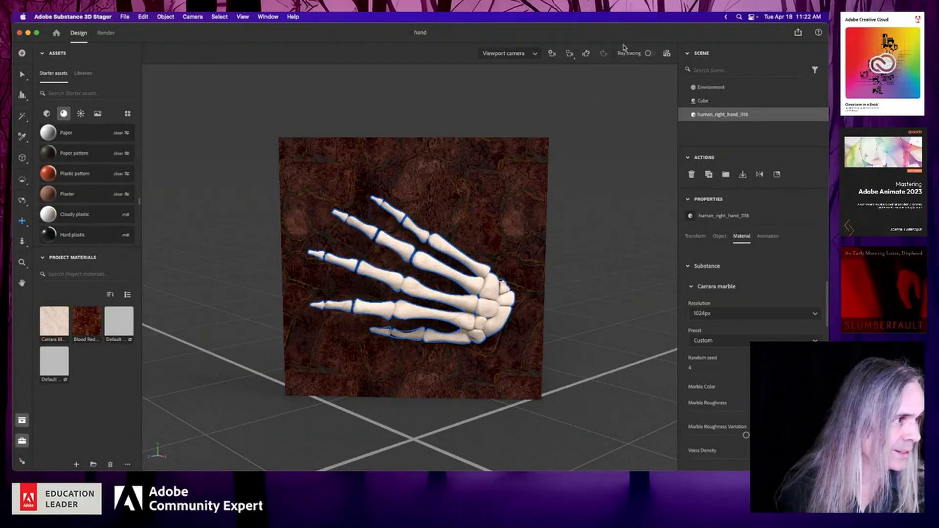
# Preview the cube and hand with ray tracing enabled, and turn ray tracing off again
pyautogui.click(650, 54)
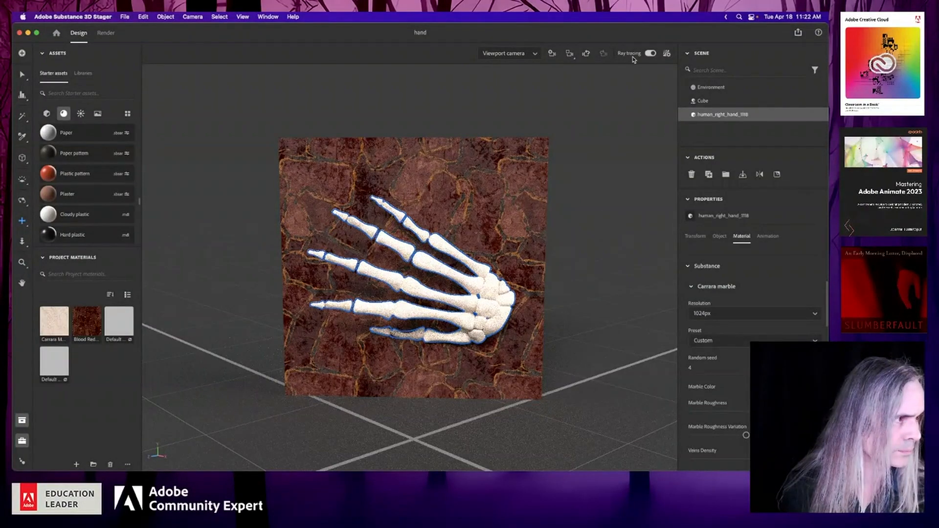
pyautogui.click(651, 54)
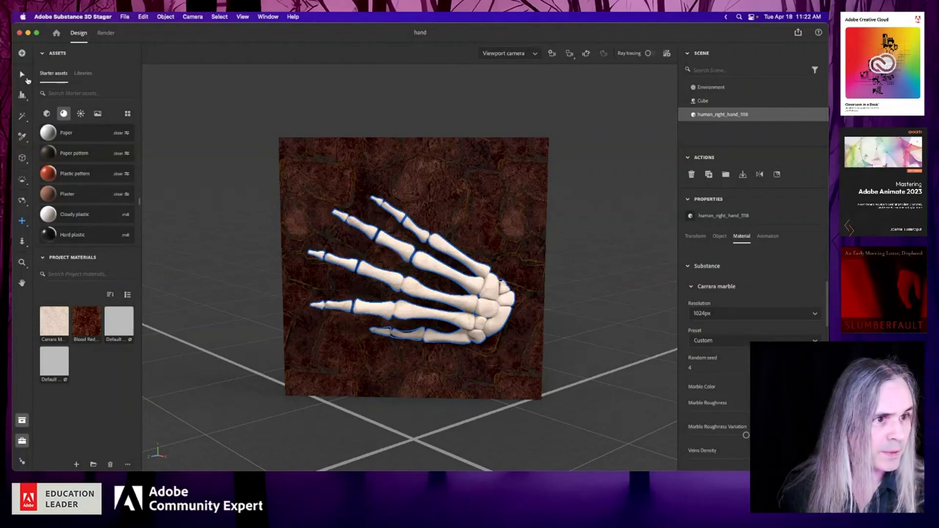
# Group the cube with the skeletal hand and name the group Hand
pyautogui.click(22, 74)
pyautogui.click(486, 304)
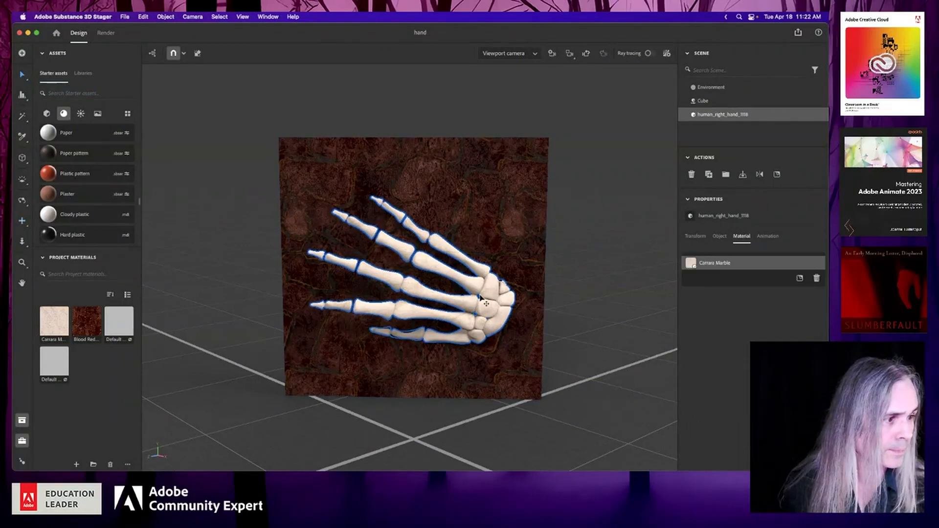
pyautogui.keyDown('shift'); pyautogui.click(487, 225); pyautogui.keyUp('shift')
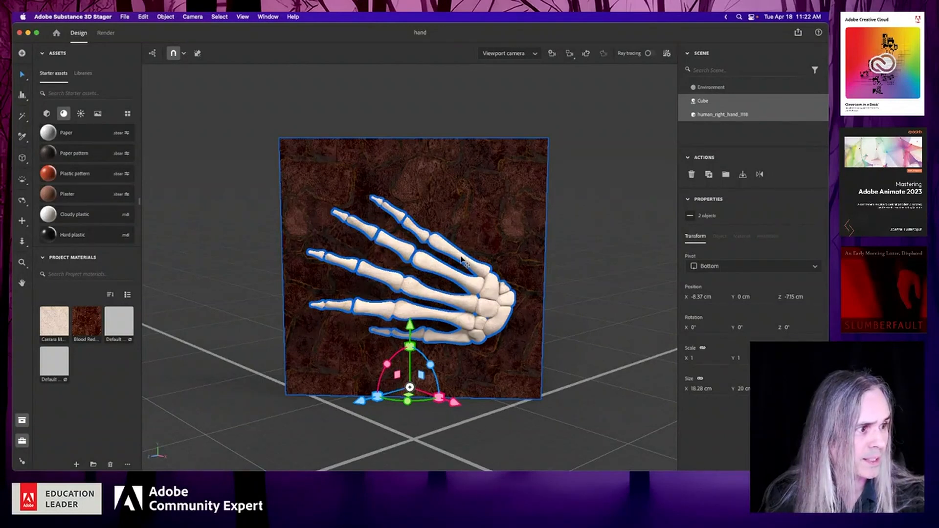
pyautogui.rightClick(478, 227)
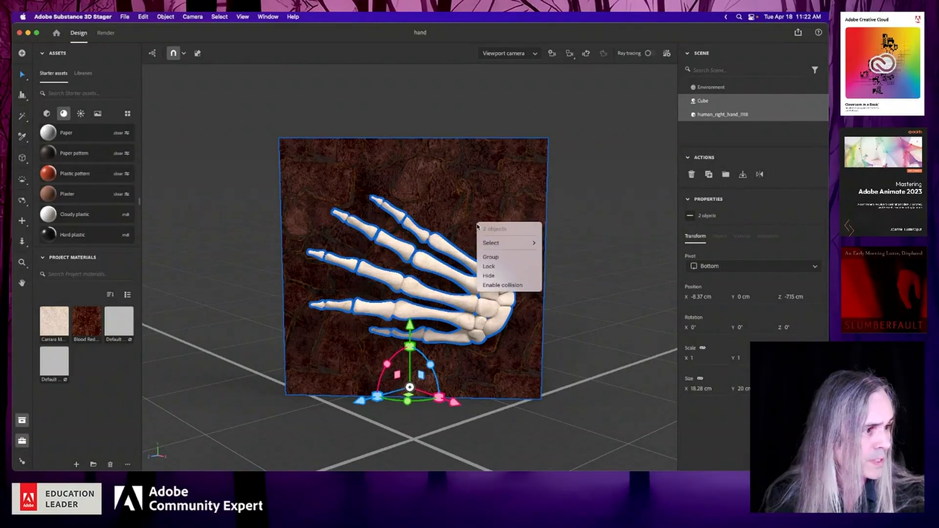
pyautogui.click(504, 258)
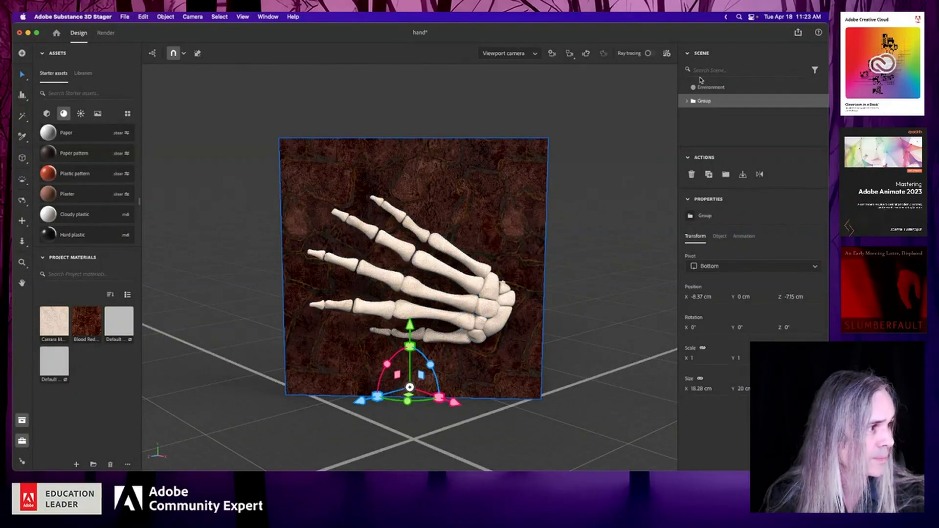
pyautogui.doubleClick(704, 102)
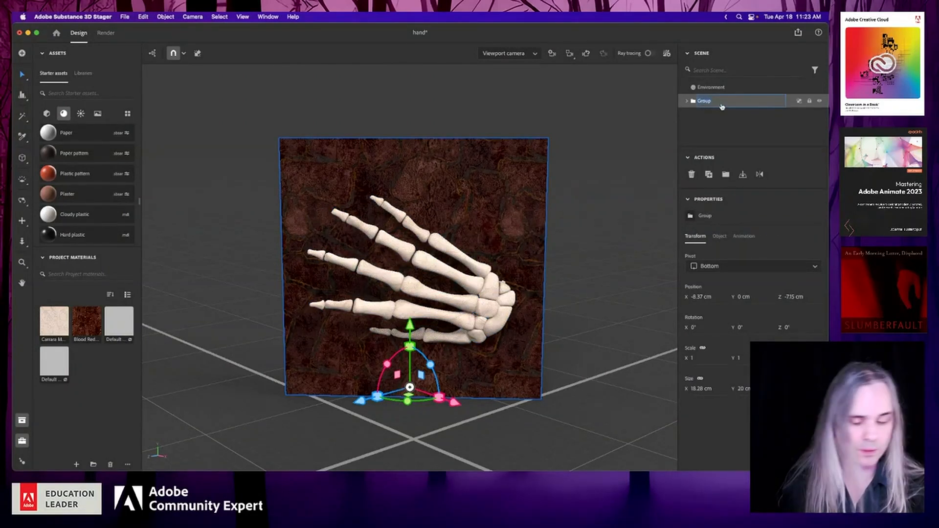
pyautogui.write('Hand')
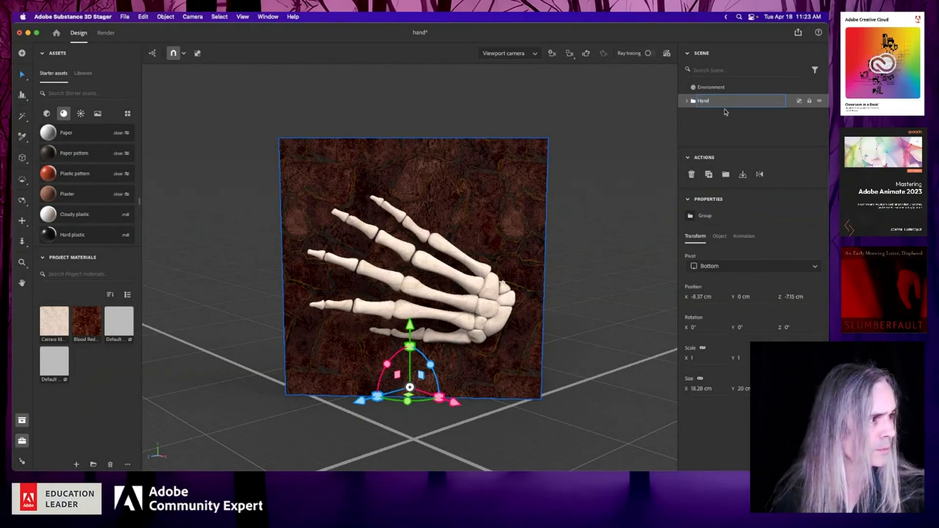
pyautogui.press('Return')
# Expand the Hand group and rotate it about its vertical axis to about 12.6°
pyautogui.click(687, 101)
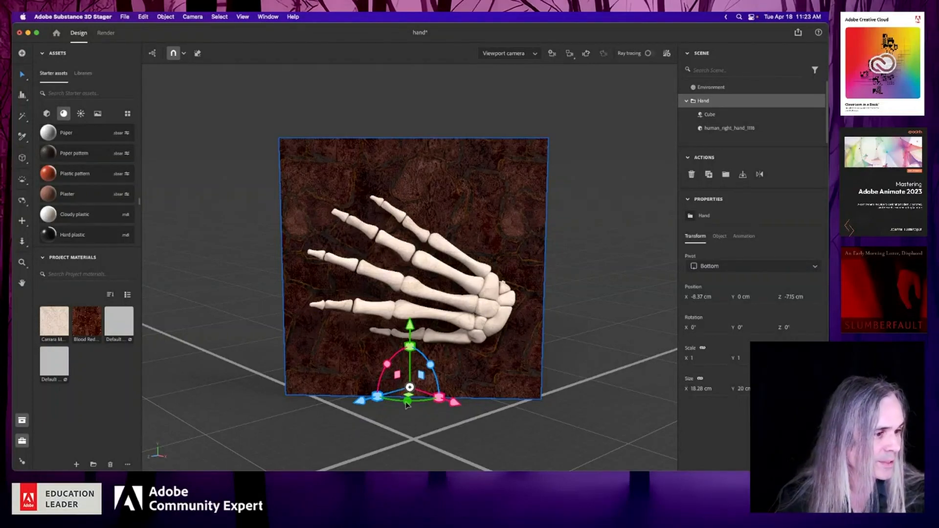
pyautogui.moveTo(408, 402); pyautogui.dragTo(504, 363)
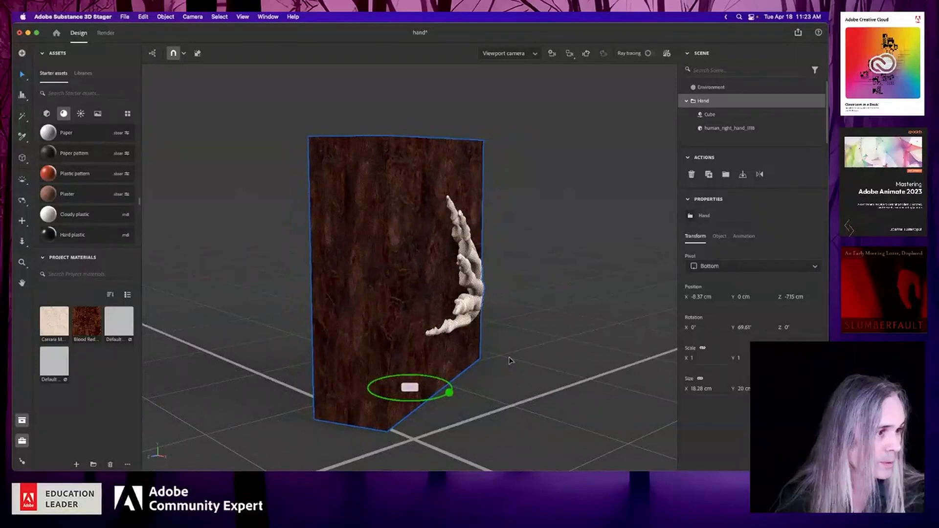
pyautogui.moveTo(509, 361); pyautogui.dragTo(424, 361)
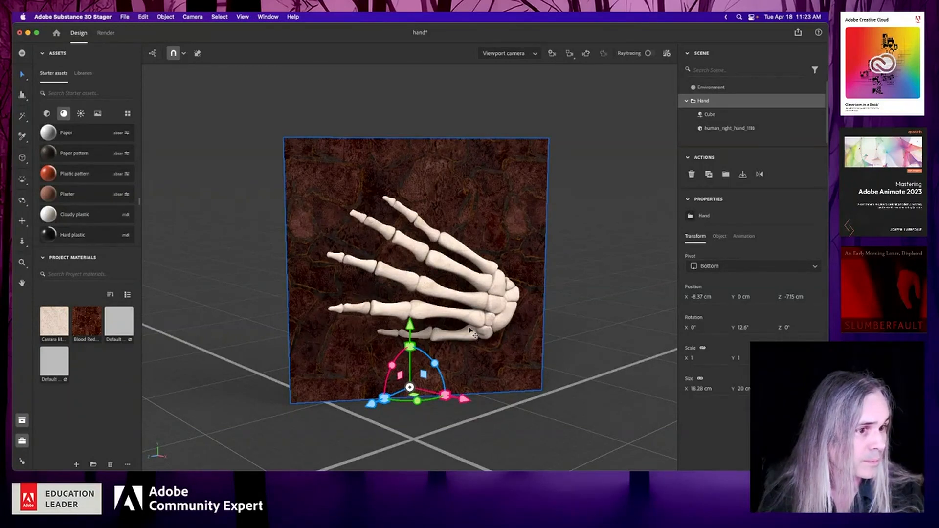
# Enable the bevel on the cube and adjust its radius to give slightly rounded edges and corners
pyautogui.click(21, 200)
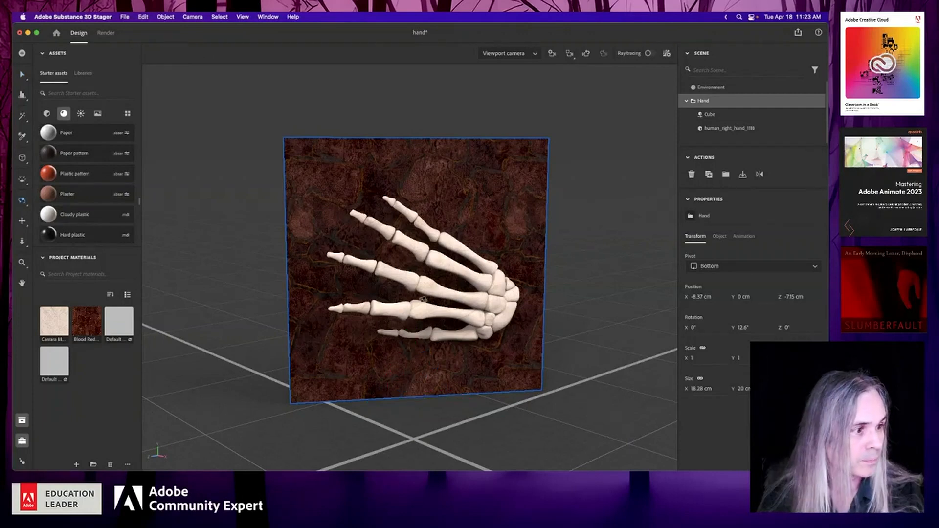
pyautogui.moveTo(411, 299); pyautogui.dragTo(427, 313)
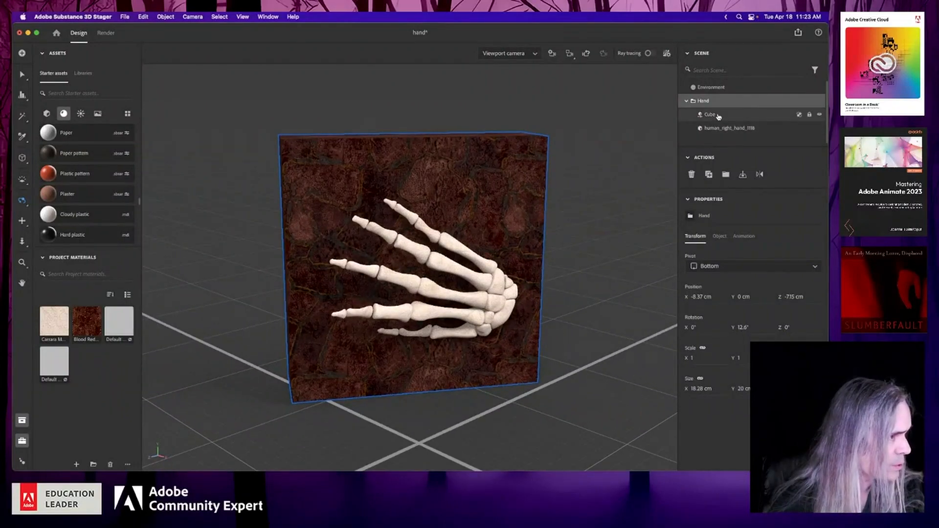
pyautogui.click(718, 117)
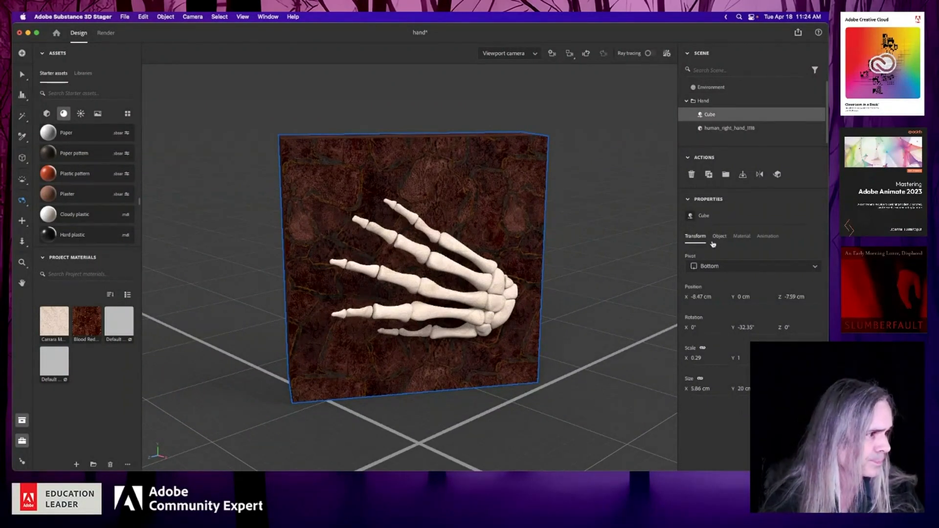
pyautogui.click(718, 236)
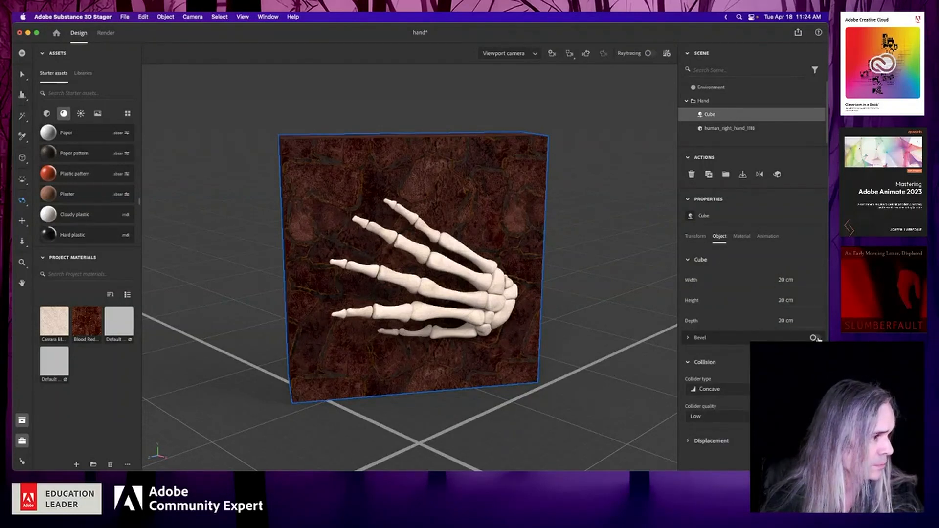
pyautogui.click(815, 338)
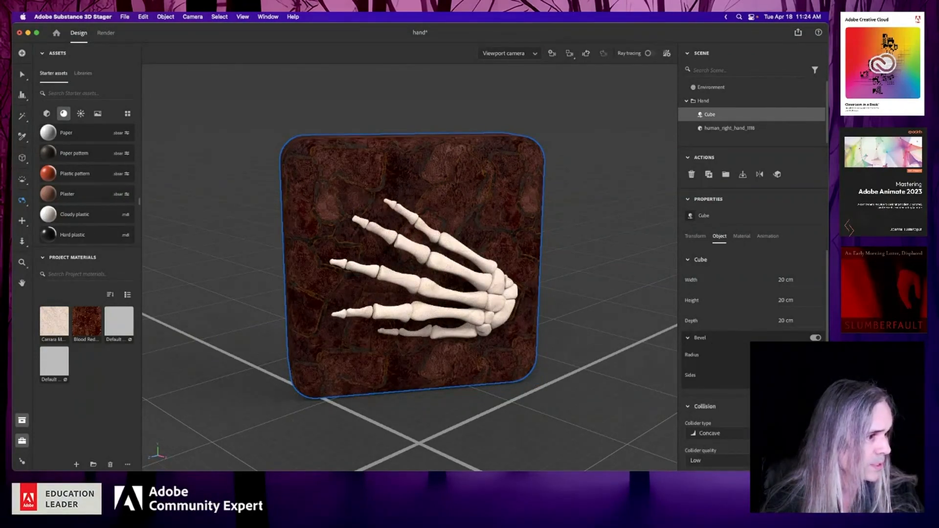
pyautogui.moveTo(786, 356)
pyautogui.mouseDown()
pyautogui.moveTo(778, 355)
pyautogui.moveTo(814, 356)
pyautogui.moveTo(792, 355)
pyautogui.mouseUp()
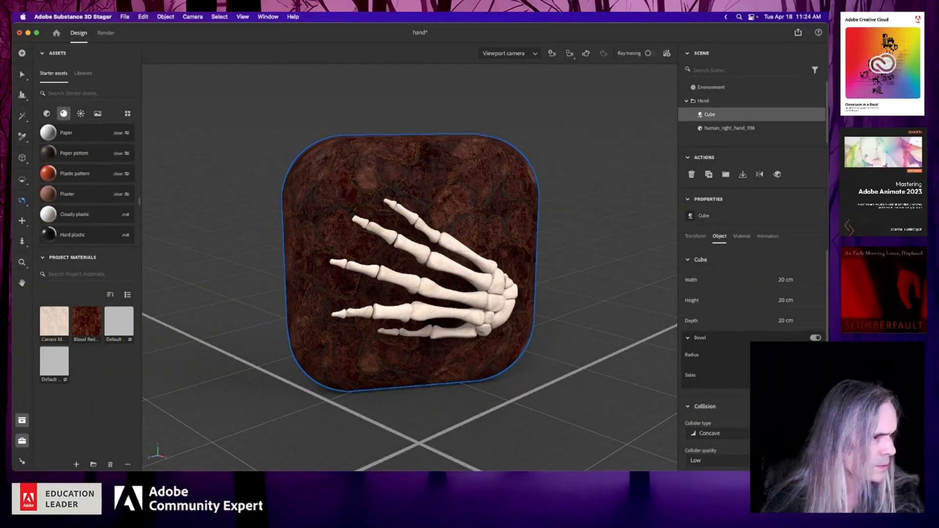
pyautogui.moveTo(792, 355); pyautogui.dragTo(783, 356)
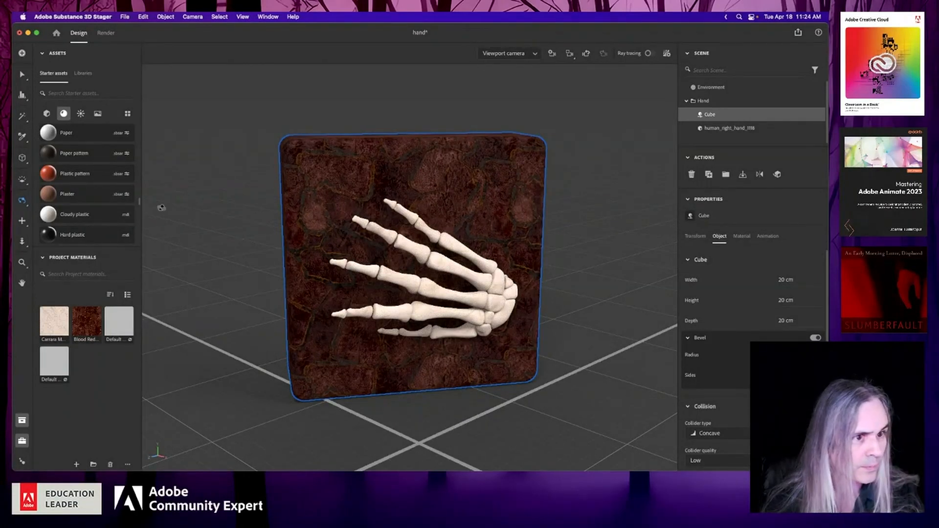
# Select only the skeletal hand in the group and shift it slightly sideways along the cube's front face, keeping it close to the stone
pyautogui.moveTo(340, 312); pyautogui.dragTo(276, 311)
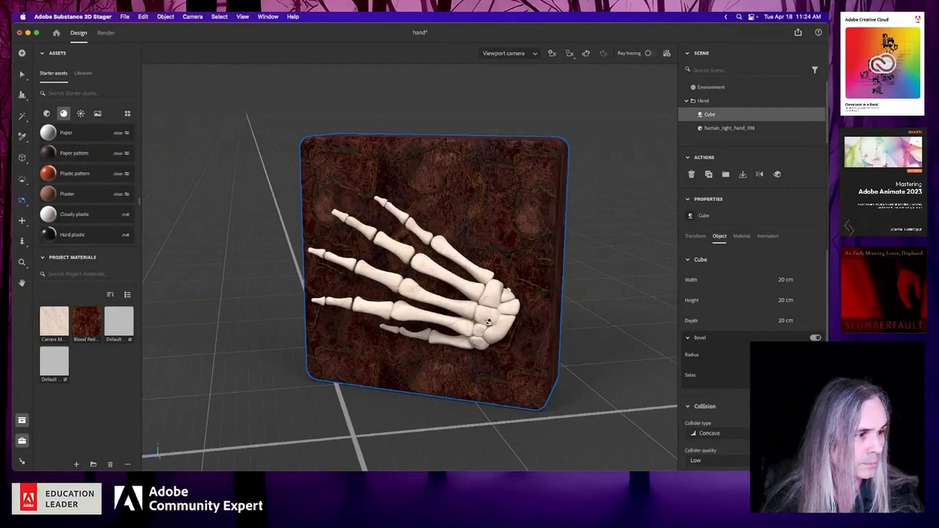
pyautogui.click(21, 75)
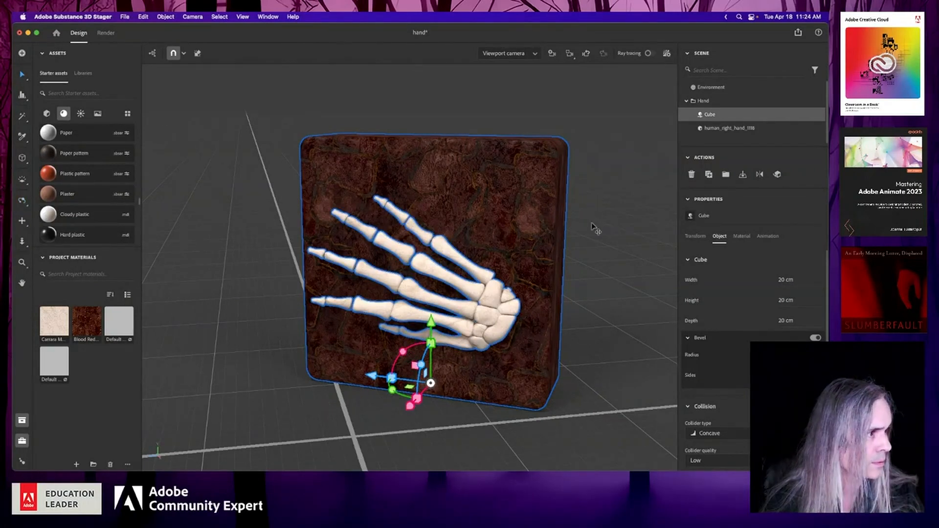
pyautogui.click(750, 129)
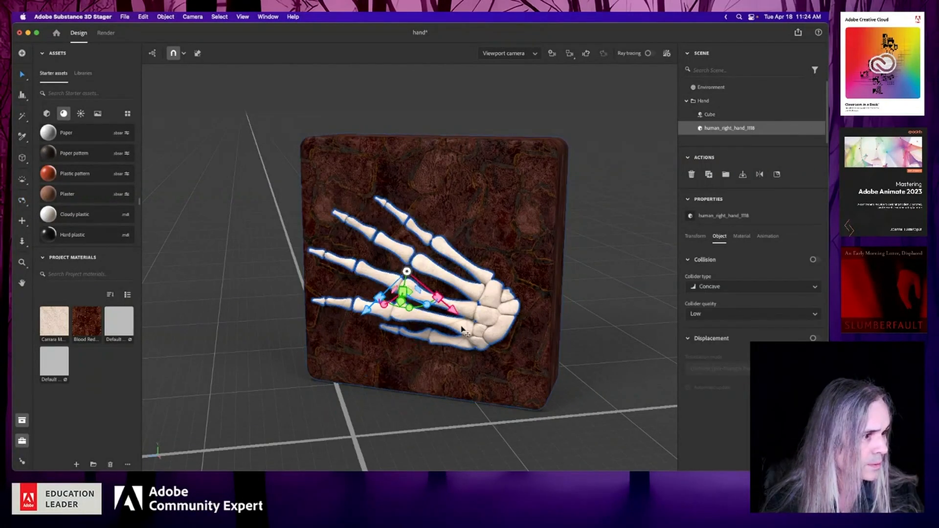
pyautogui.moveTo(400, 303); pyautogui.dragTo(401, 302)
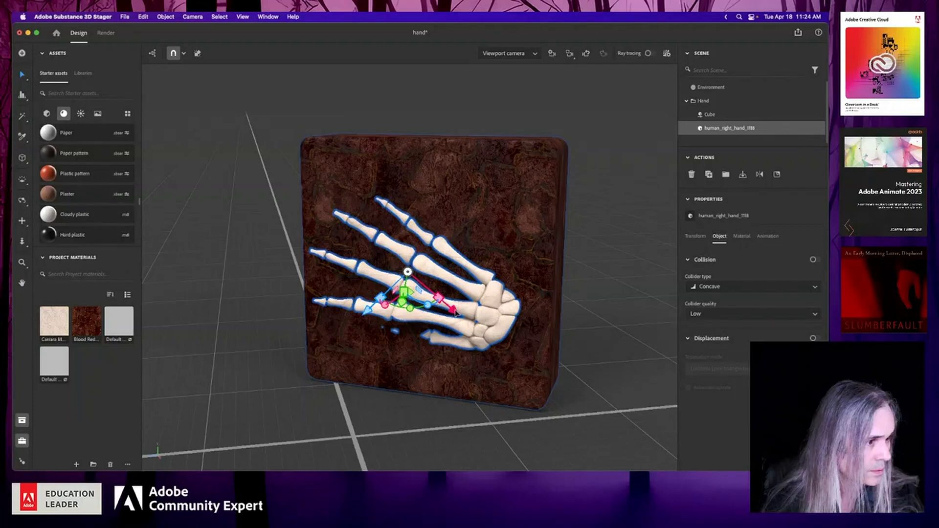
pyautogui.moveTo(457, 313); pyautogui.dragTo(462, 319)
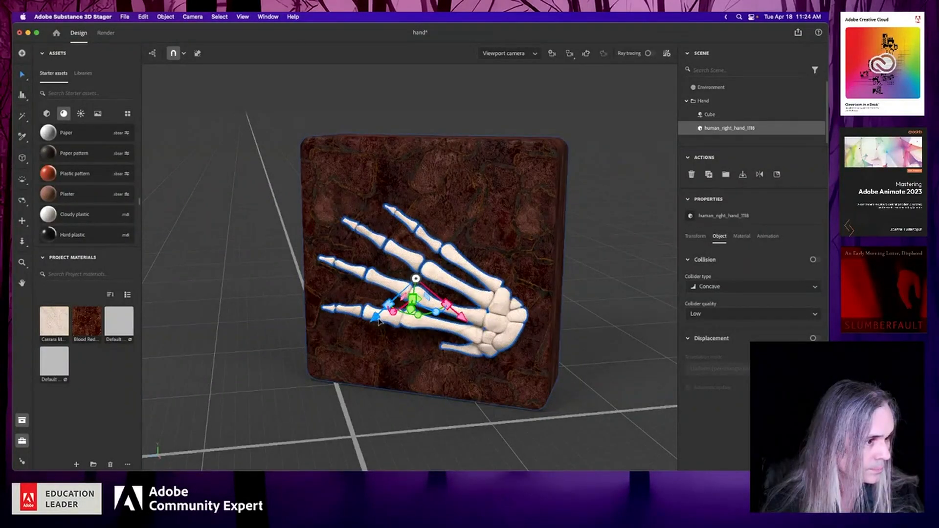
pyautogui.moveTo(380, 321); pyautogui.dragTo(381, 315)
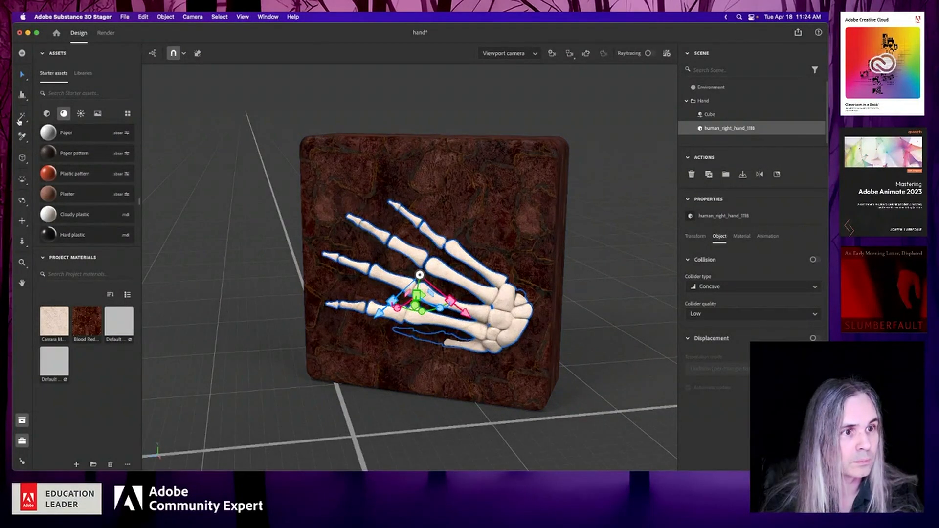
# Rotate the skeletal hand against the cube's face so the thumb comes out of the stone and the fingers angle further upward
pyautogui.click(22, 201)
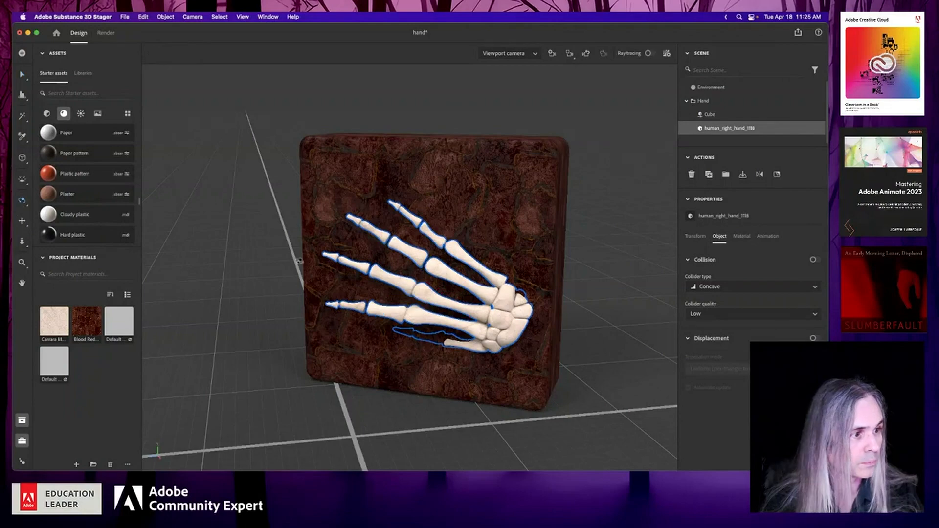
pyautogui.moveTo(399, 344); pyautogui.dragTo(424, 325)
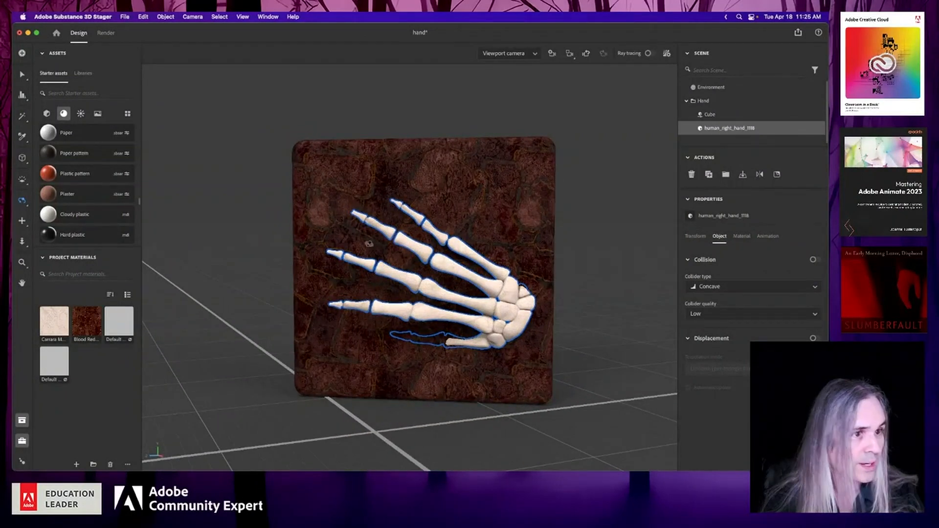
pyautogui.click(22, 74)
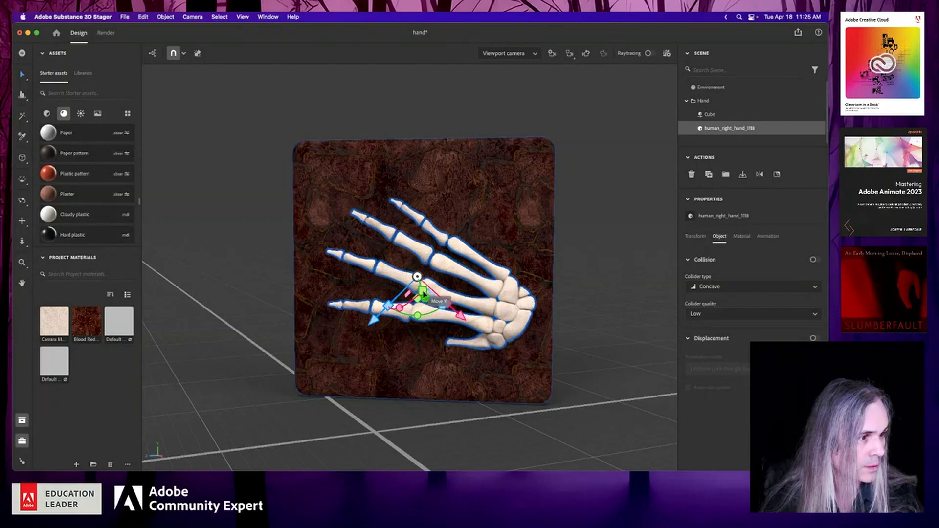
pyautogui.moveTo(417, 318)
pyautogui.mouseDown()
pyautogui.moveTo(443, 311)
pyautogui.moveTo(433, 300)
pyautogui.moveTo(423, 306)
pyautogui.mouseUp()
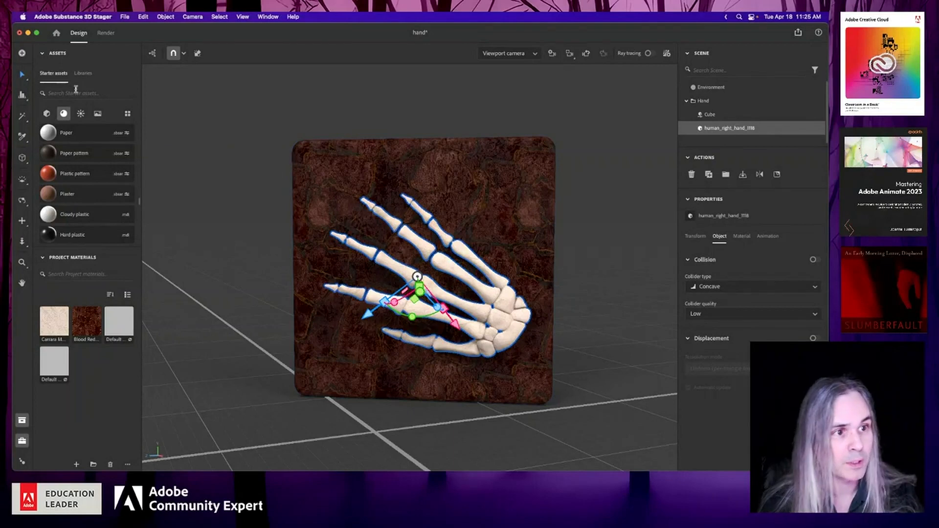
# Deselect the hand, save the project, and briefly preview the scene with ray tracing before turning it off
pyautogui.click(182, 136)
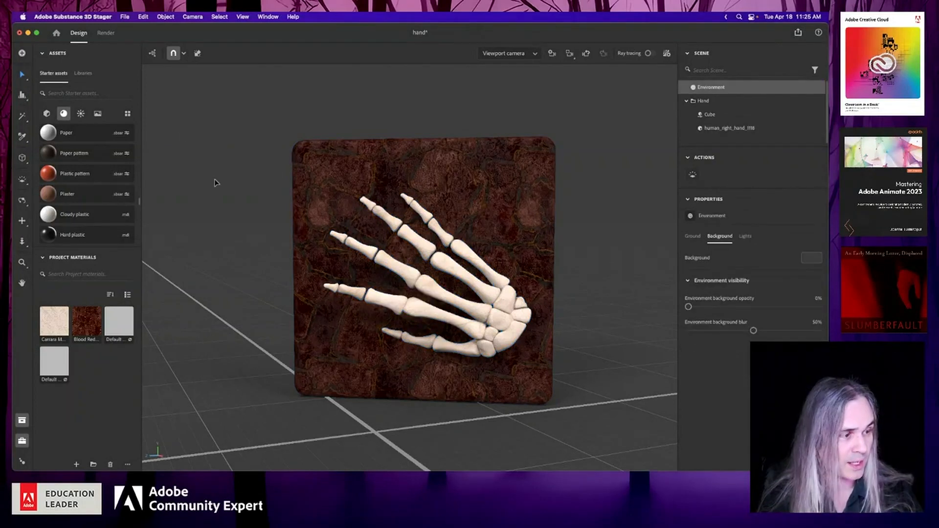
pyautogui.press('super+s')
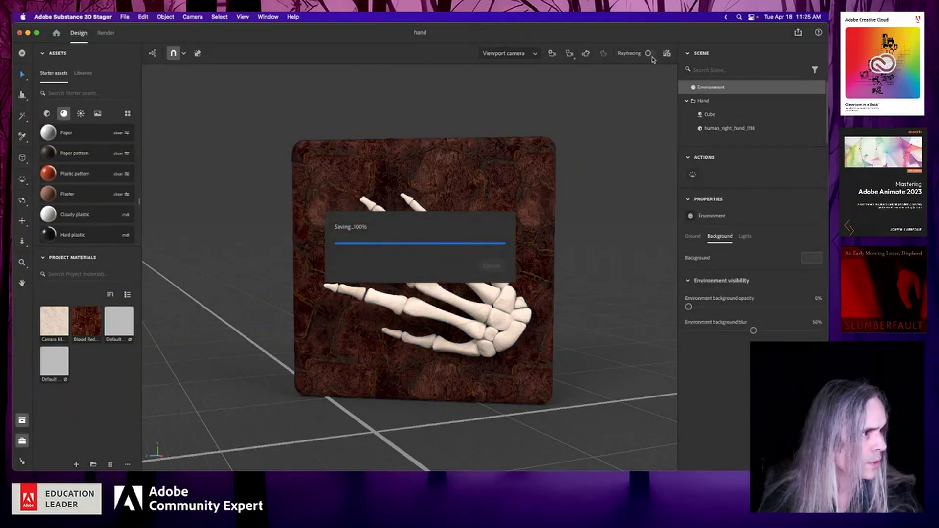
pyautogui.click(649, 52)
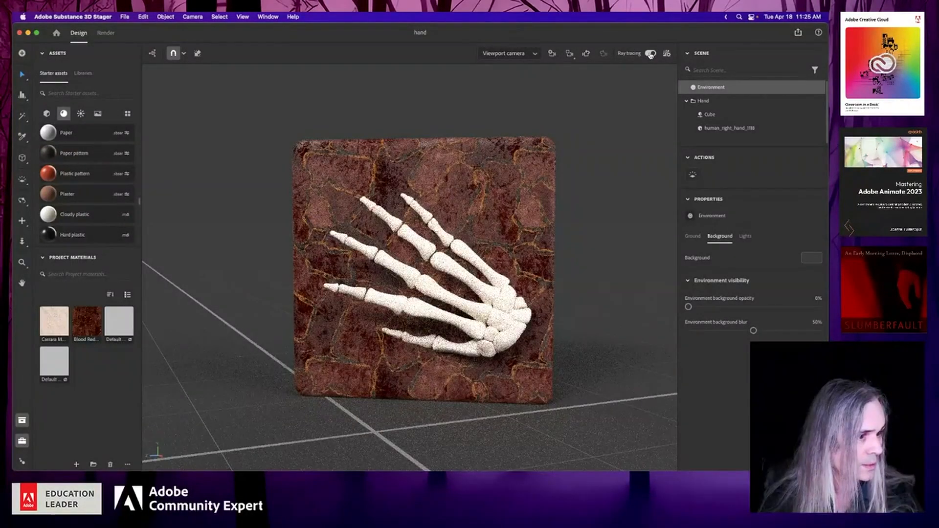
pyautogui.click(650, 53)
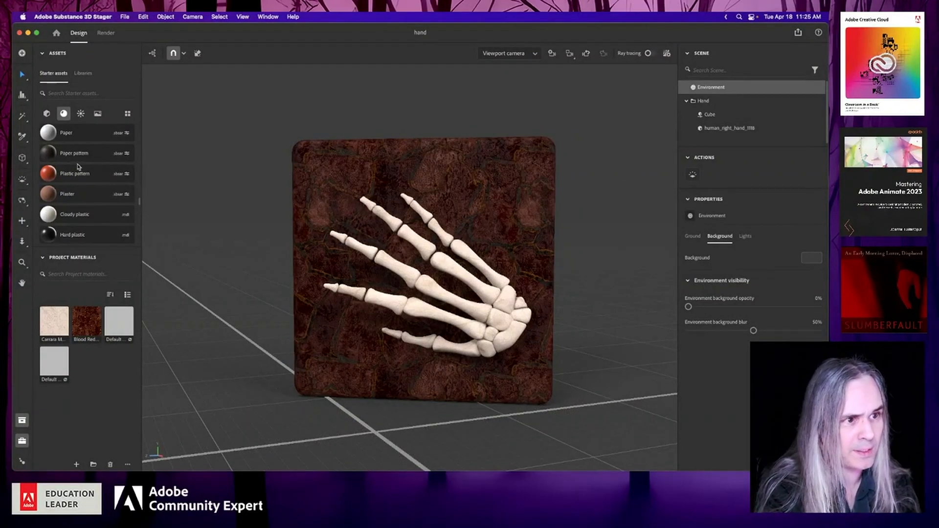
# Apply the Villa nova street environment light to the scene and enable ray tracing to preview it
pyautogui.click(80, 116)
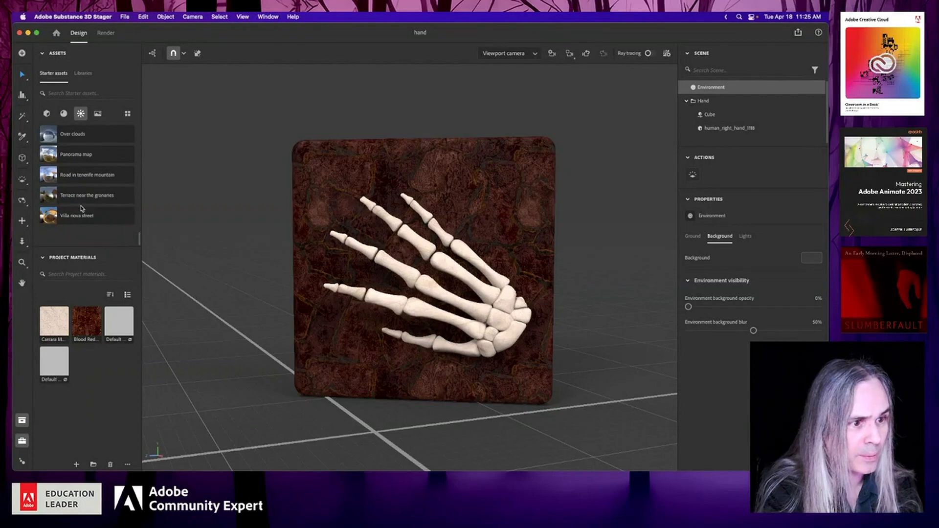
pyautogui.scroll(2, 81, 208)
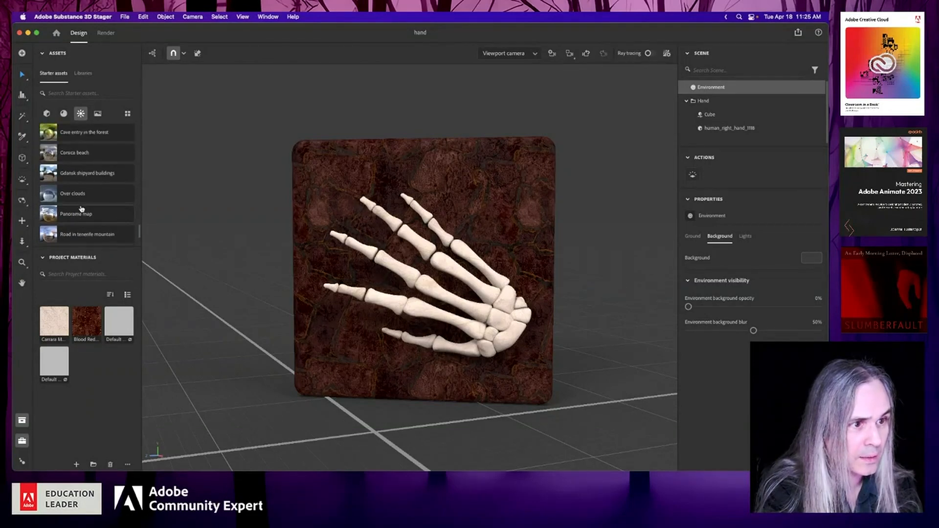
pyautogui.scroll(-2, 81, 209)
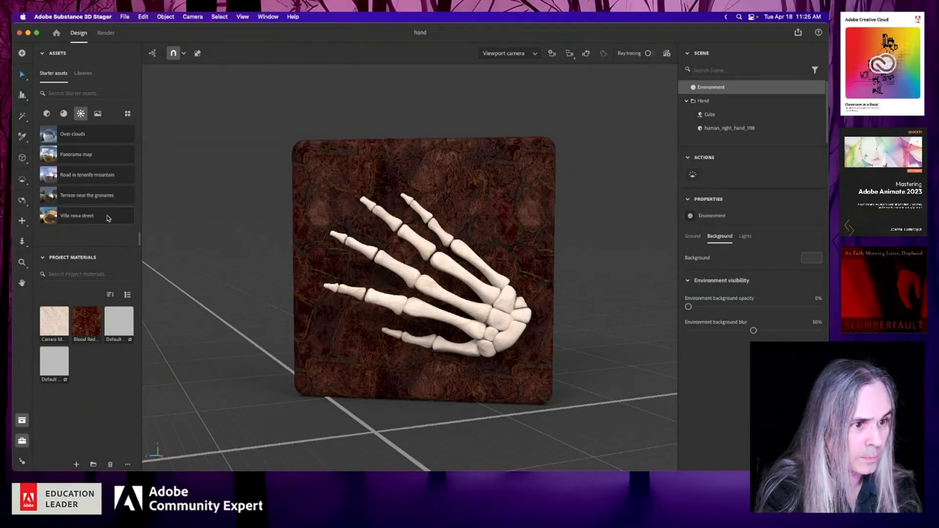
pyautogui.click(108, 217)
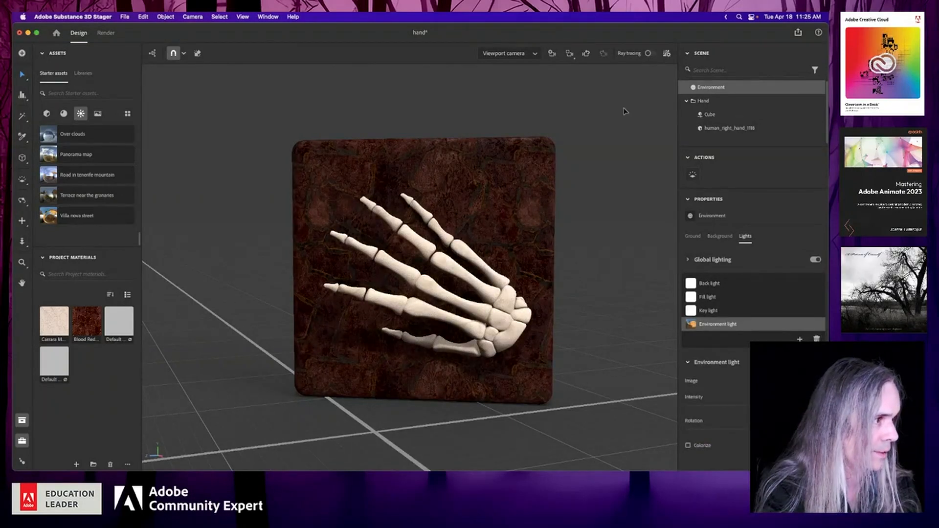
pyautogui.click(654, 53)
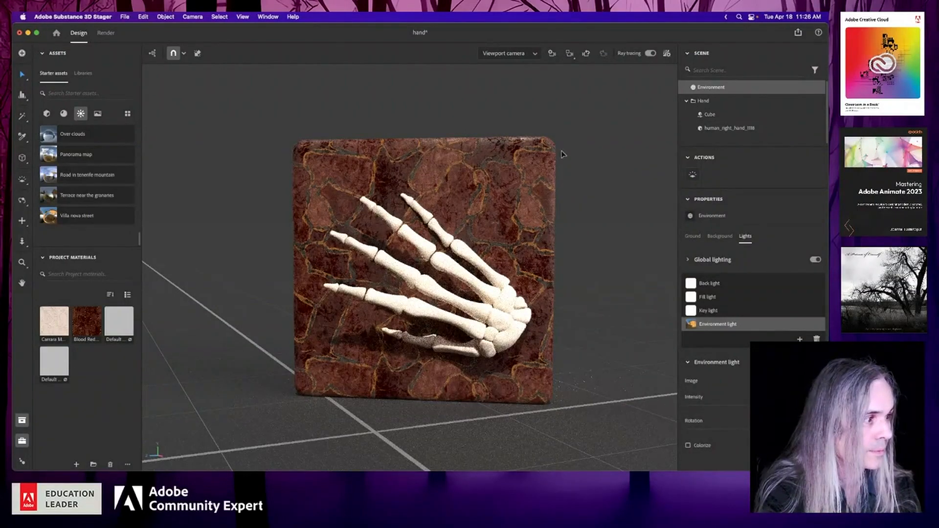
# Reduce the intensity of the Villa nova street environment light to darken the ray-traced scene
pyautogui.click(727, 407)
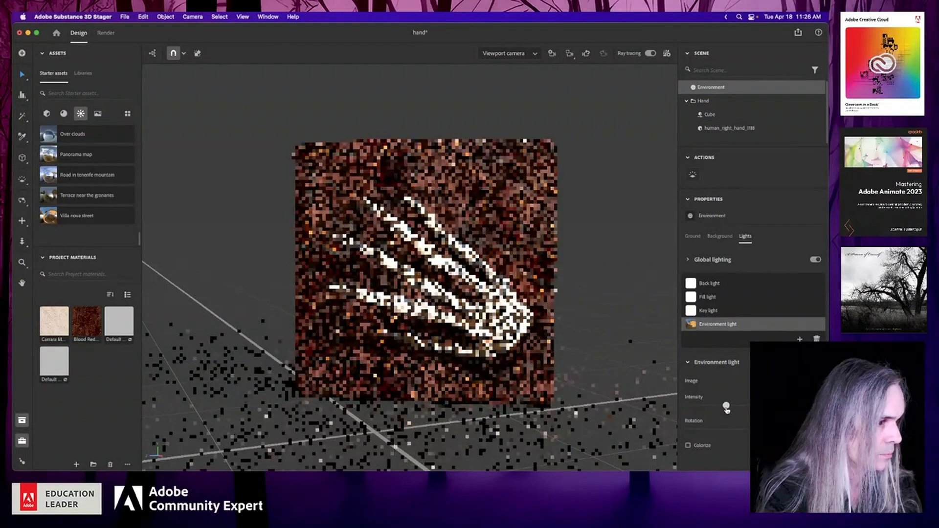
pyautogui.moveTo(726, 407); pyautogui.dragTo(735, 407)
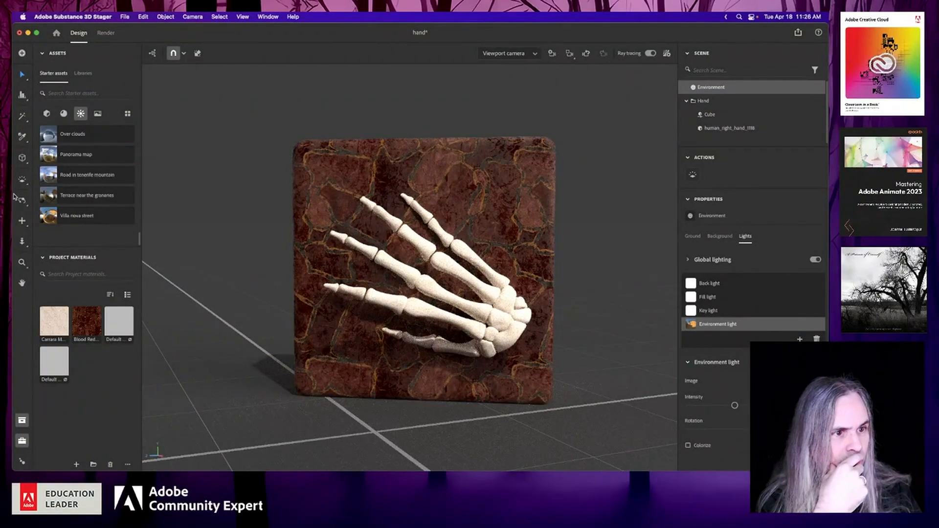
# Select the Hand group and rotate the stone and skeletal hand together around the vertical axis
pyautogui.click(368, 352)
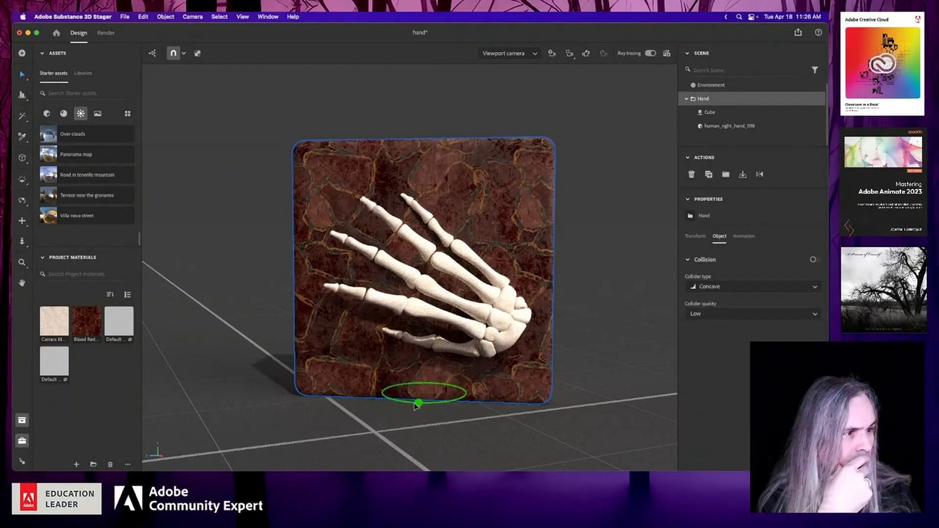
pyautogui.moveTo(414, 406); pyautogui.dragTo(359, 392)
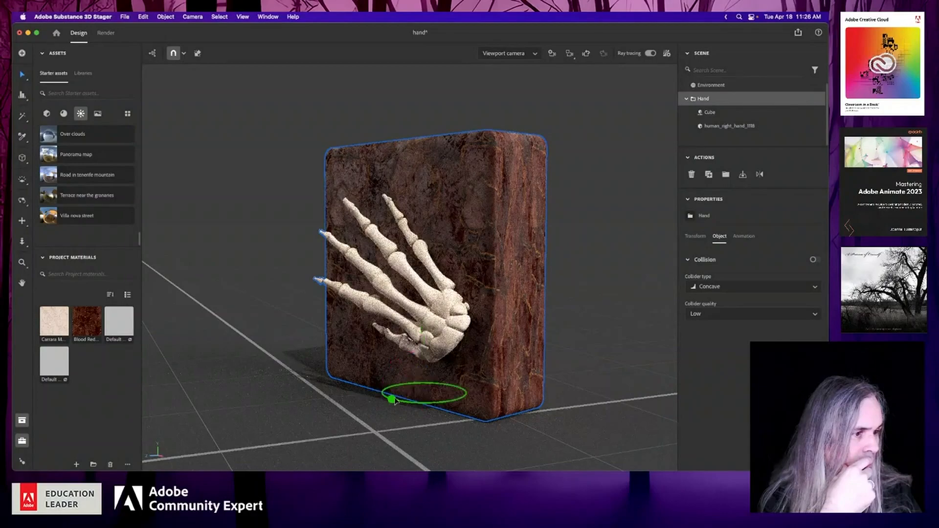
pyautogui.moveTo(395, 402); pyautogui.dragTo(272, 361)
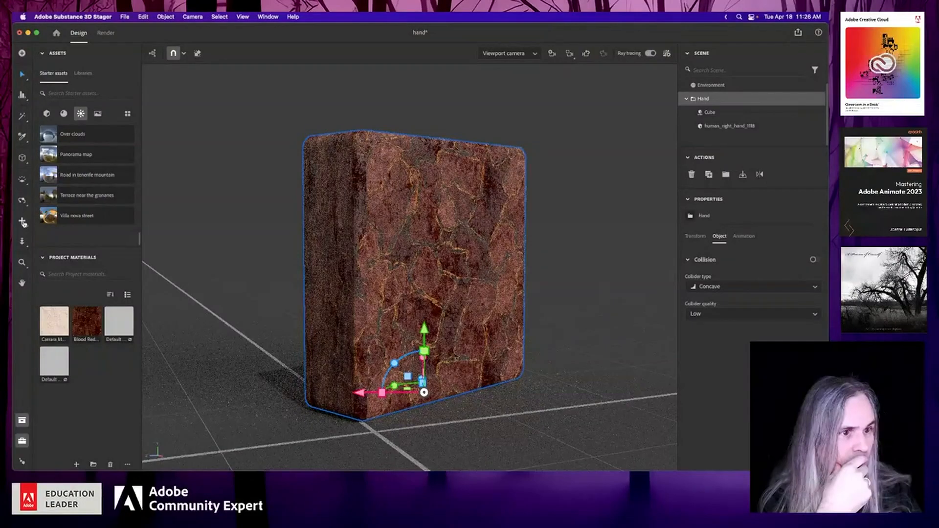
pyautogui.click(21, 200)
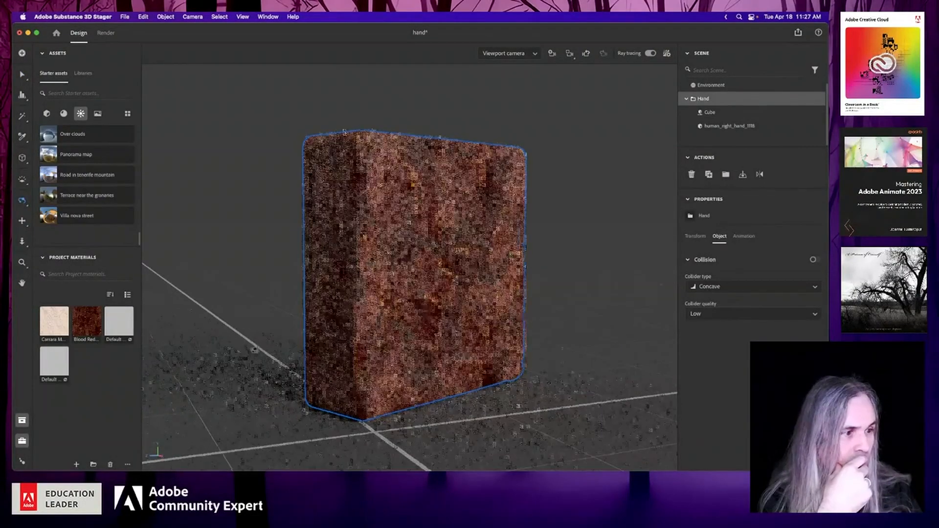
pyautogui.moveTo(254, 350)
pyautogui.mouseDown()
pyautogui.moveTo(469, 346)
pyautogui.moveTo(464, 355)
pyautogui.moveTo(430, 344)
pyautogui.mouseUp()
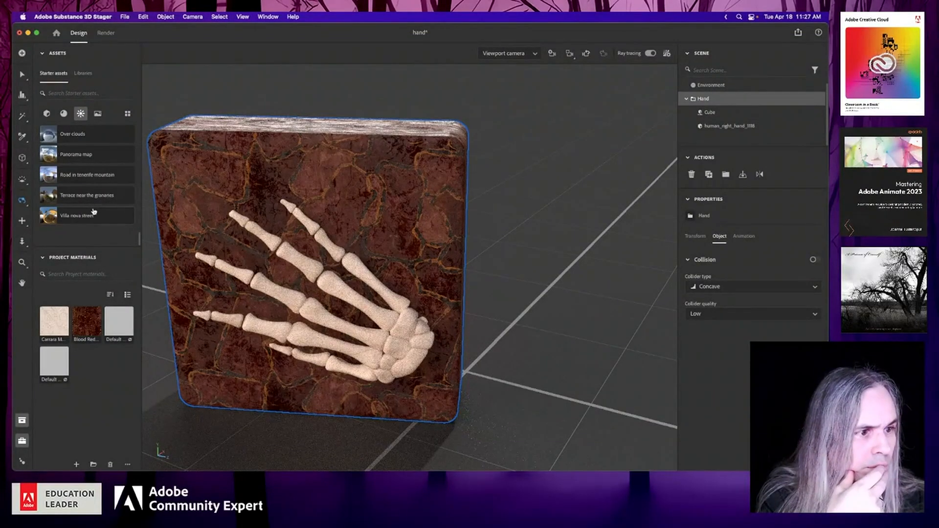
# Try the Urban exploring interior environment light on the scene
pyautogui.scroll(5, 94, 211)
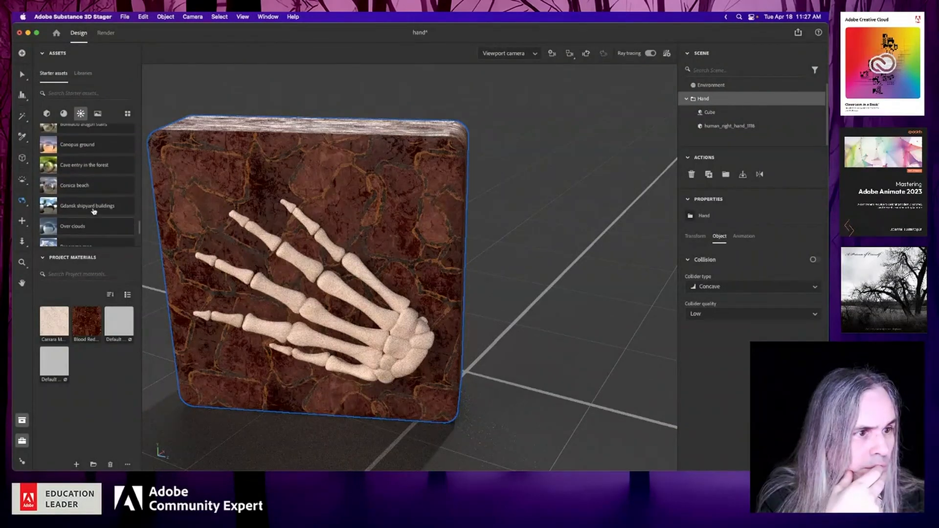
pyautogui.scroll(2, 94, 211)
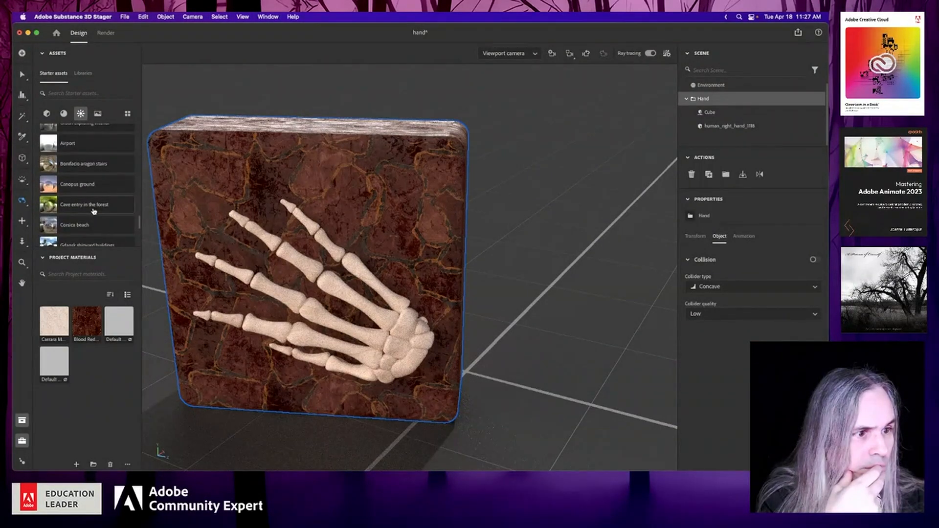
pyautogui.scroll(2, 94, 211)
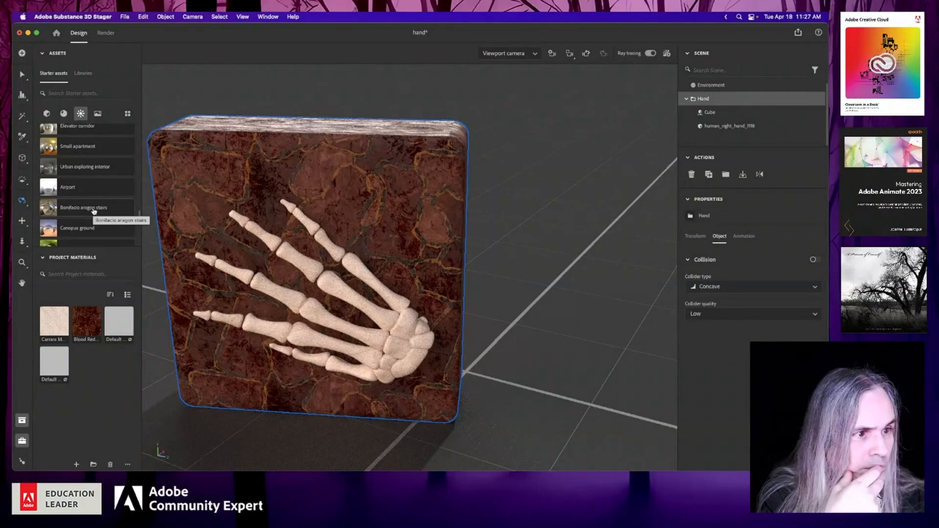
pyautogui.scroll(2, 93, 210)
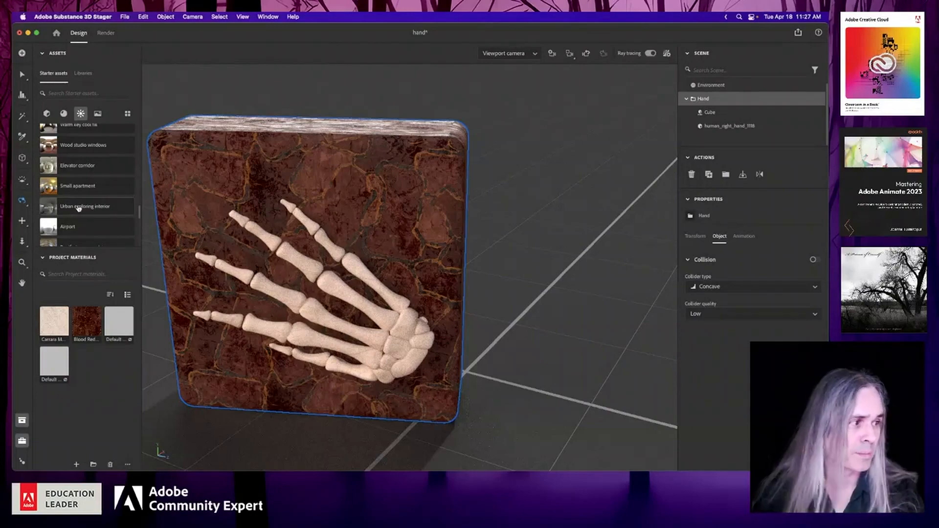
pyautogui.click(78, 208)
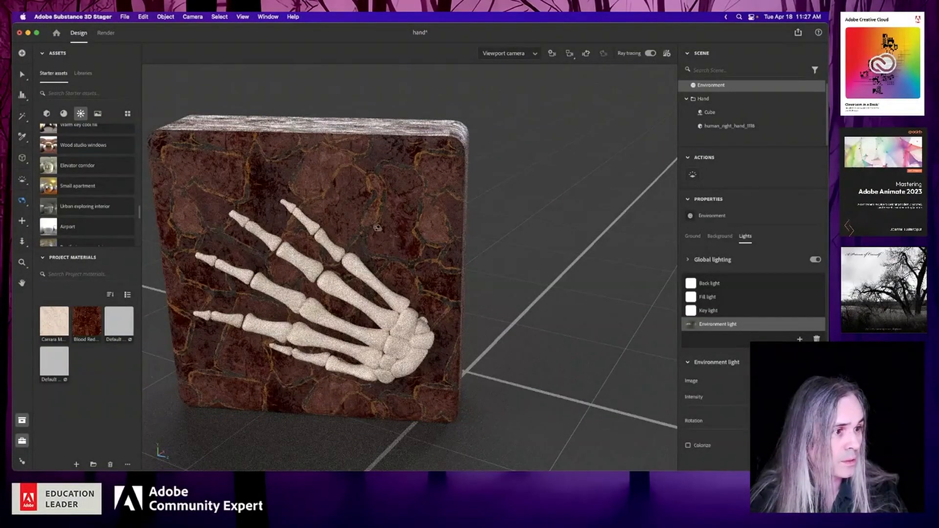
pyautogui.moveTo(378, 228)
pyautogui.mouseDown()
pyautogui.moveTo(429, 229)
pyautogui.moveTo(240, 235)
pyautogui.mouseUp()
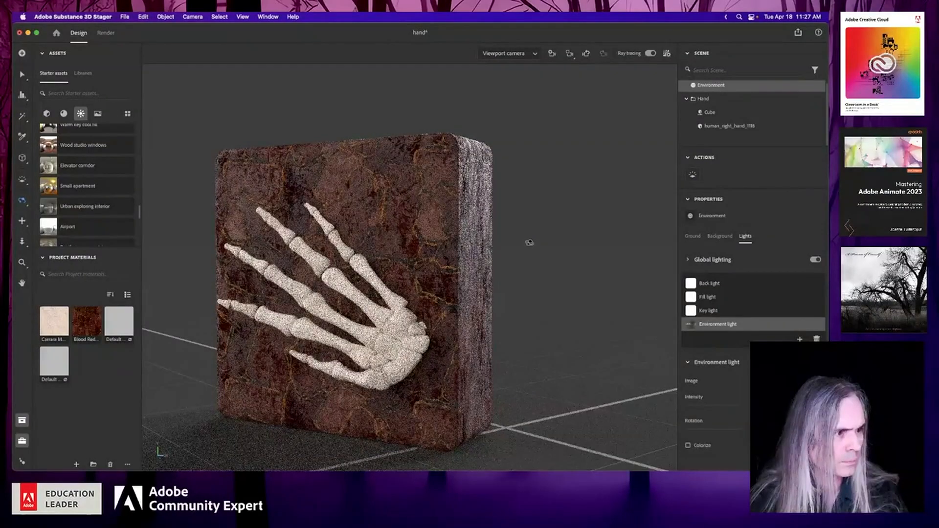
# Replace the environment light with the Tomoco studio starter asset
pyautogui.scroll(2, 83, 186)
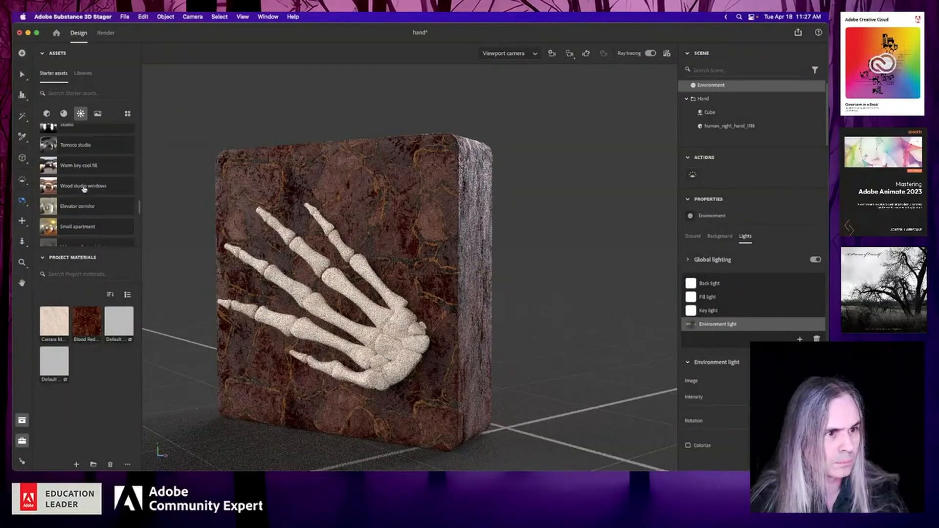
pyautogui.scroll(3, 83, 189)
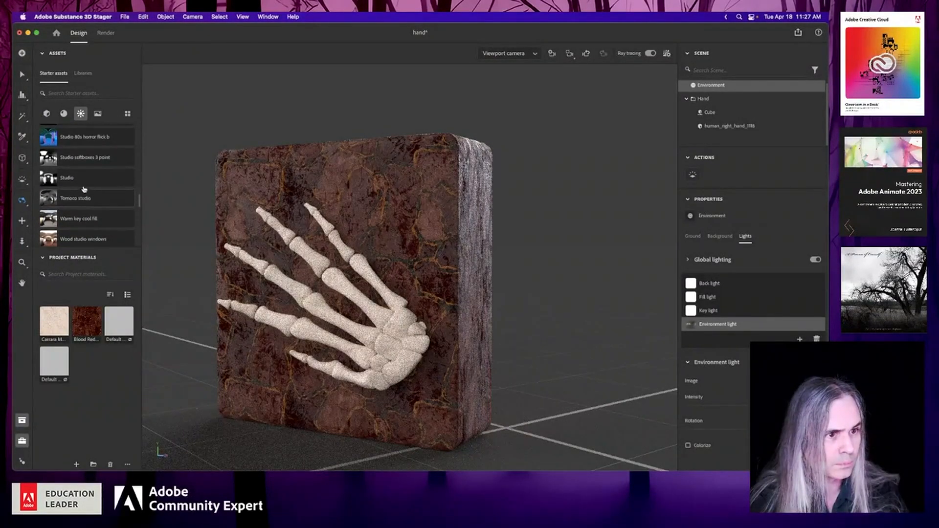
pyautogui.scroll(1, 85, 195)
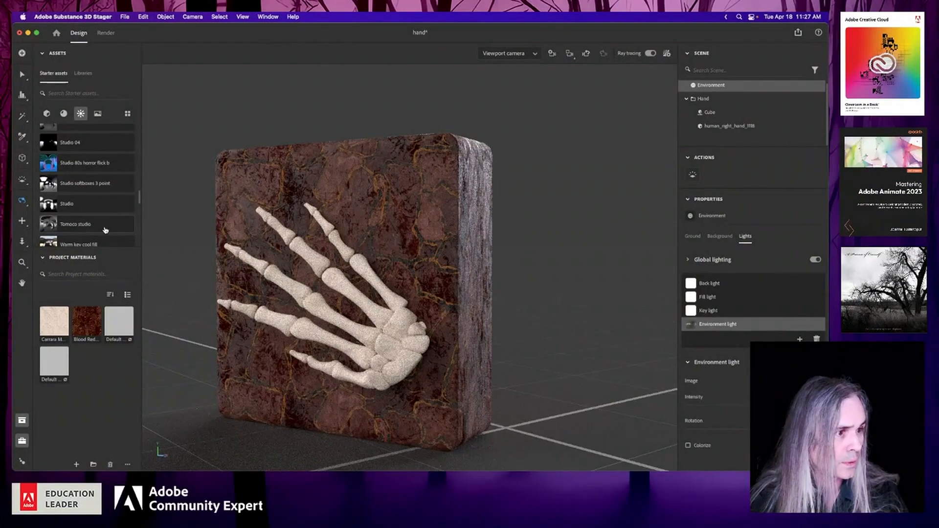
pyautogui.click(105, 229)
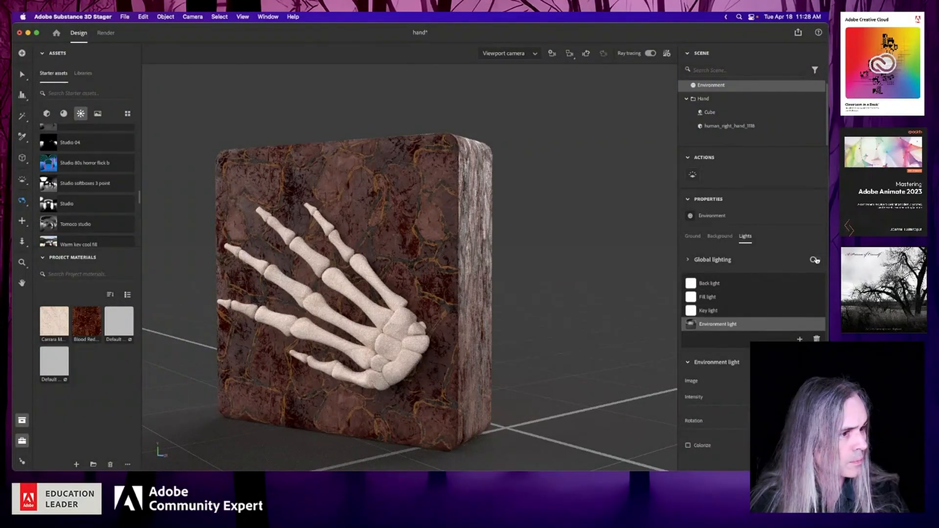
# Switch global lighting off and on again to compare its effect, and check the global and key light settings
pyautogui.click(816, 261)
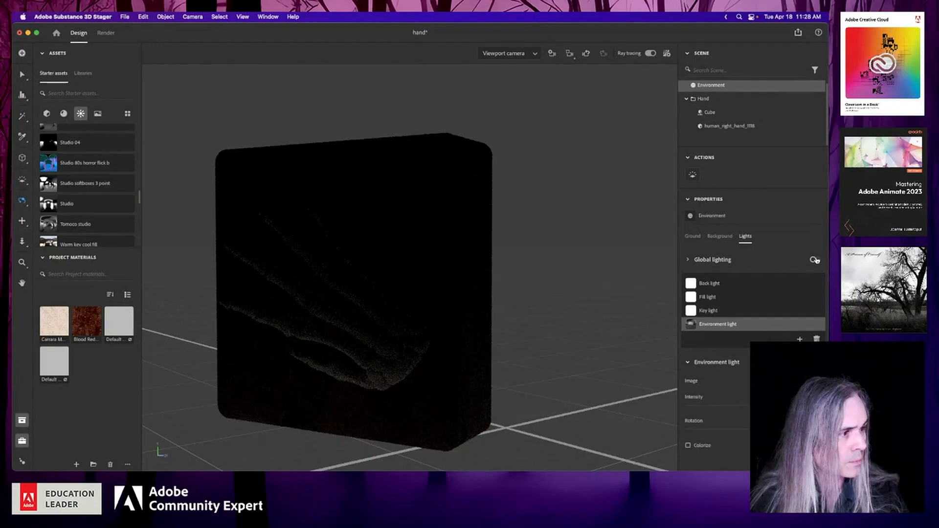
pyautogui.click(816, 261)
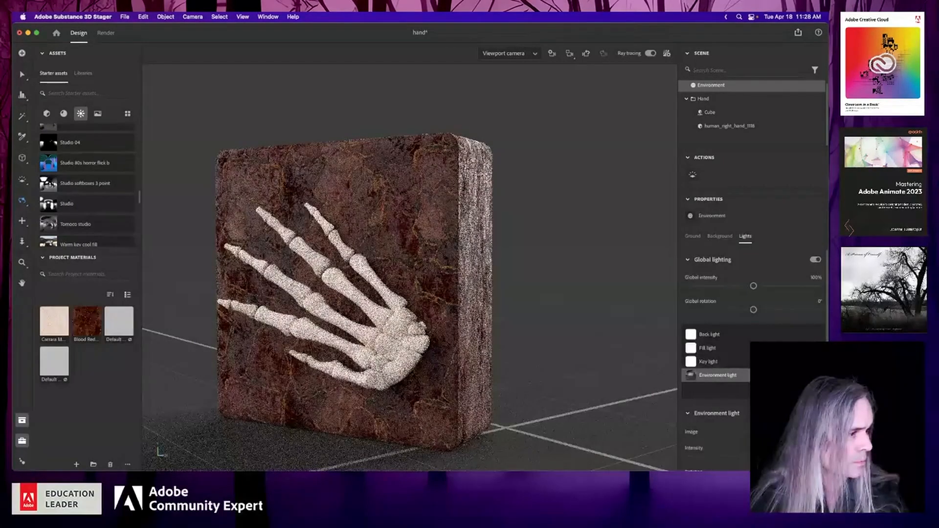
pyautogui.scroll(-3, 754, 342)
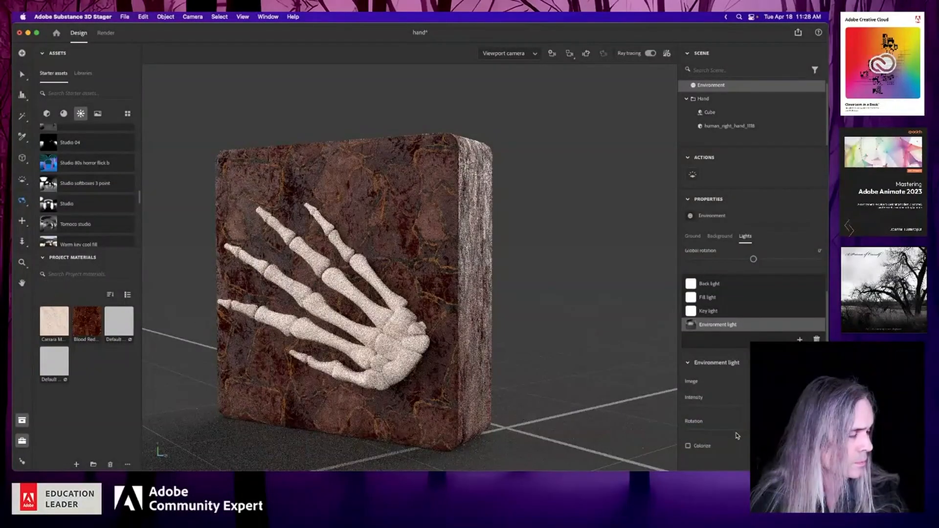
pyautogui.click(733, 312)
pyautogui.scroll(3, 732, 310)
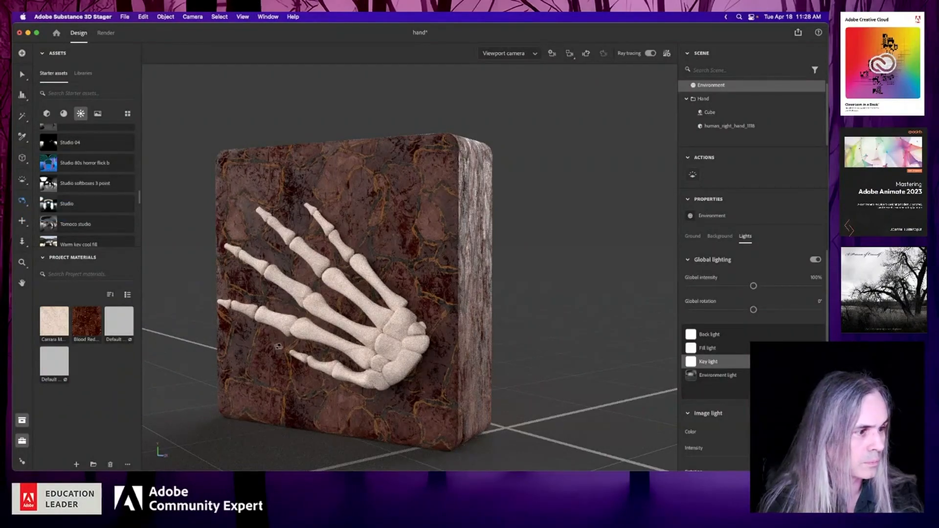
# Select the Hand group again and turn it slightly around its vertical axis to reveal the stone's side edge
pyautogui.moveTo(277, 346); pyautogui.dragTo(330, 346)
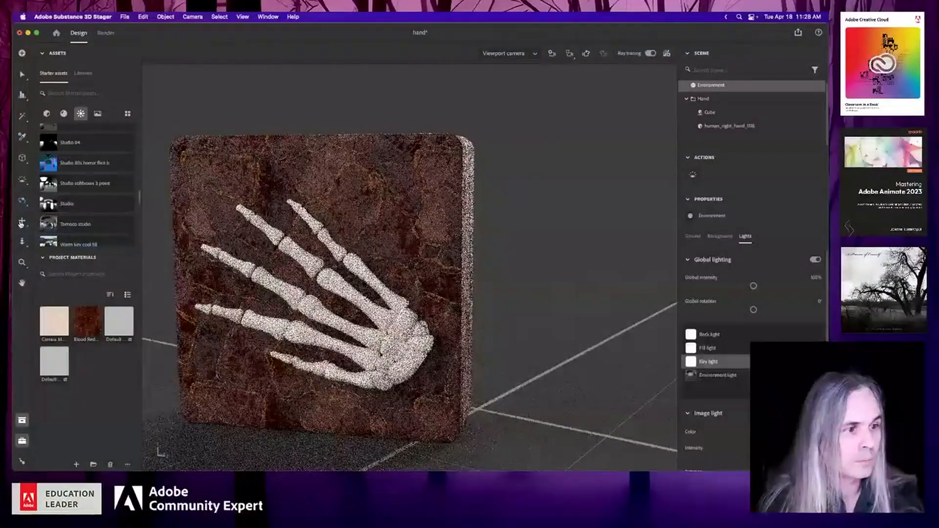
pyautogui.moveTo(383, 352)
pyautogui.mouseDown()
pyautogui.moveTo(323, 357)
pyautogui.moveTo(468, 334)
pyautogui.moveTo(468, 325)
pyautogui.mouseUp()
pyautogui.moveTo(407, 296); pyautogui.dragTo(412, 290)
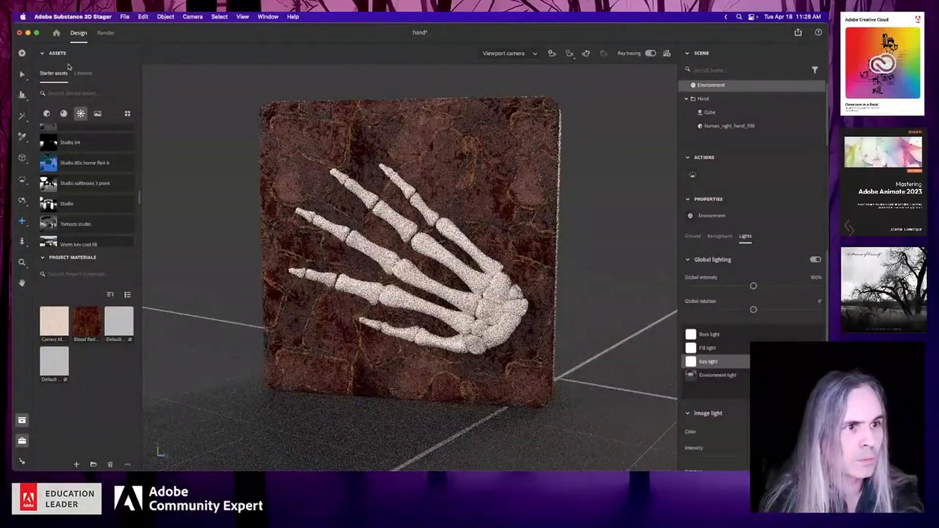
pyautogui.click(24, 74)
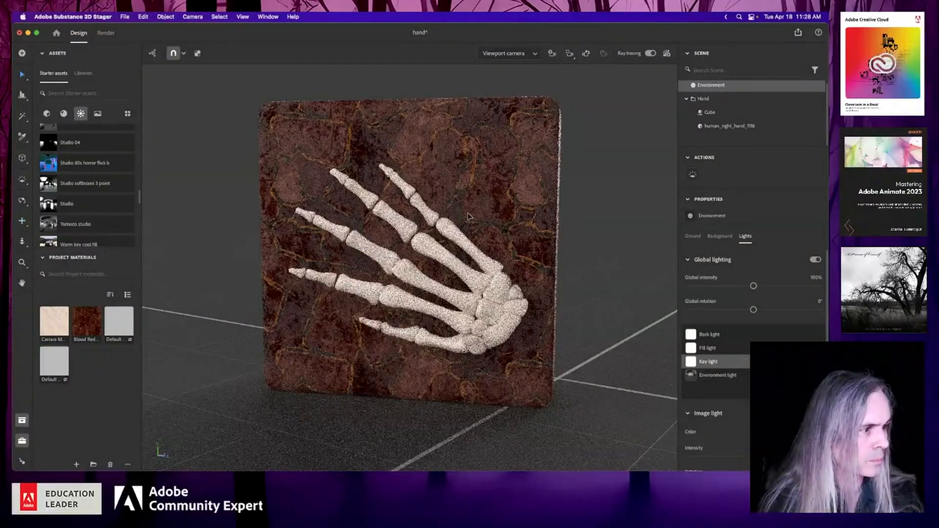
pyautogui.click(389, 284)
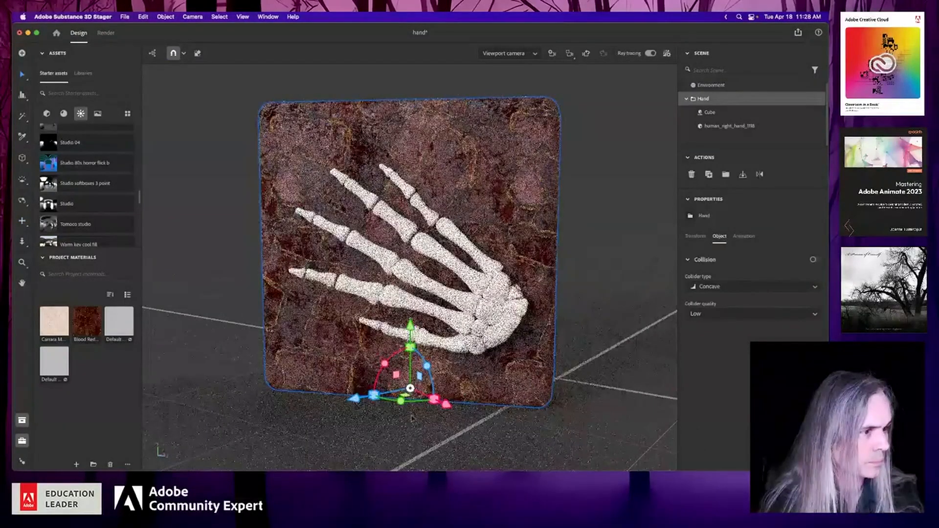
pyautogui.moveTo(403, 407); pyautogui.dragTo(391, 407)
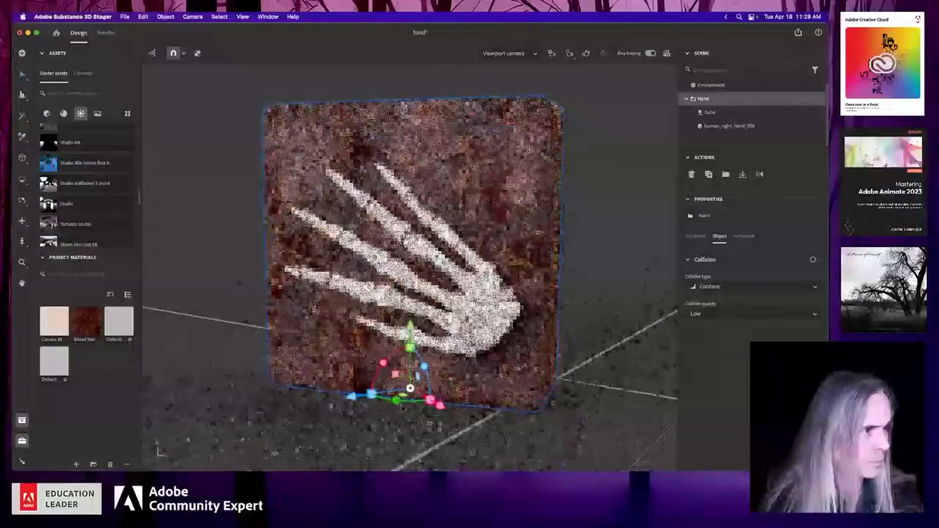
# Save the hand project with the rotated group and new lighting
pyautogui.click(22, 200)
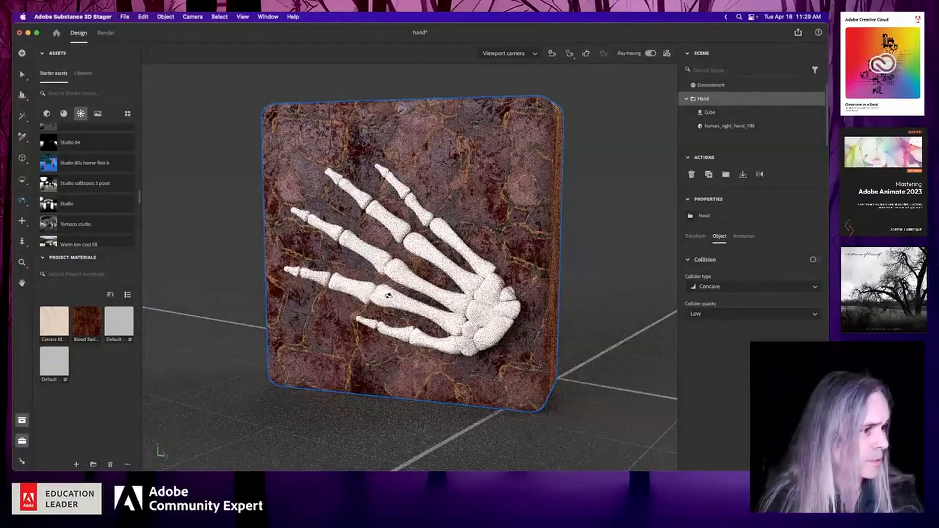
pyautogui.moveTo(389, 295); pyautogui.dragTo(391, 312)
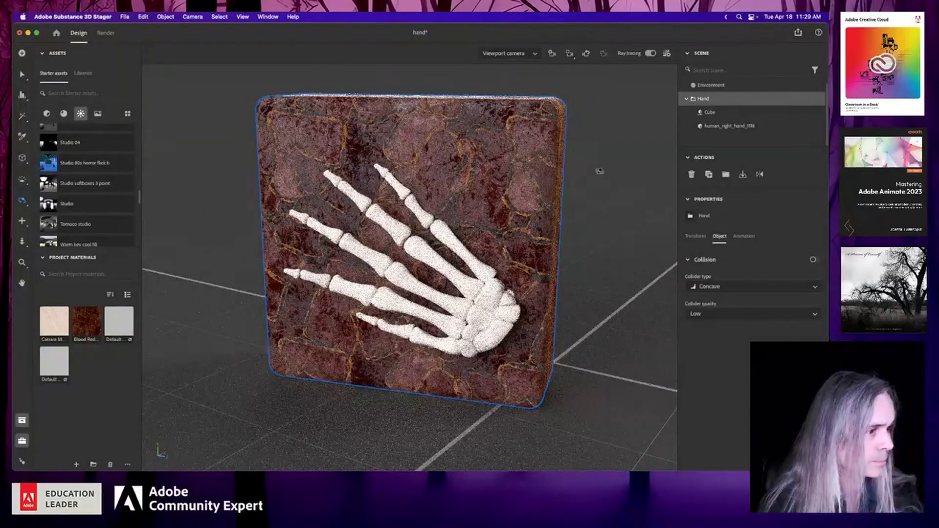
pyautogui.click(22, 74)
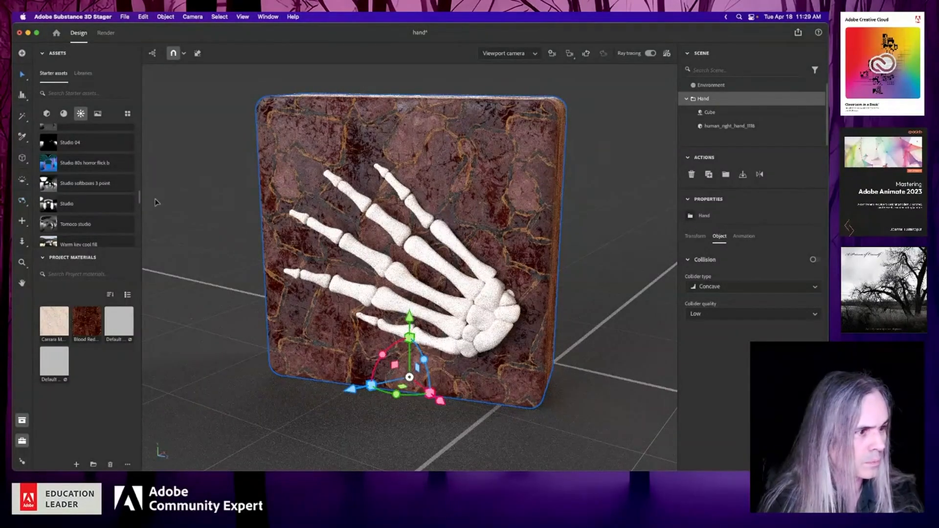
pyautogui.press('super+s')
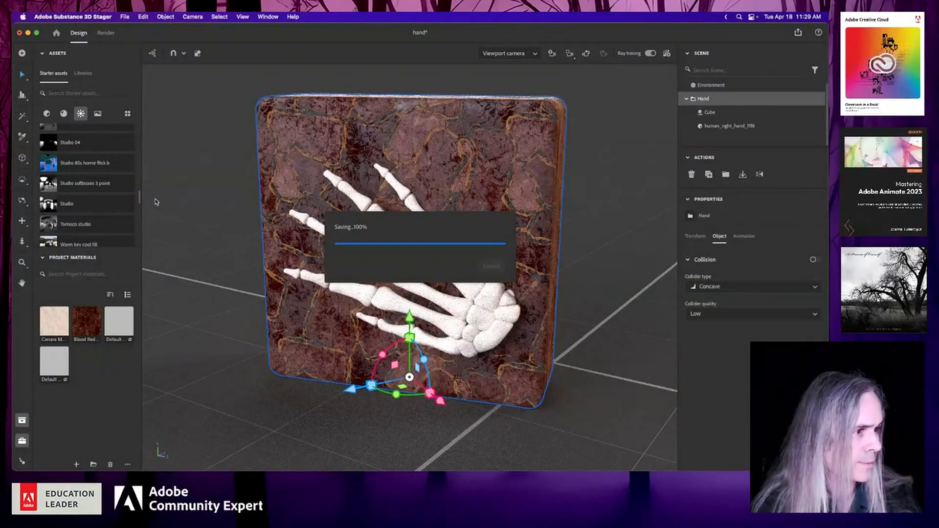
# Review the Hand group's properties and the cube's dimensions, bevel, and Blood Red Stone material settings
pyautogui.click(695, 237)
pyautogui.click(719, 237)
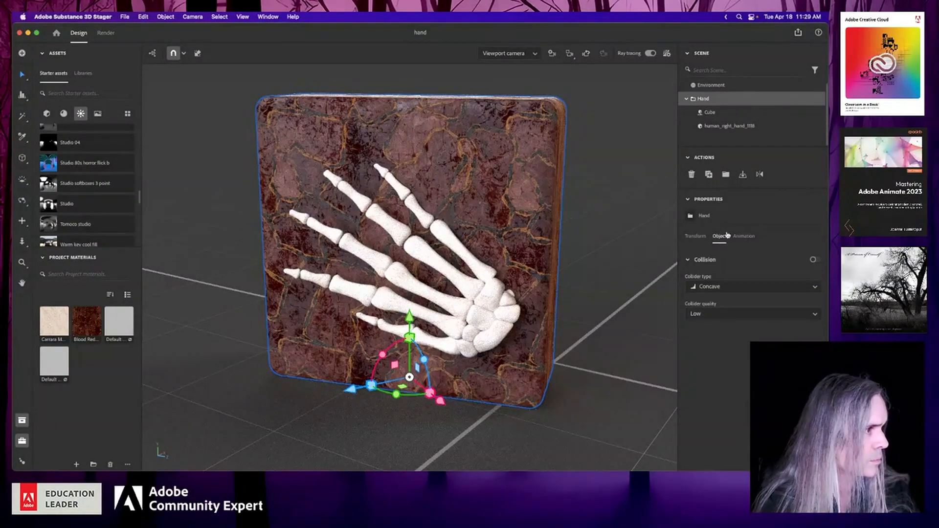
pyautogui.click(725, 113)
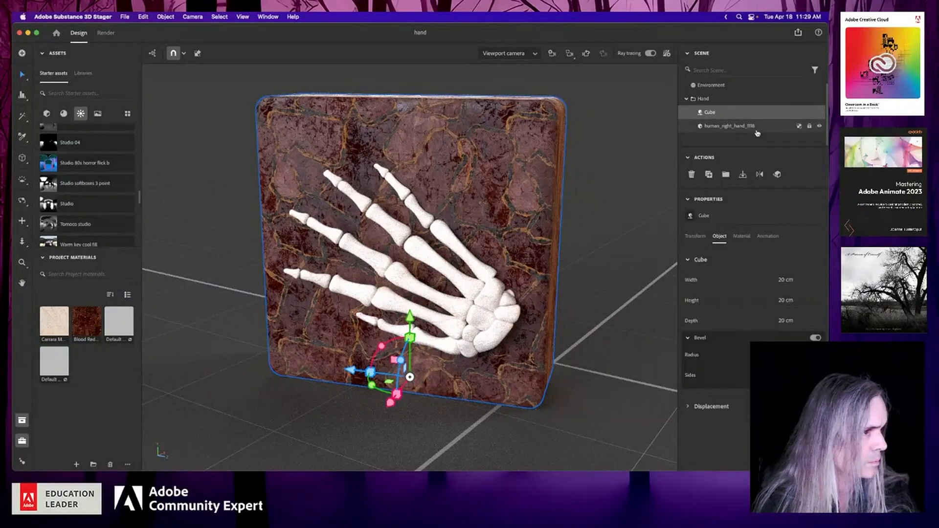
pyautogui.scroll(-2, 745, 304)
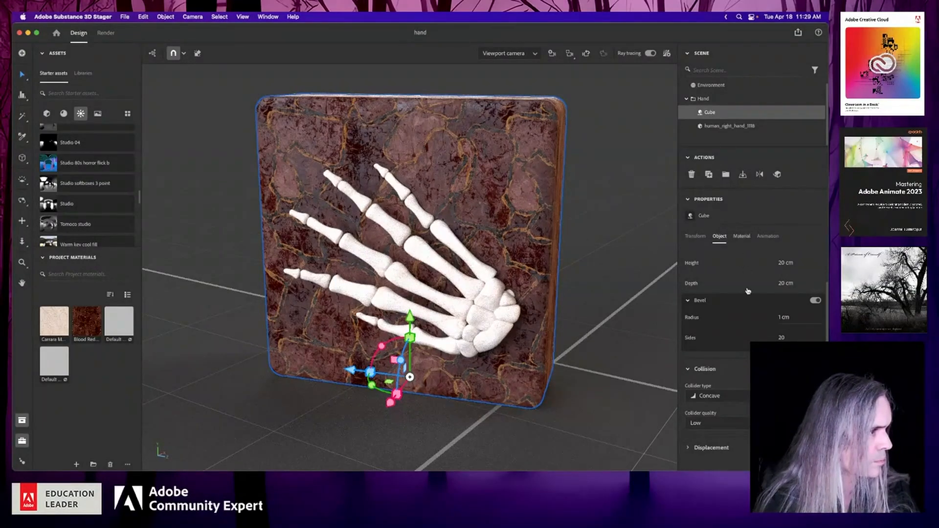
pyautogui.click(742, 236)
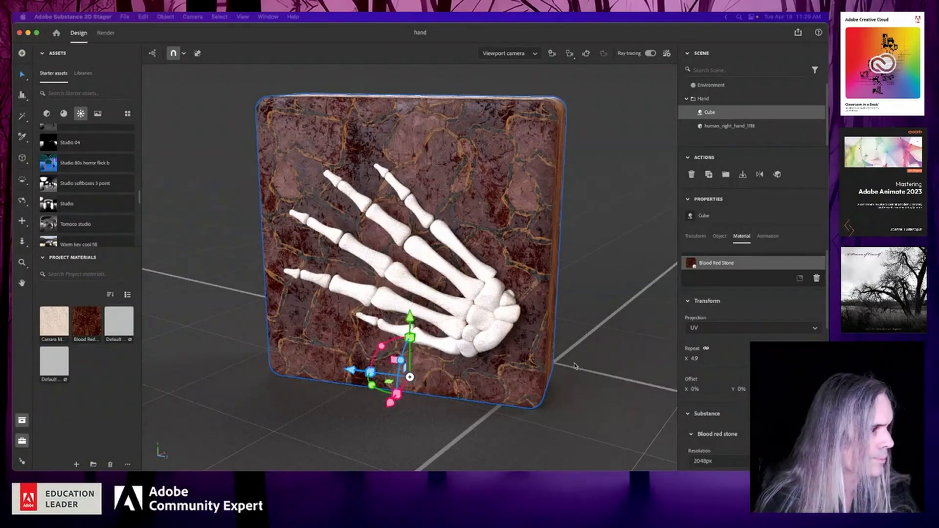
pyautogui.click(748, 84)
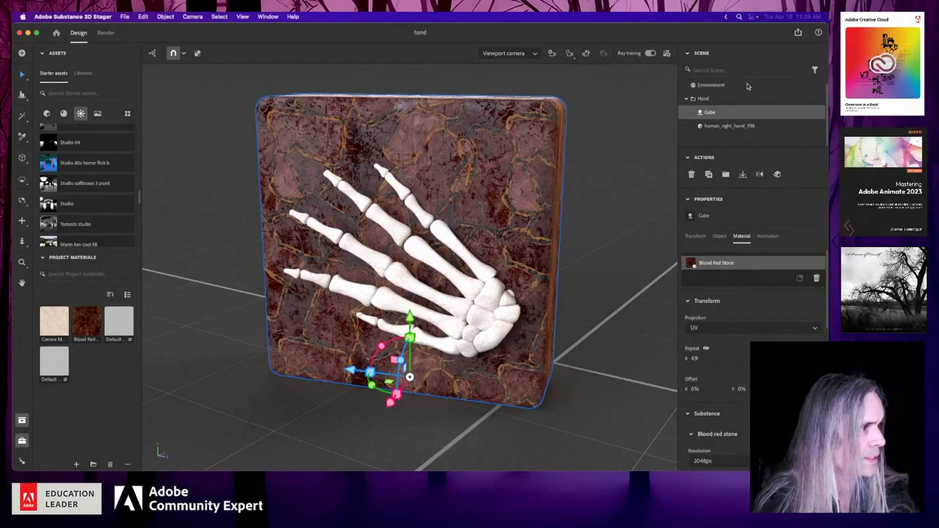
# Open the environment's light settings and hide the back light to compare its effect on the scene
pyautogui.click(749, 85)
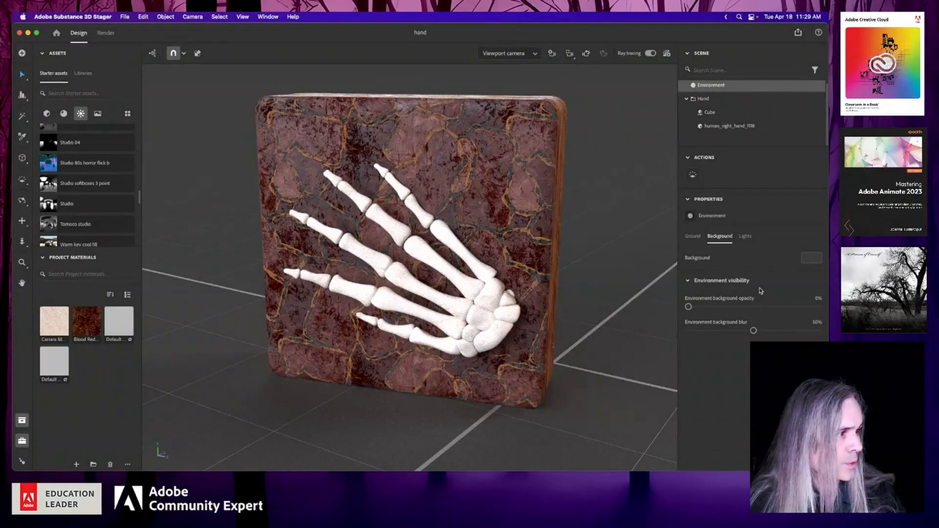
pyautogui.click(749, 236)
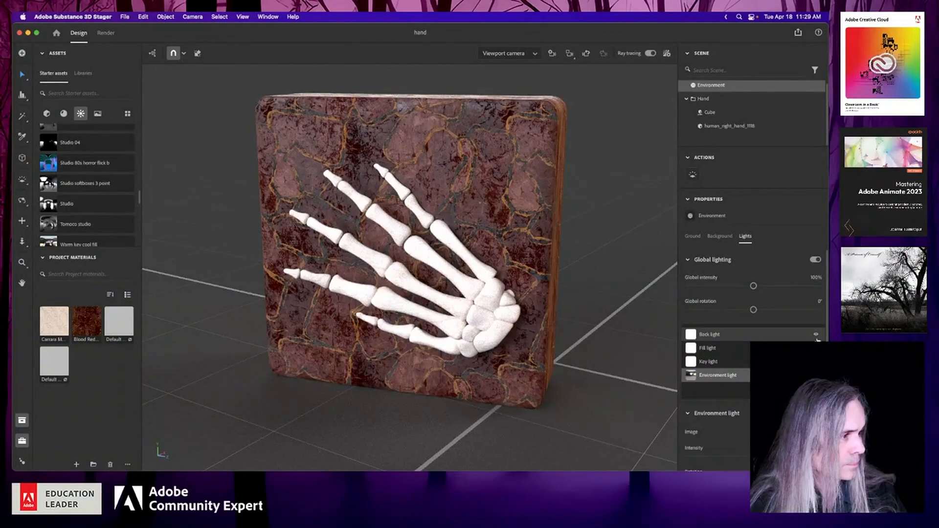
pyautogui.click(817, 336)
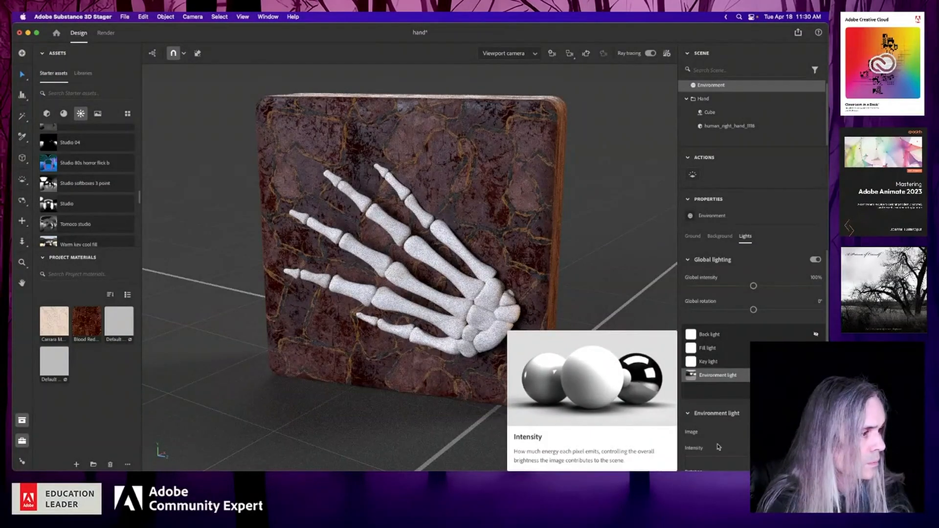
# Lower the environment light's intensity in small increments to darken the stone cube and hand
pyautogui.click(747, 458)
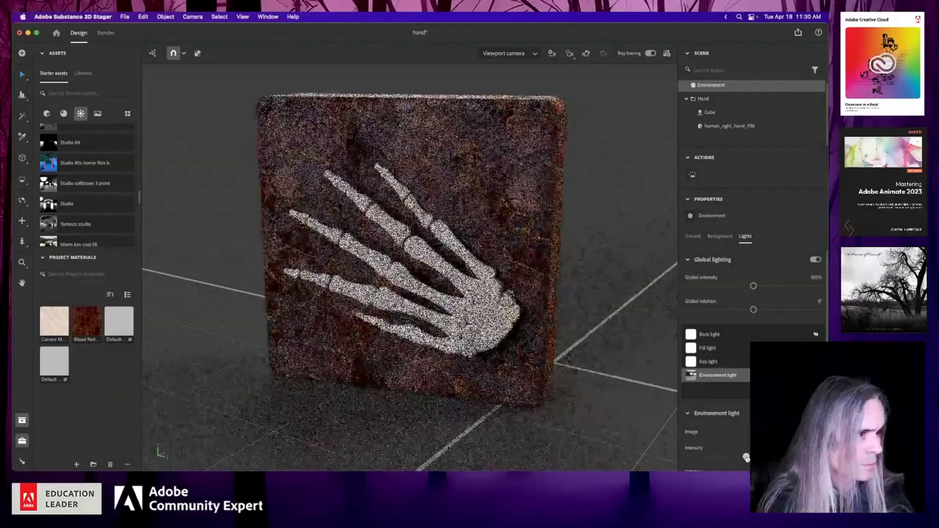
pyautogui.moveTo(747, 458); pyautogui.dragTo(740, 456)
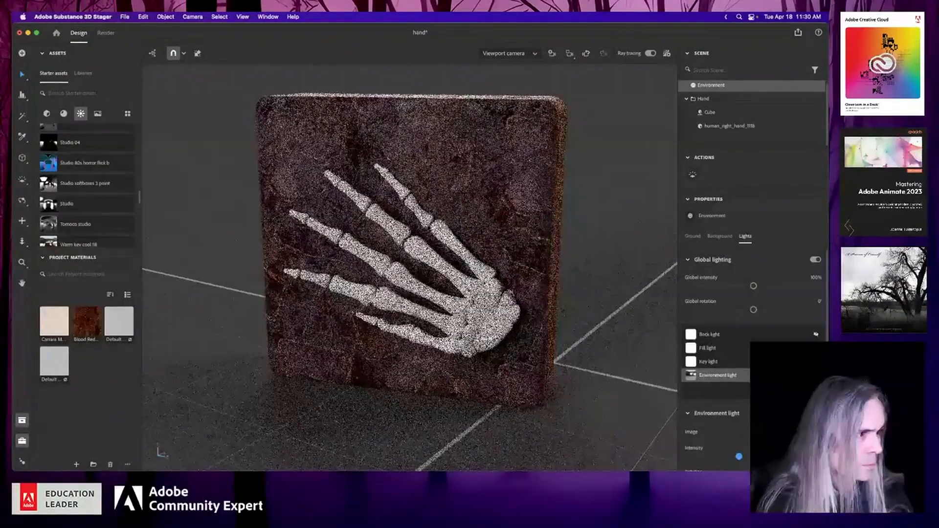
pyautogui.moveTo(738, 457); pyautogui.dragTo(732, 459)
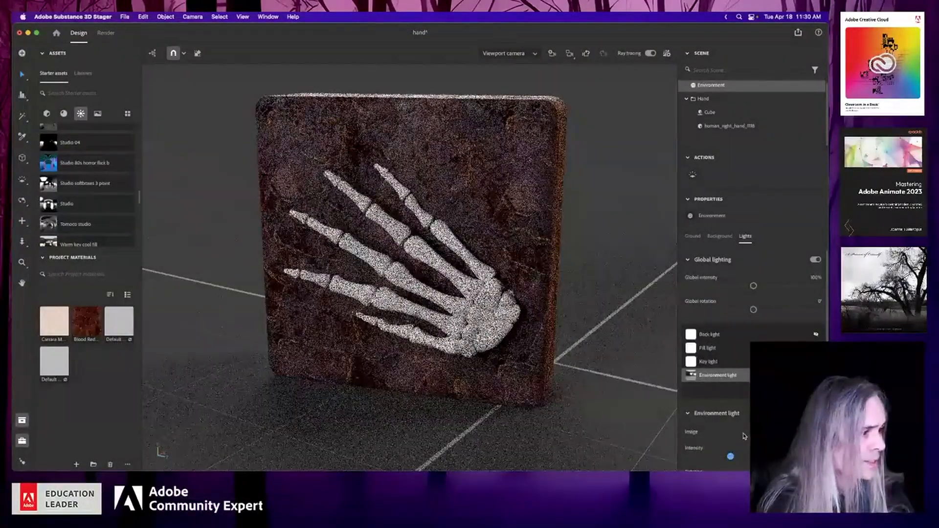
# Compare the fill and back lights, keeping the fill light hidden and the back light shown
pyautogui.scroll(-2, 744, 436)
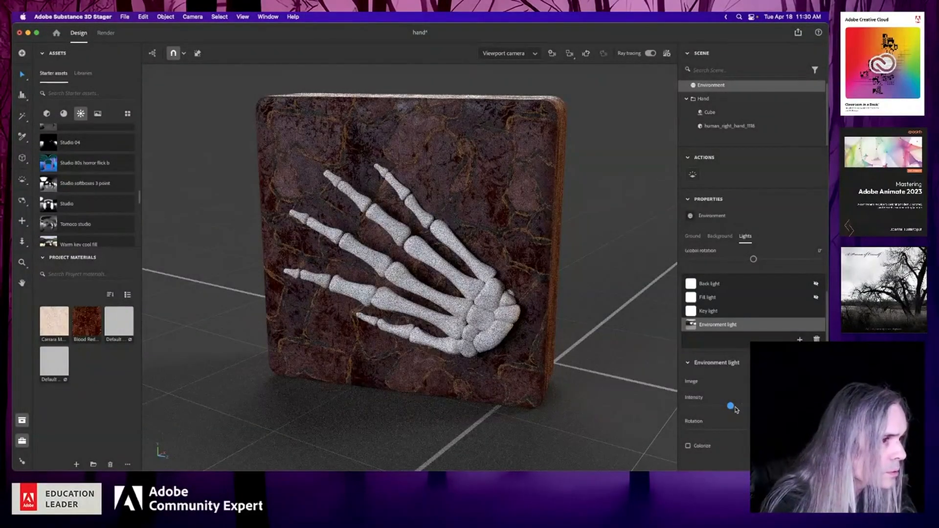
pyautogui.click(817, 298)
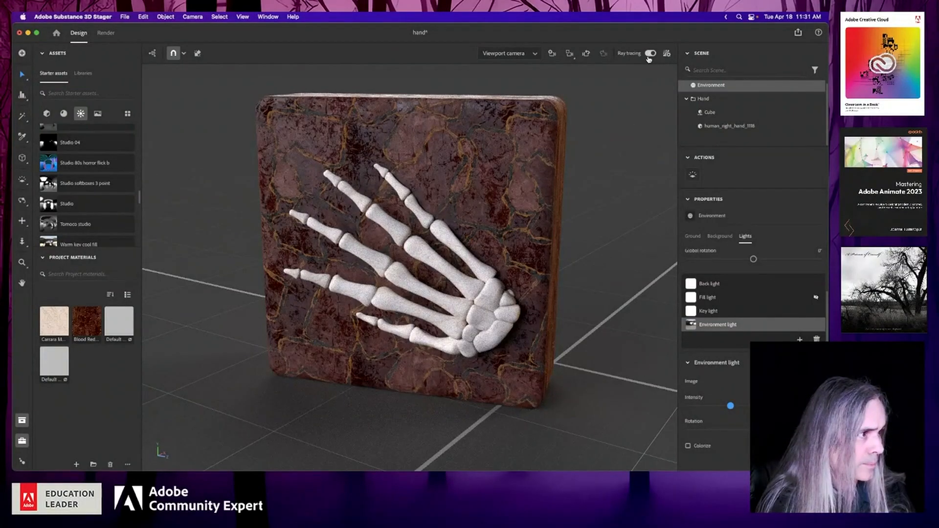
# Turn off ray tracing in the viewport and save the hand project with the adjusted lighting
pyautogui.click(650, 54)
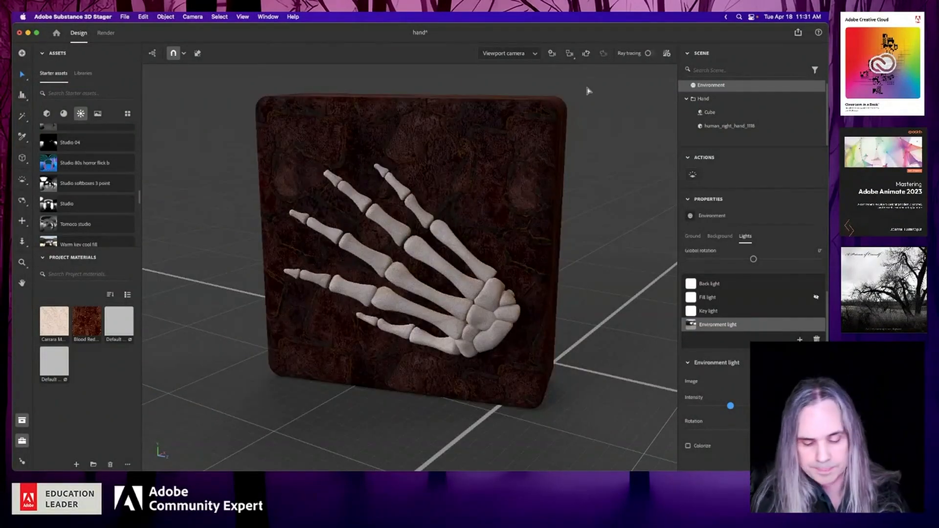
pyautogui.press('super+s')
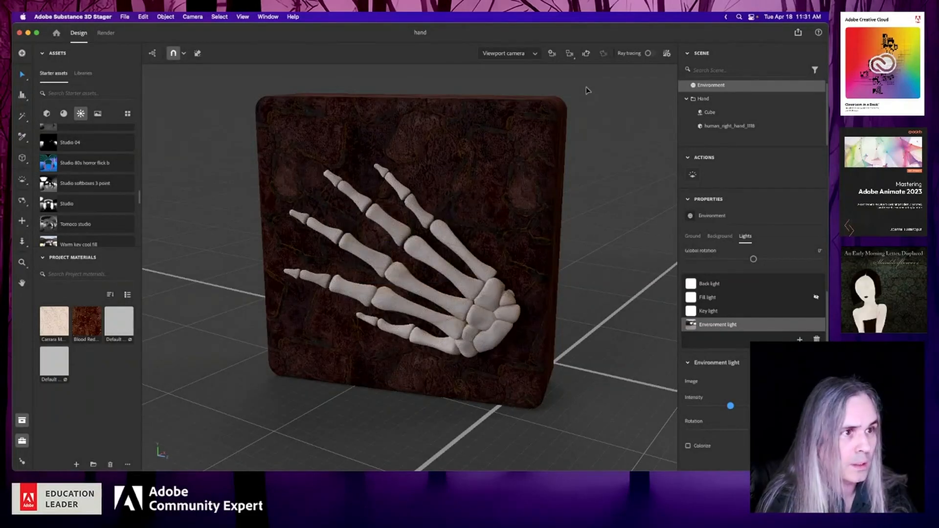
# Switch to the render workspace and set the export format of the hand image to PSD (16 bits/channel)
pyautogui.click(106, 34)
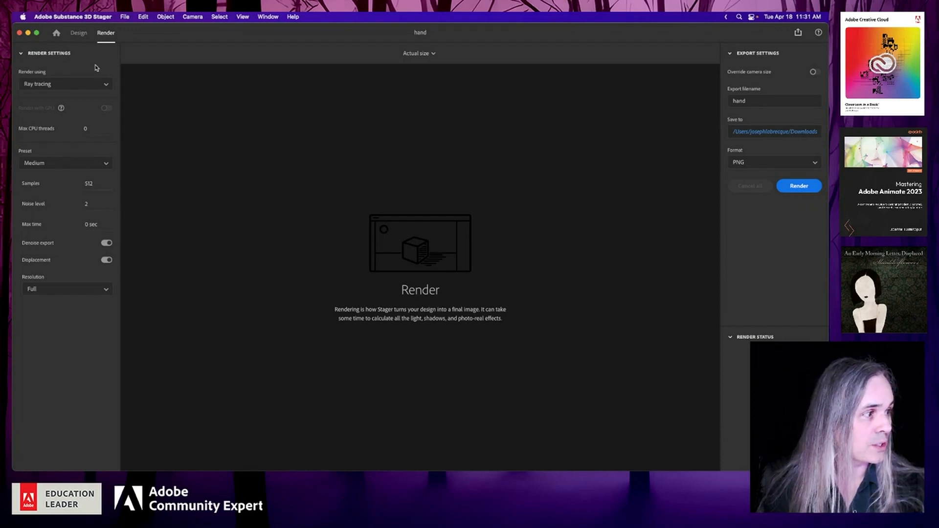
pyautogui.click(766, 162)
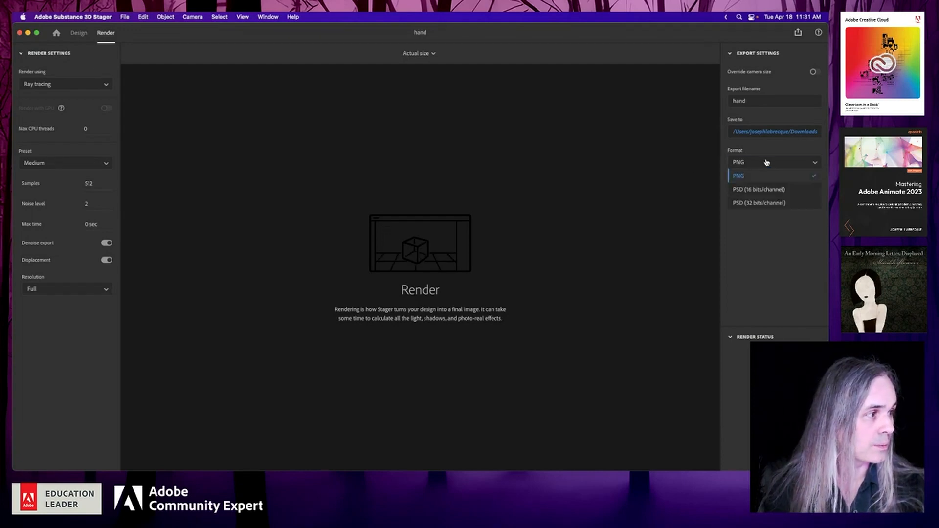
pyautogui.click(767, 190)
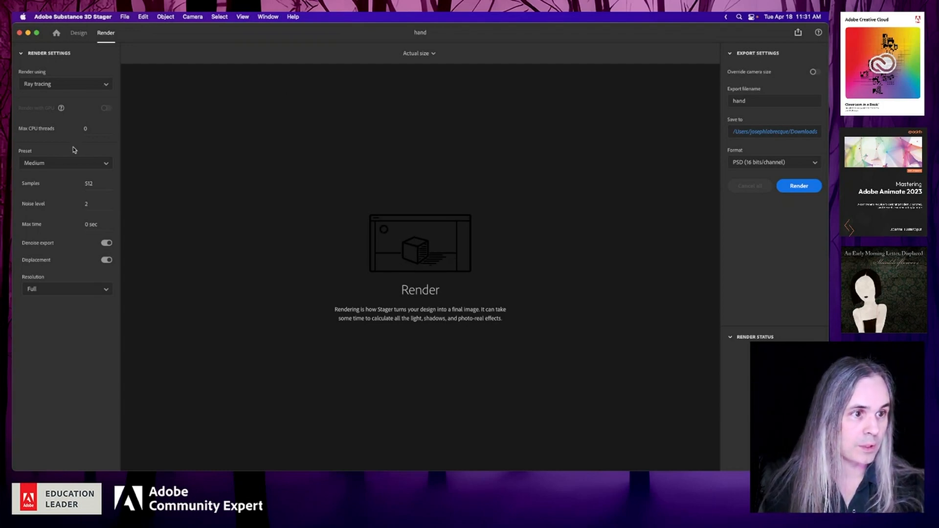
# Set the ray tracing render to the High quality preset and start rendering the hand scene
pyautogui.click(89, 168)
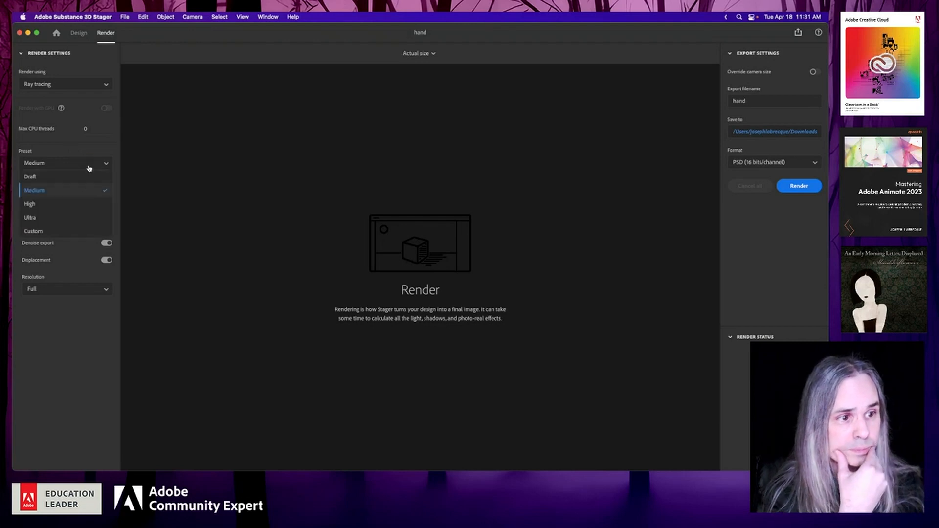
pyautogui.click(76, 205)
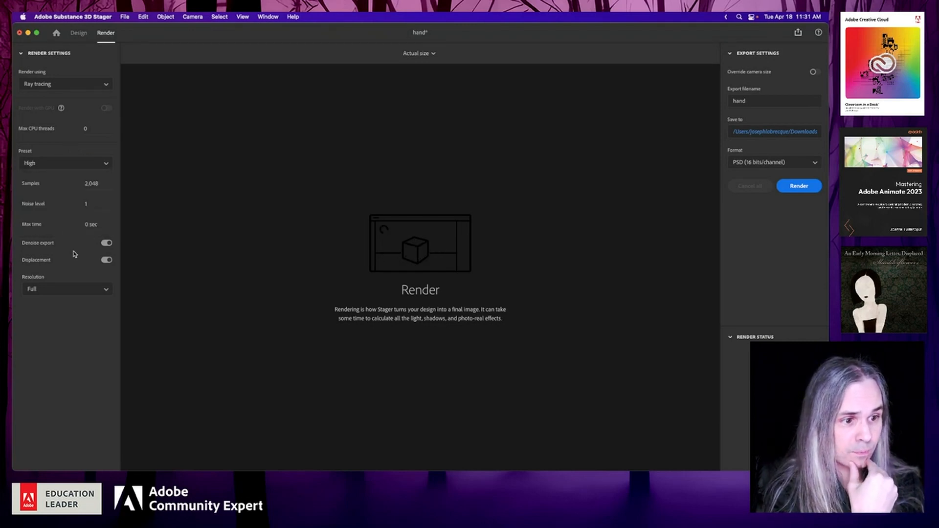
pyautogui.click(794, 186)
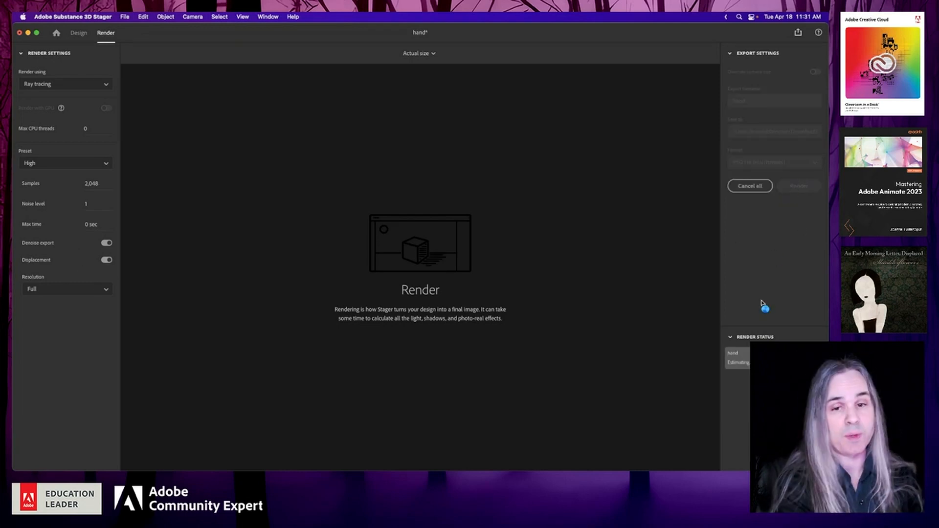